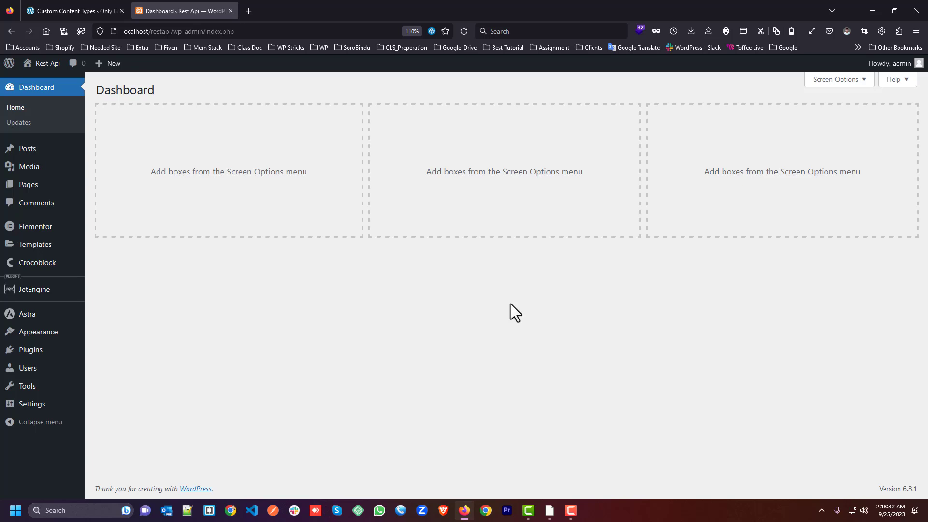
Step: View the mockup images Rest Api Team.jpg and Team Create Form.jpg from the desktop, then close the image viewer
left_click(871, 10)
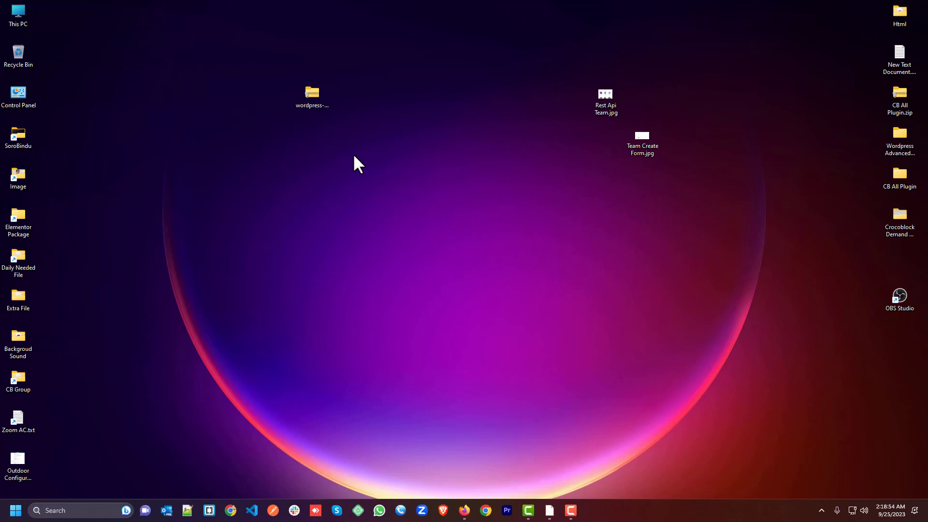
double_click(609, 98)
left_click_drag(410, 34, 361, 28)
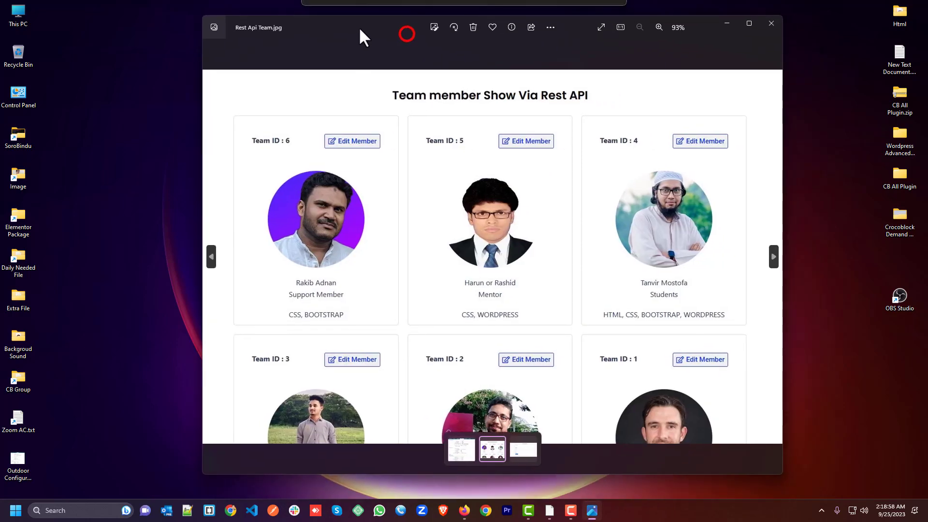
left_click(742, 27)
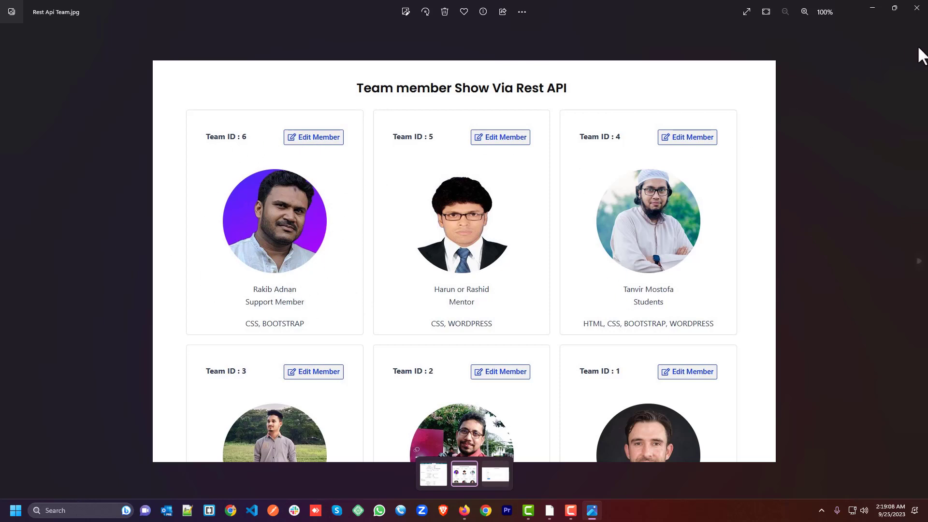
left_click(916, 263)
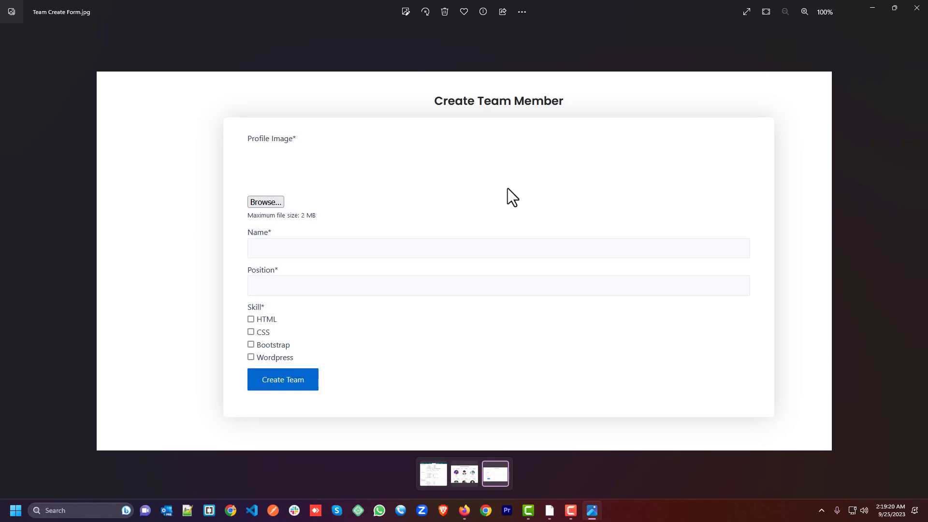
left_click(916, 8)
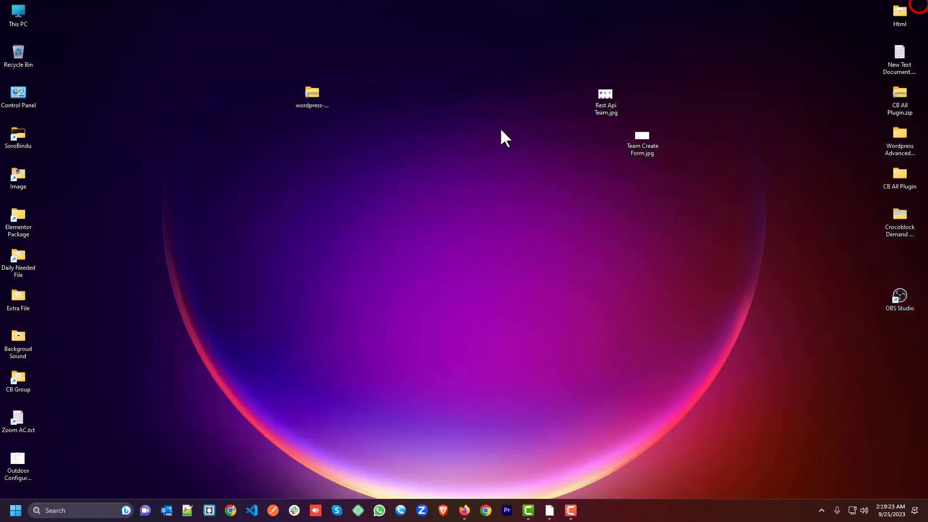
Step: Reopen Rest Api Team.jpg to review the team member card layout and its edit buttons
left_click(608, 96)
double_click(597, 104)
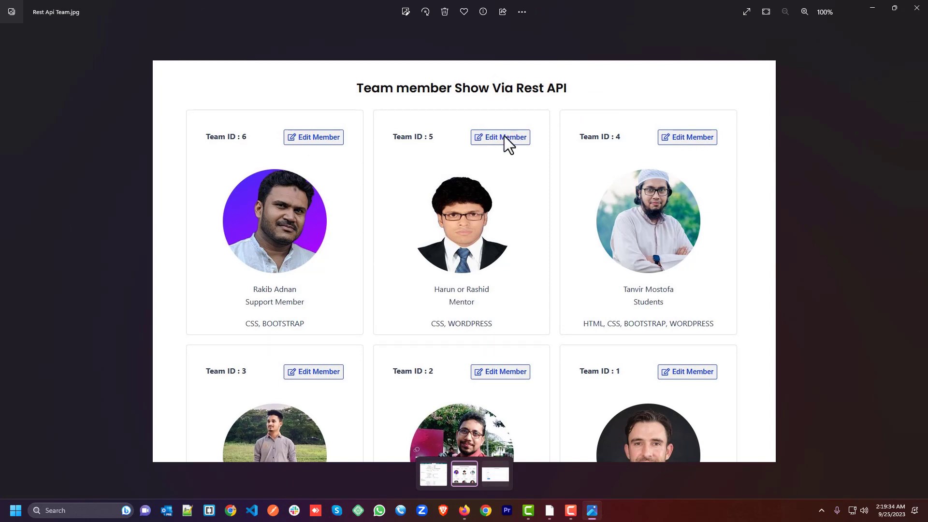
left_click(871, 9)
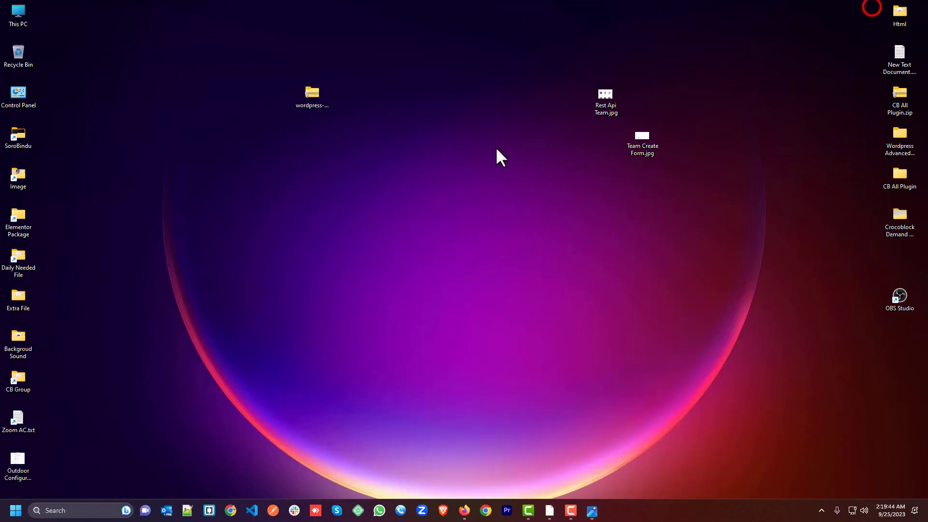
Step: Switch to Firefox and check the name in the general settings of the Only Books site's Team content type
left_click(464, 510)
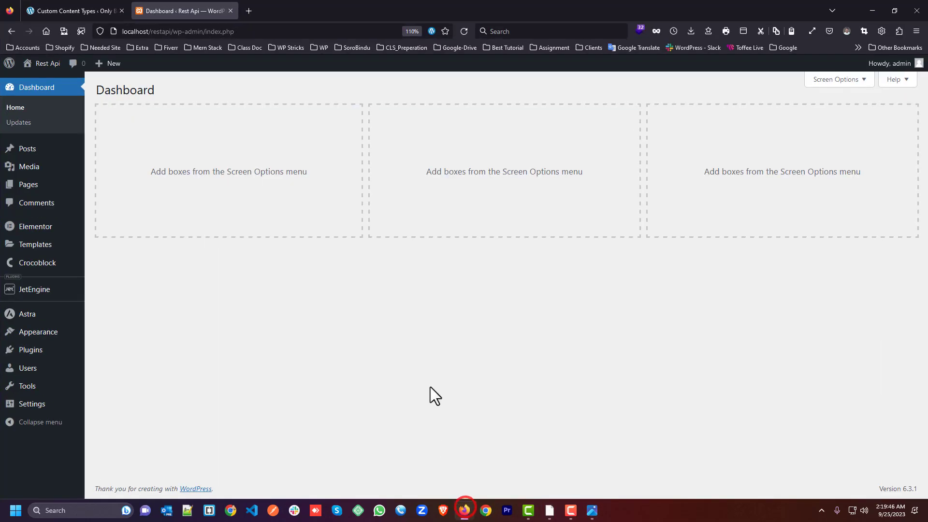
left_click(38, 10)
scroll(290, 181, "up", 6)
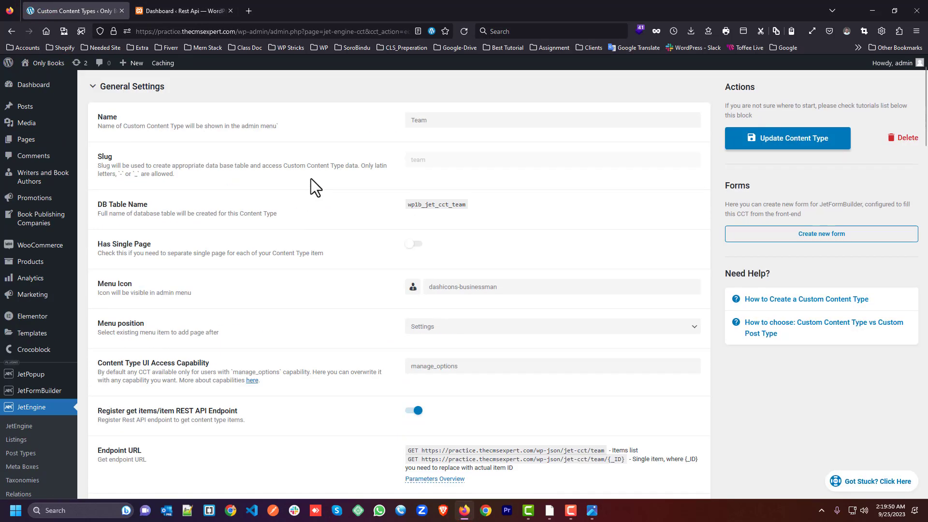
double_click(446, 154)
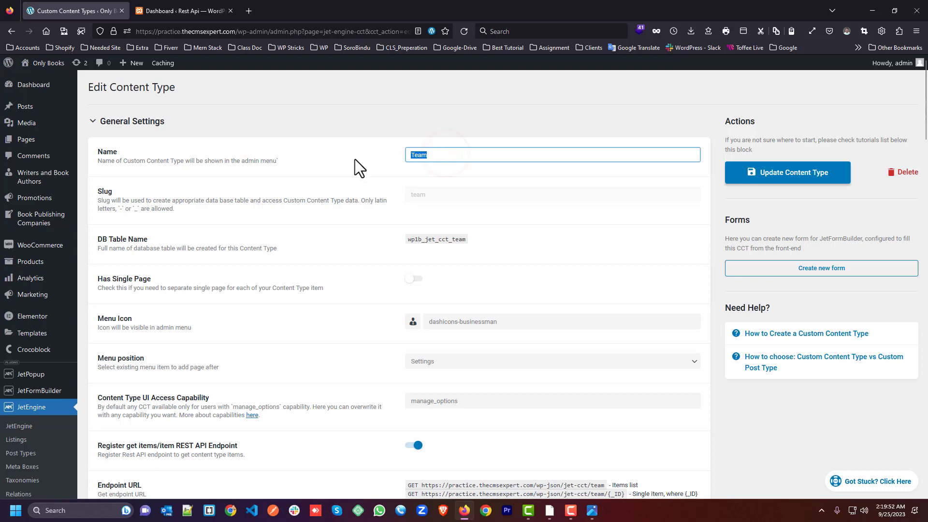
left_click(324, 171)
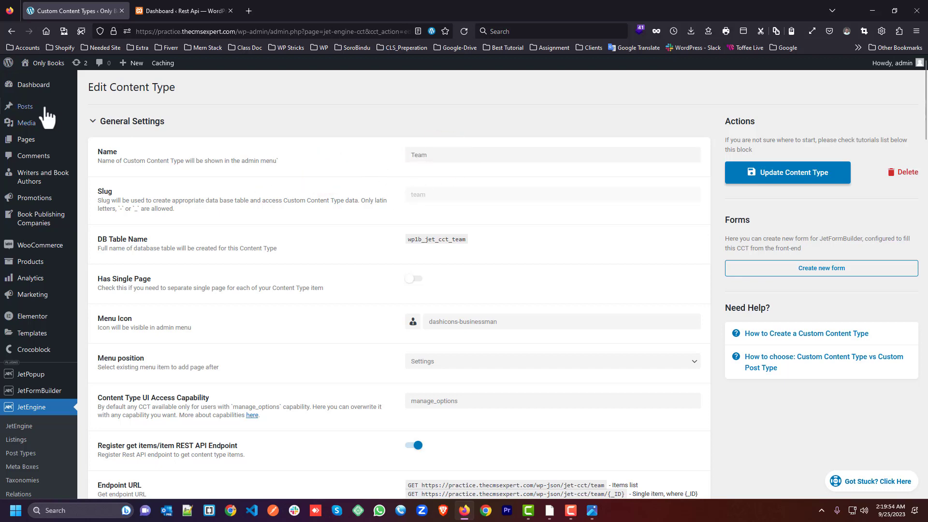
Step: Open the Team items list of the Only Books site in a new browser tab
scroll(67, 213, "down", 5)
scroll(68, 221, "down", 2)
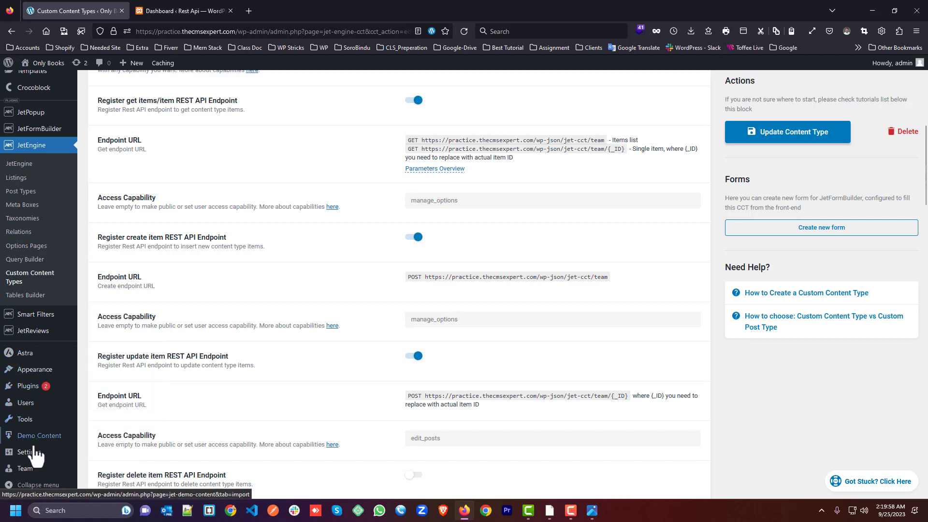
scroll(50, 312, "up", 1)
scroll(51, 311, "up", 7)
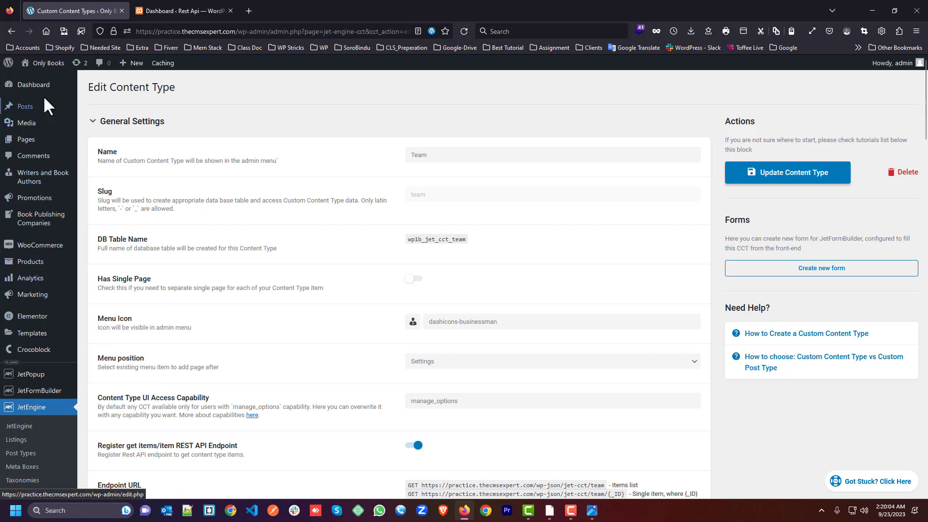
scroll(54, 213, "down", 2)
scroll(54, 213, "down", 8)
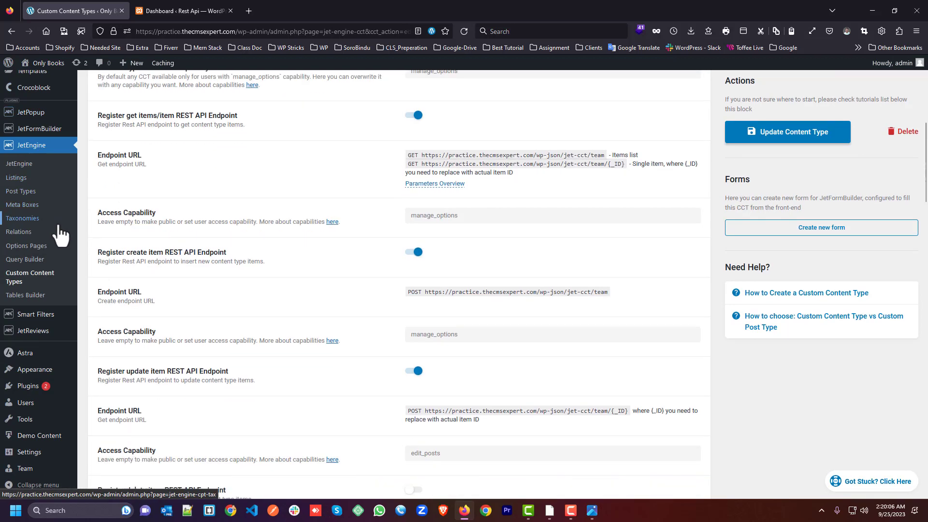
mouse_move(47, 389)
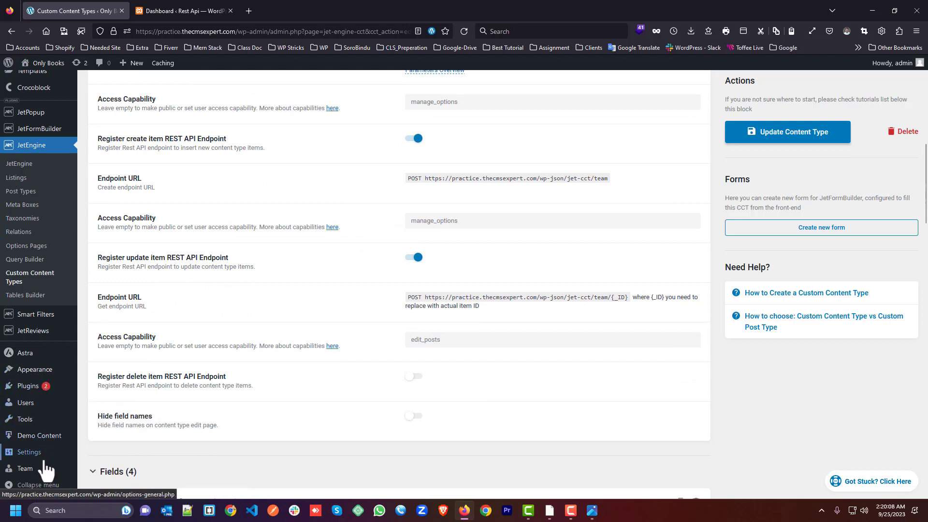
middle_click(26, 468)
left_click(178, 10)
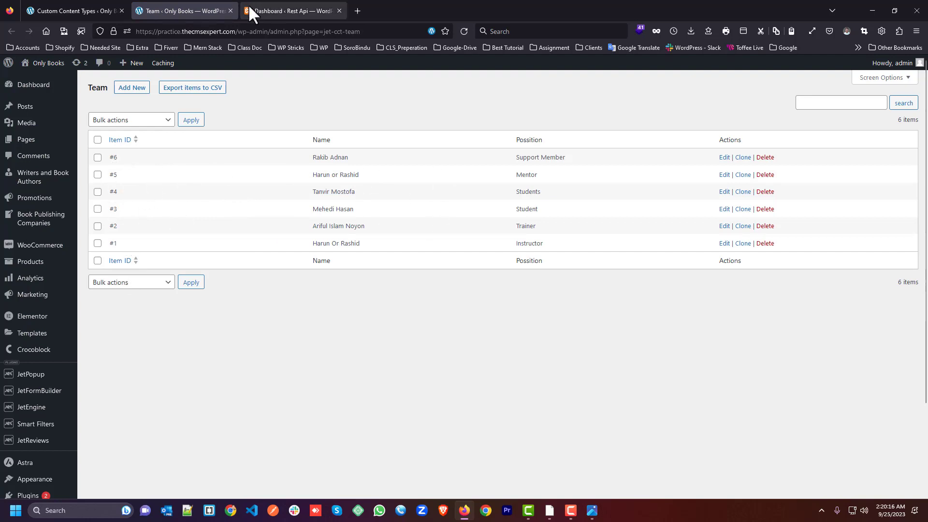
Step: Return to the Team content type settings and examine the REST API endpoint URL for getting the items list
left_click(74, 10)
scroll(216, 190, "up", 1)
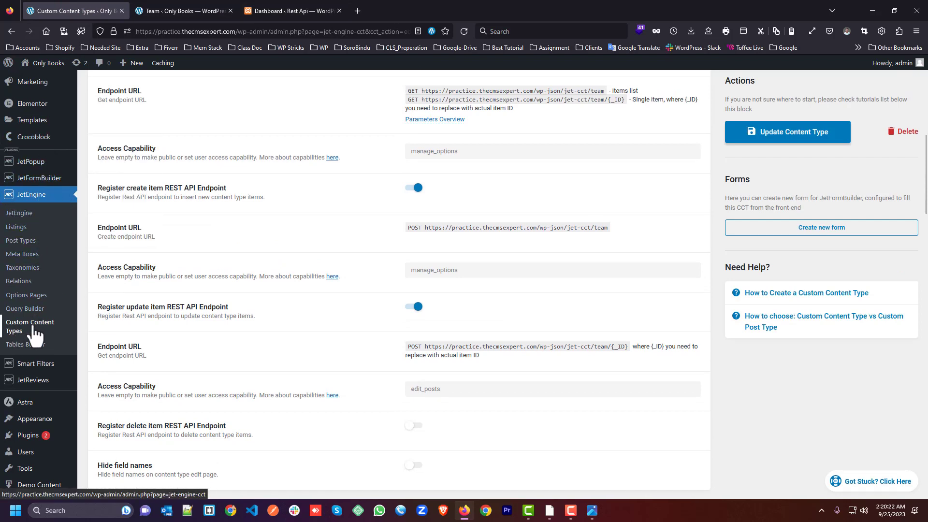
scroll(381, 213, "up", 1)
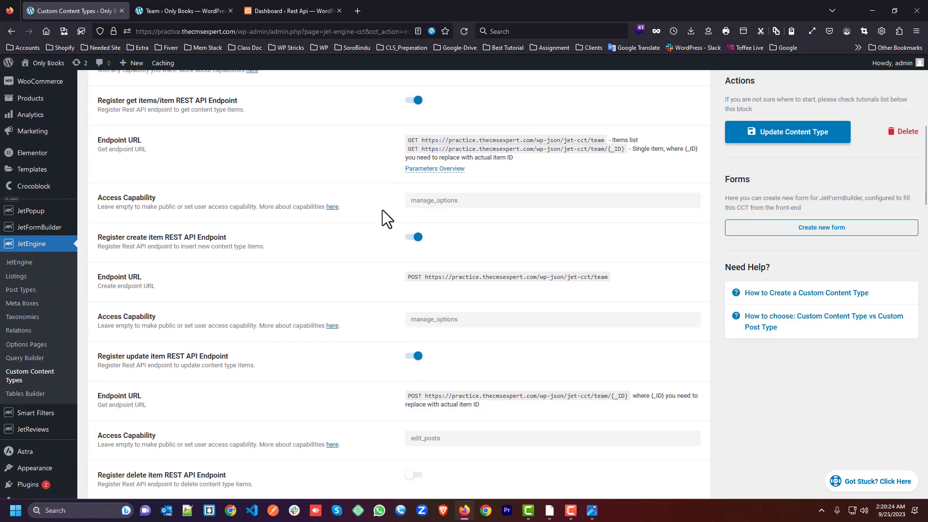
scroll(383, 219, "down", 1)
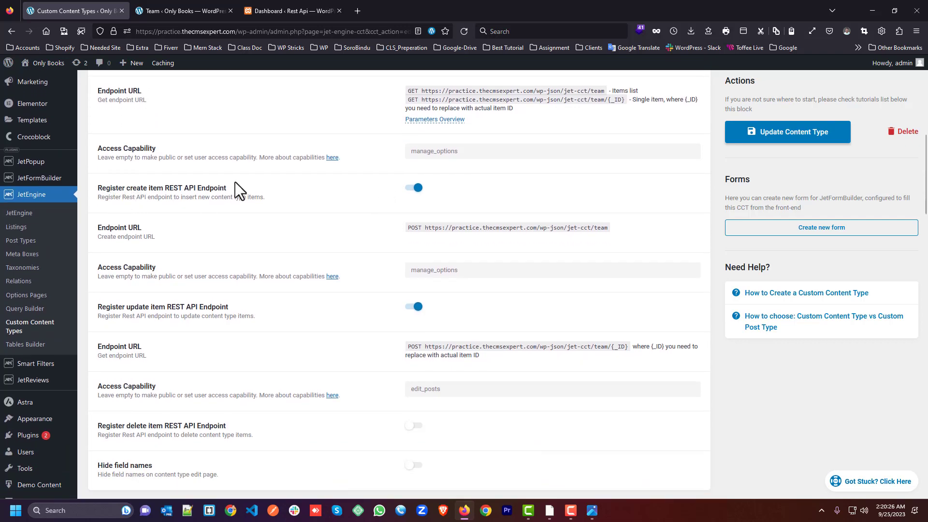
scroll(279, 193, "up", 3)
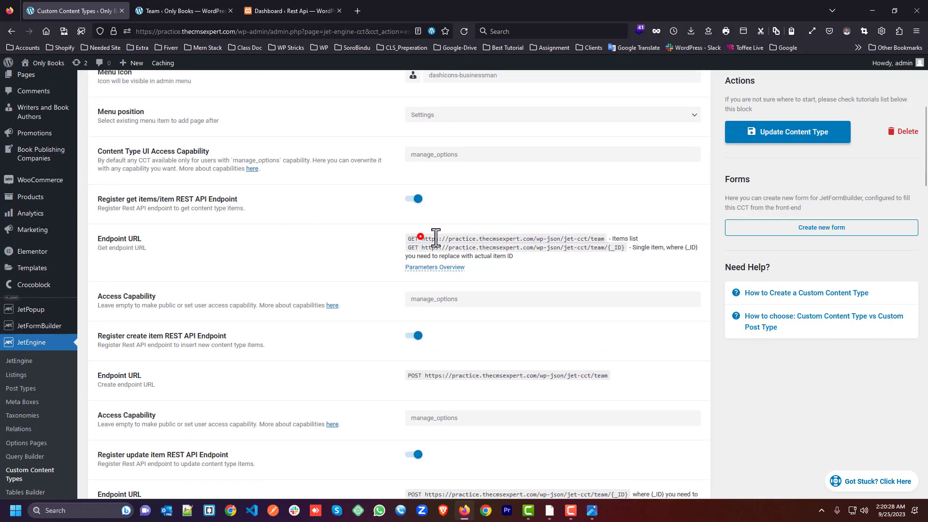
left_click_drag(422, 239, 601, 230)
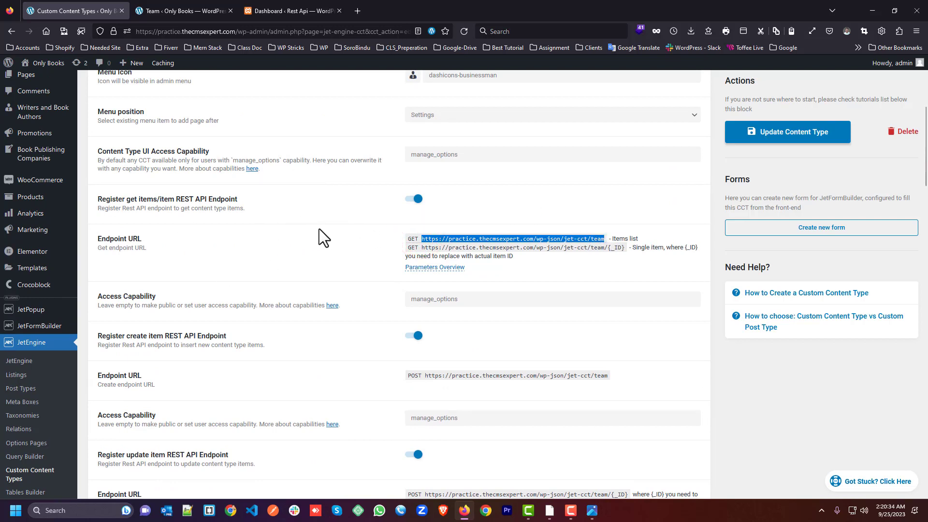
left_click(504, 238)
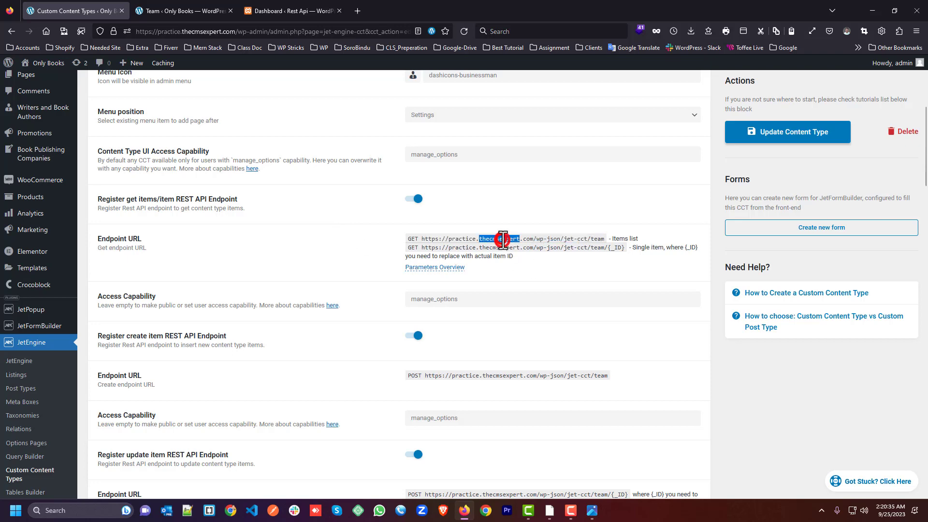
left_click(339, 207)
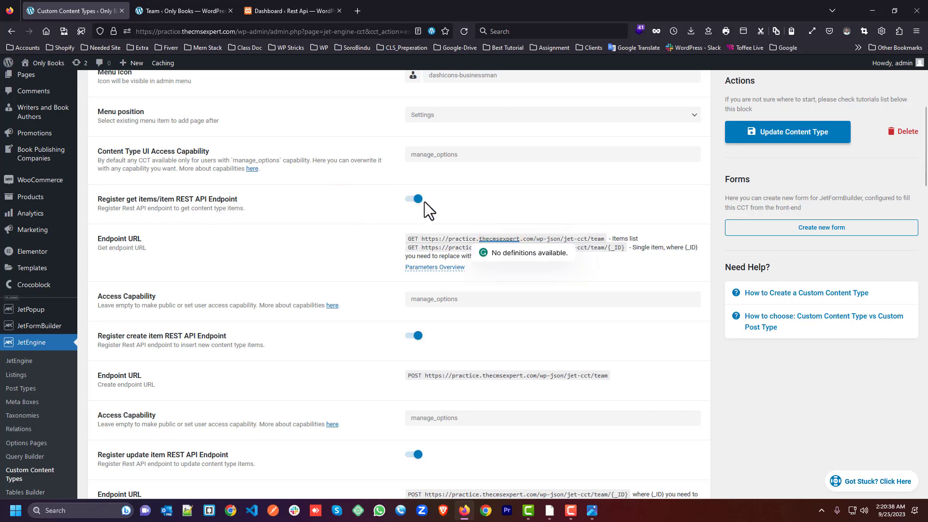
Step: Compare the create item endpoint URL with the items list and single item GET endpoint URLs
scroll(239, 294, "down", 1)
scroll(239, 294, "down", 2)
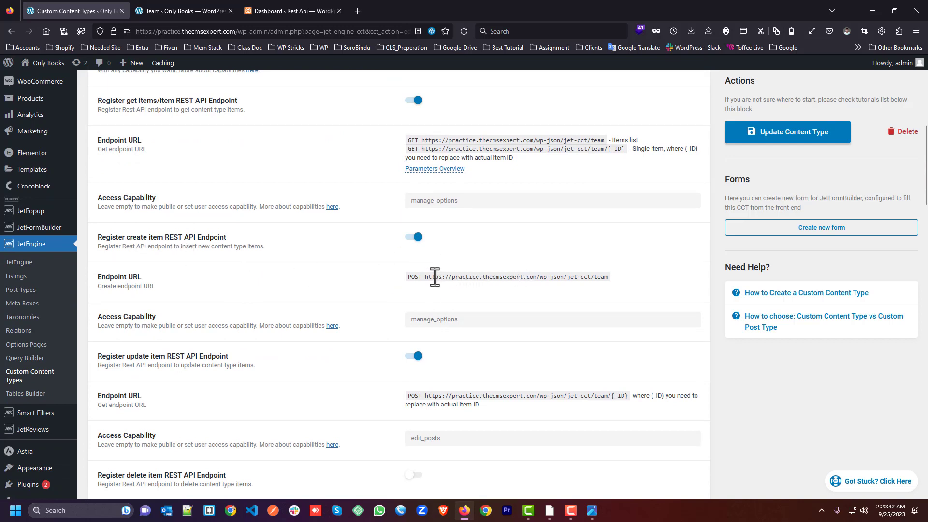
left_click_drag(425, 276, 609, 276)
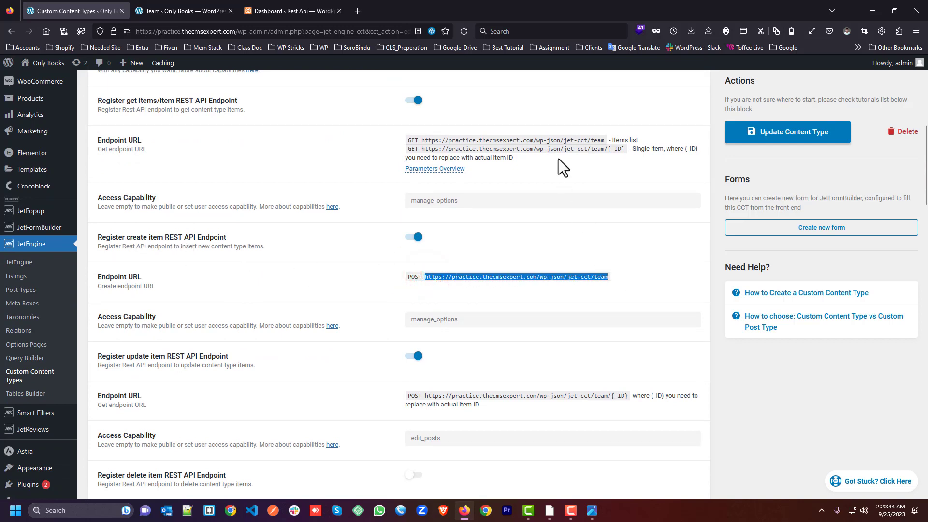
left_click(555, 144)
left_click(541, 139)
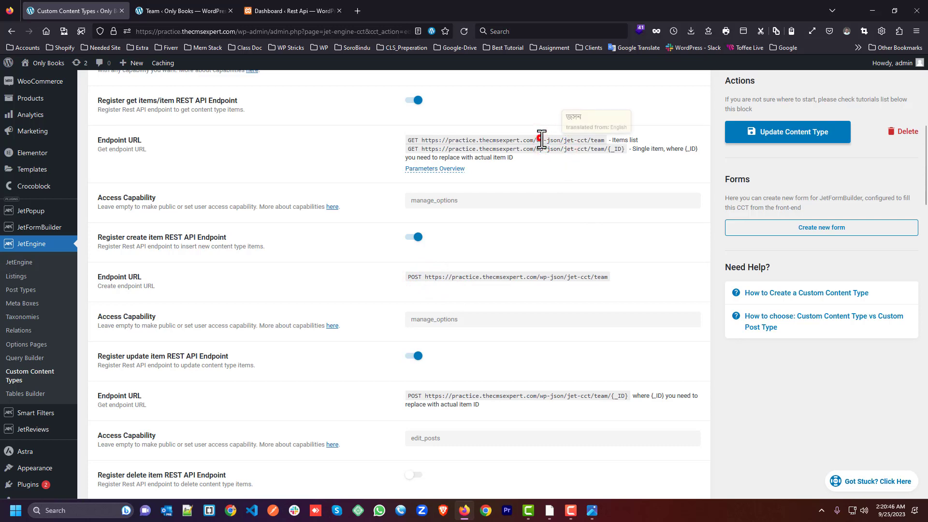
left_click(579, 273)
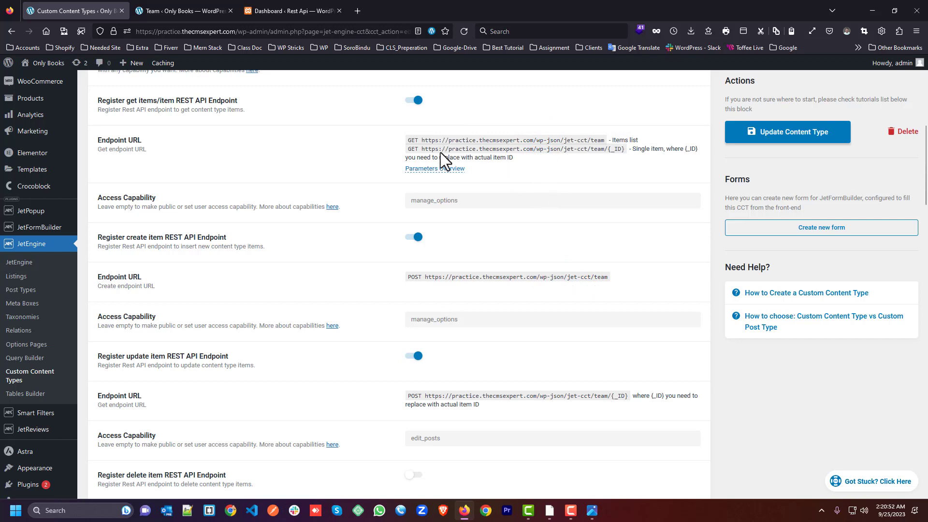
left_click_drag(410, 149, 617, 152)
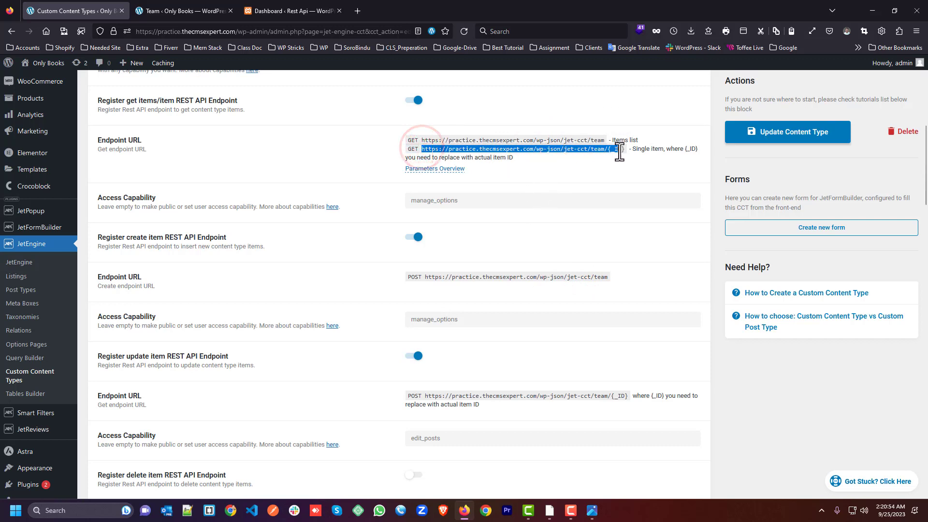
left_click(623, 150)
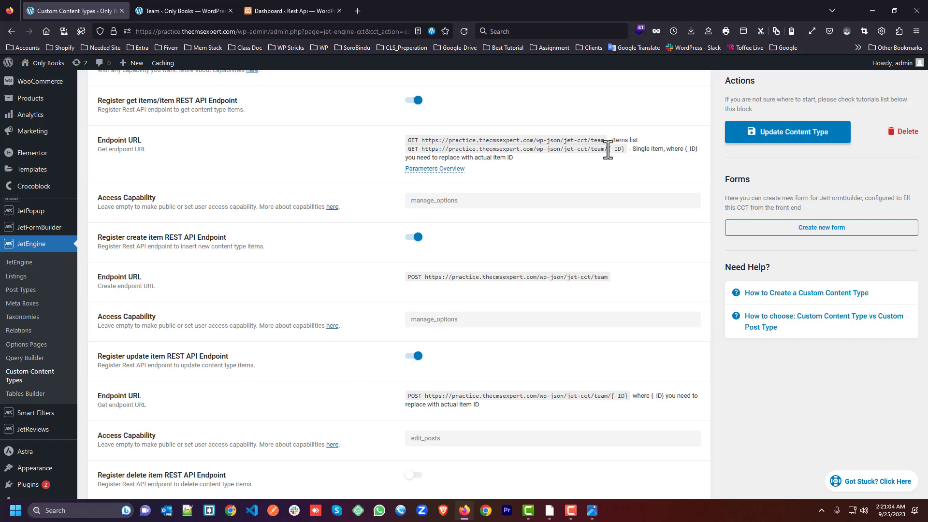
Step: Review which endpoint URLs the Team content type offers for getting, creating and updating items
scroll(612, 151, "up", 1)
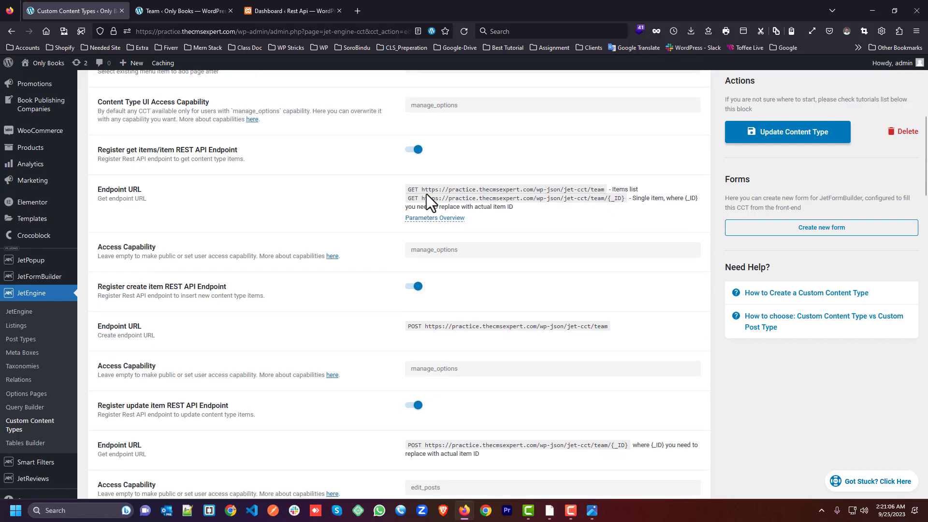
left_click_drag(422, 189, 603, 189)
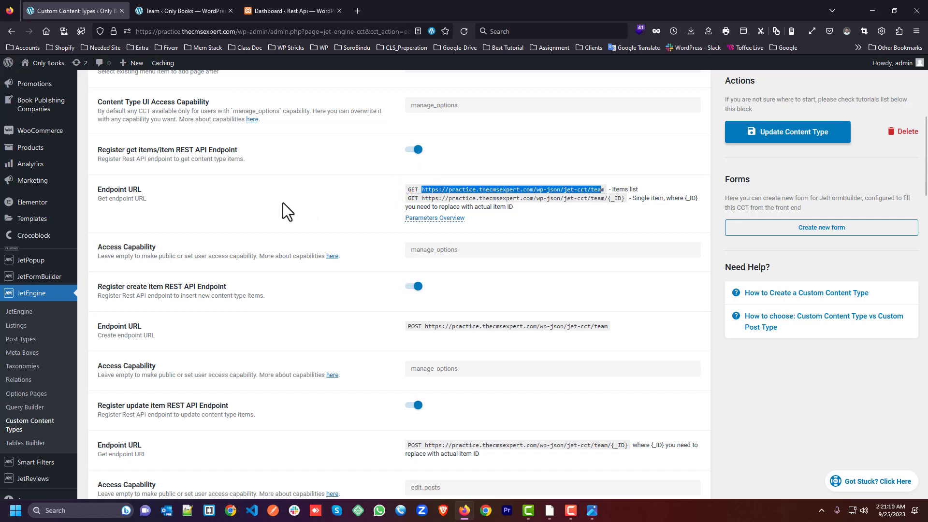
scroll(290, 209, "down", 2)
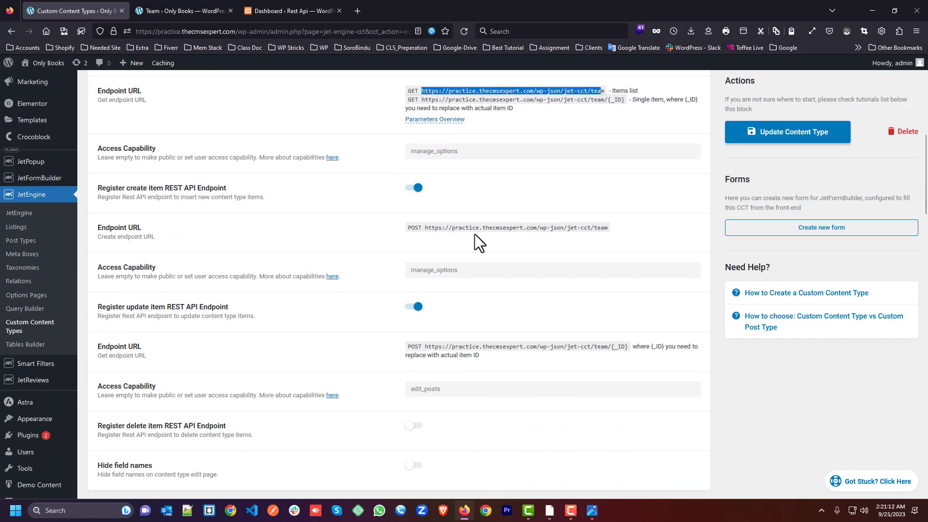
left_click_drag(424, 227, 483, 221)
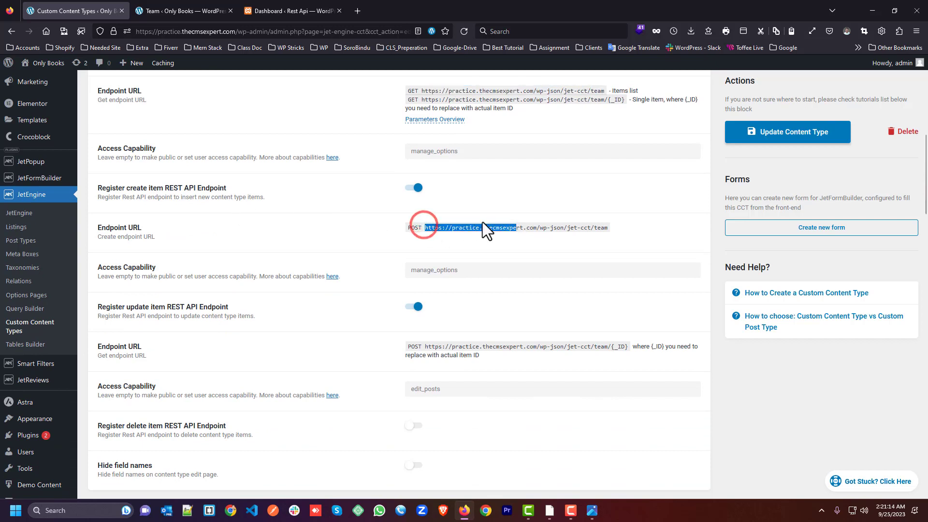
left_click(472, 219)
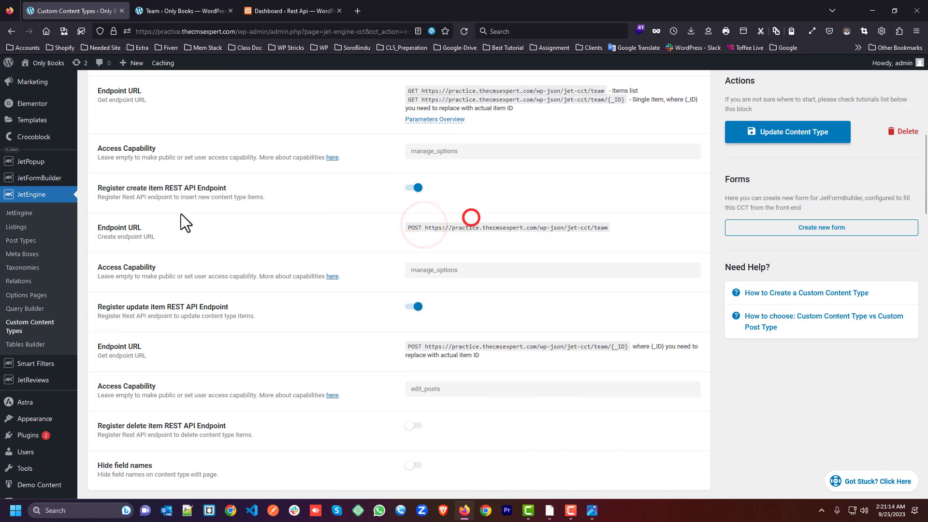
left_click(488, 350)
scroll(517, 296, "up", 1)
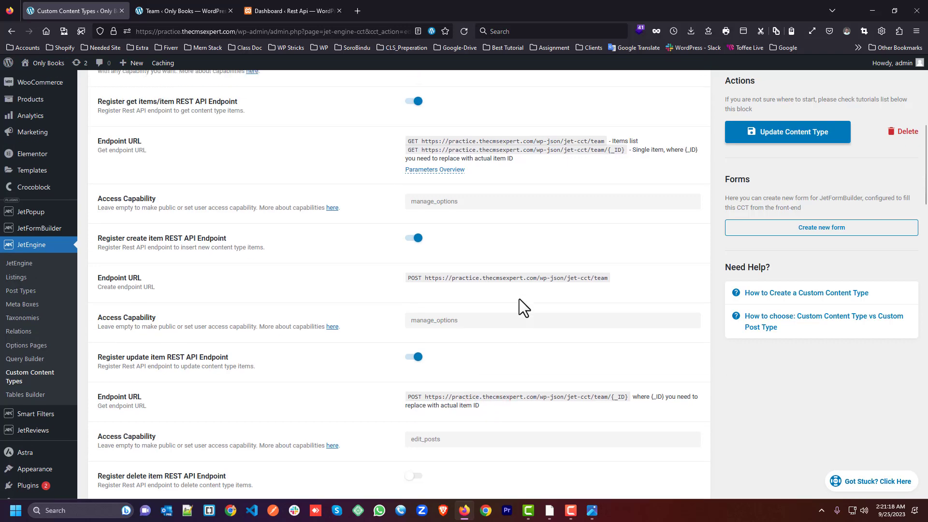
Step: Switch the Team content type's create item and update item REST API endpoint registrations off and back on
scroll(519, 307, "up", 2)
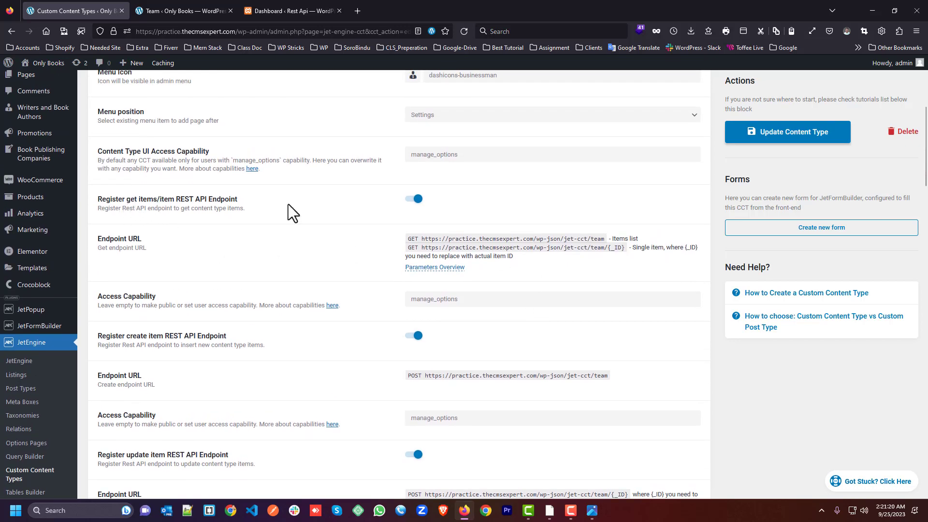
left_click(414, 199)
double_click(411, 199)
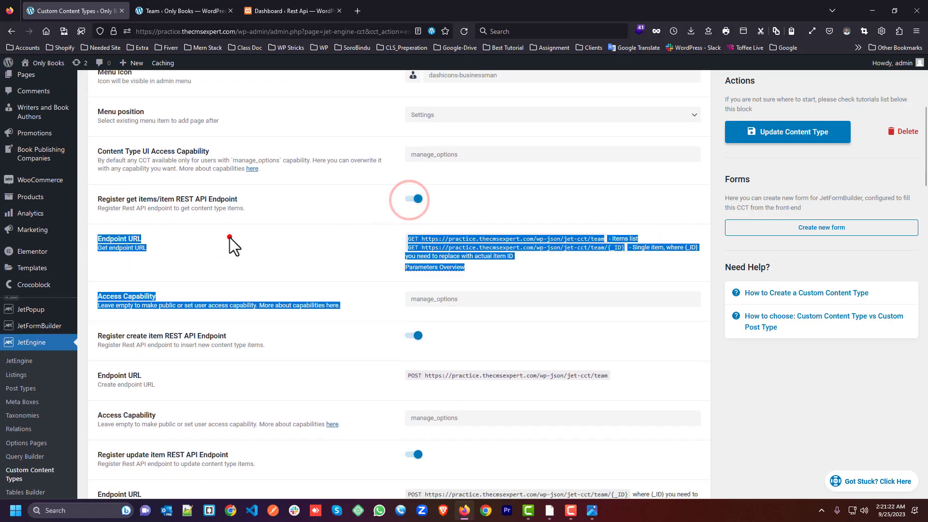
left_click(230, 236)
left_click(413, 335)
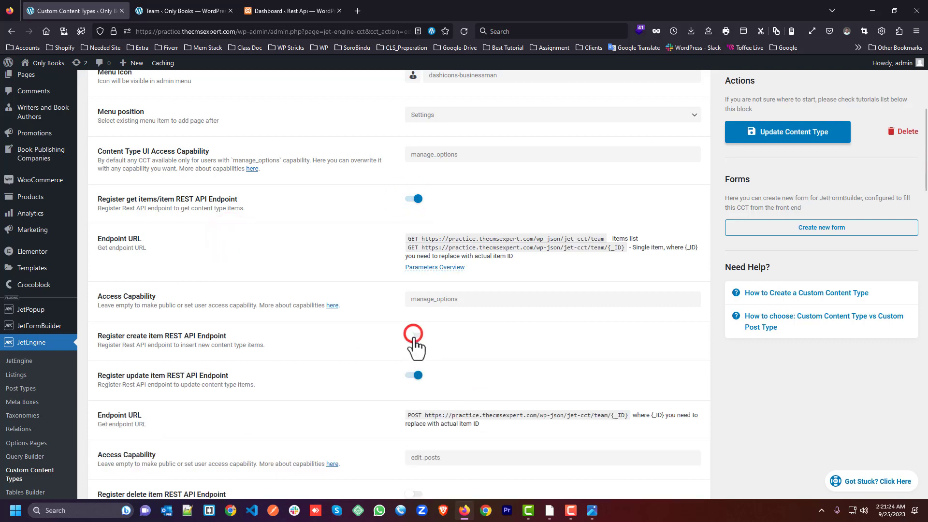
left_click(413, 336)
scroll(417, 344, "down", 1)
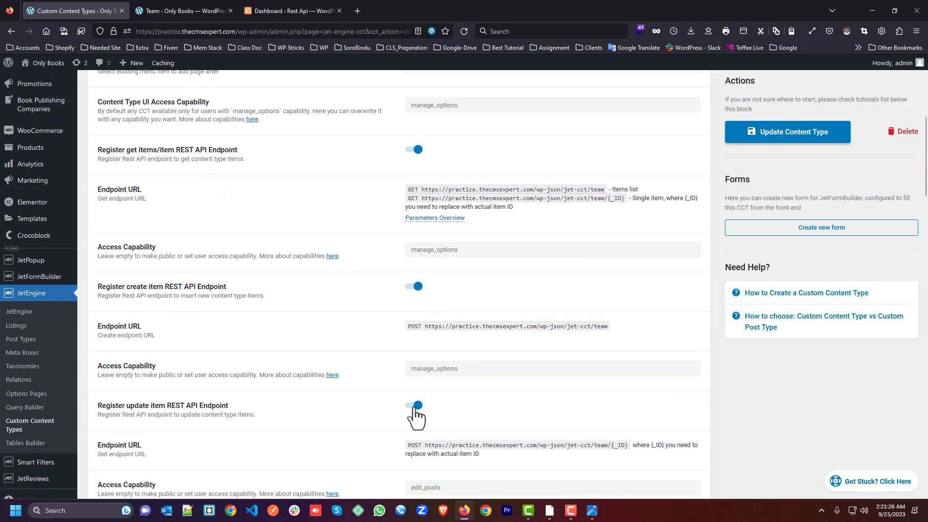
left_click(415, 407)
left_click(418, 407)
Step: Examine the create item endpoint URL and the Team content type's general settings
left_click_drag(425, 325, 646, 332)
left_click(554, 338)
scroll(485, 271, "up", 6)
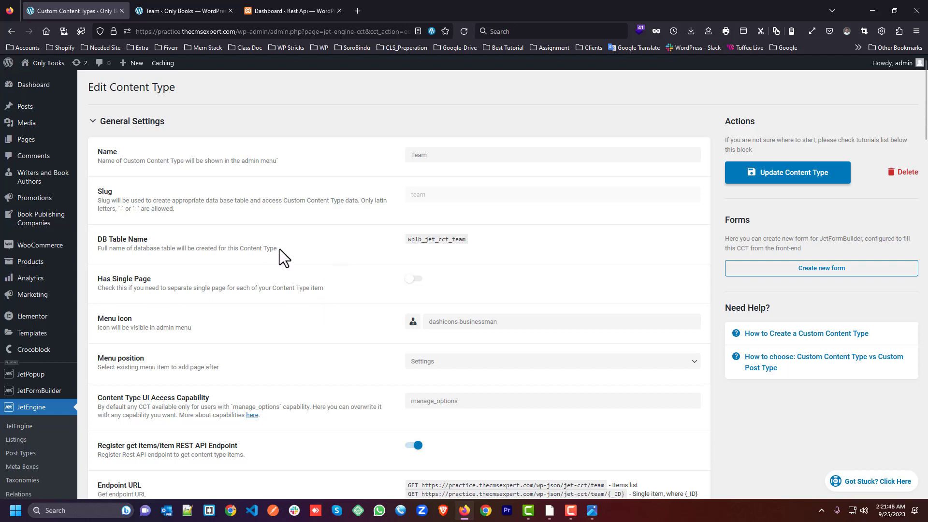
left_click_drag(109, 89, 246, 91)
left_click(246, 92)
Step: Enable a single page for Team content type items and set the related post type to Posts
left_click(414, 278)
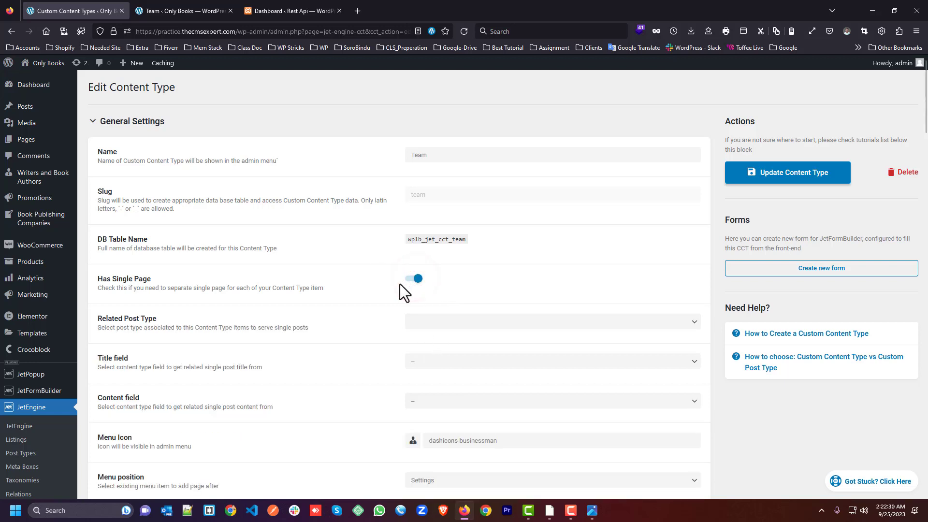
scroll(310, 283, "down", 1)
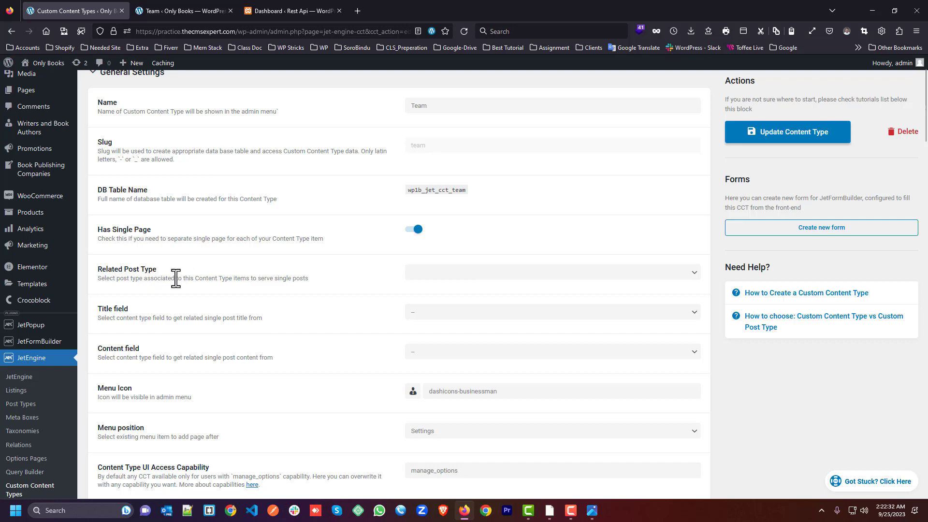
left_click(478, 272)
left_click(461, 288)
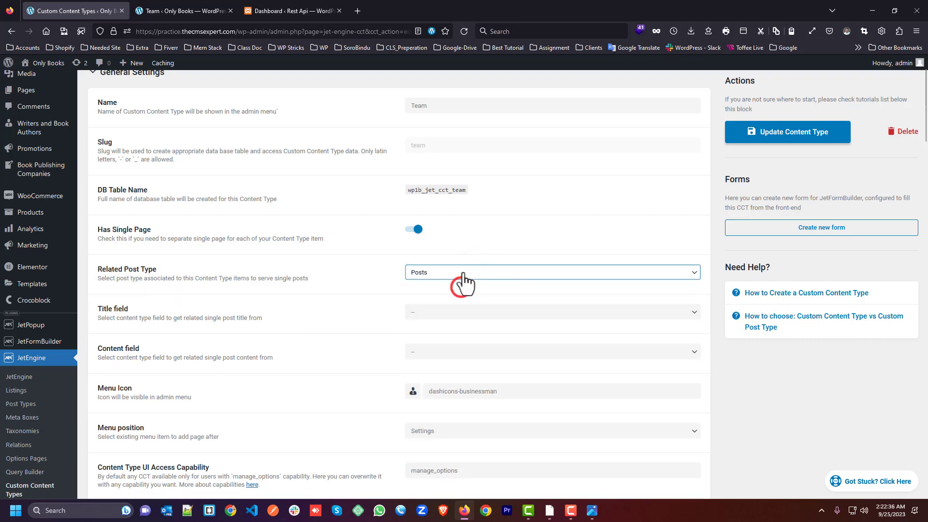
Step: Use Name as the single post's title field and Possition as its content field, and save the content type
scroll(486, 281, "down", 1)
left_click(423, 262)
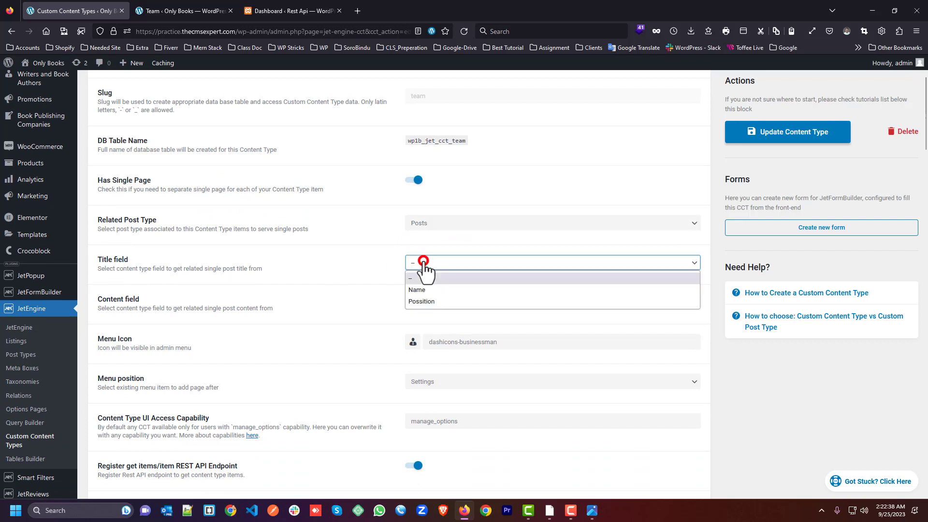
left_click(429, 288)
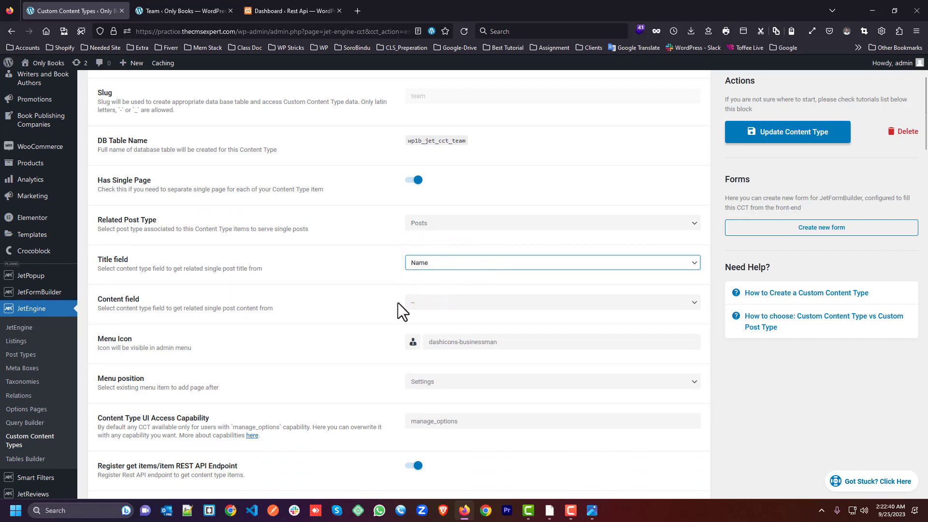
left_click(441, 302)
left_click(439, 341)
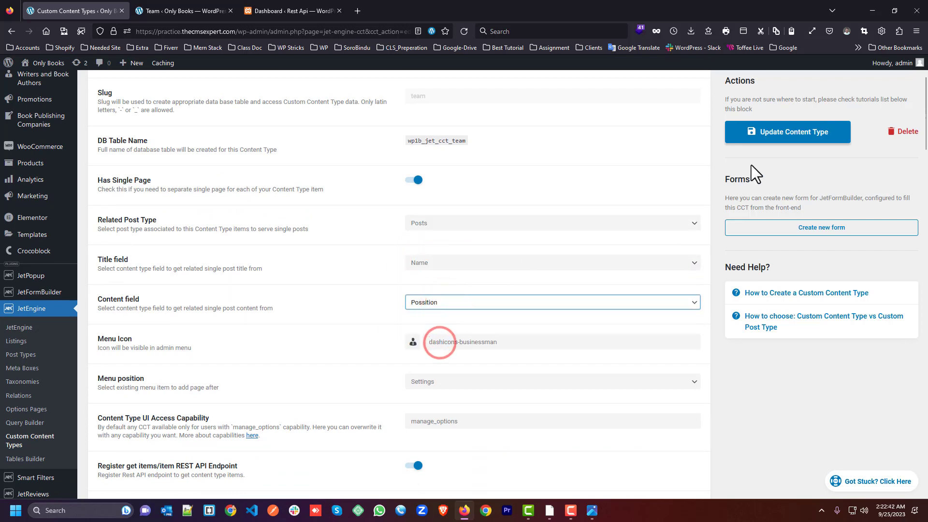
left_click(773, 132)
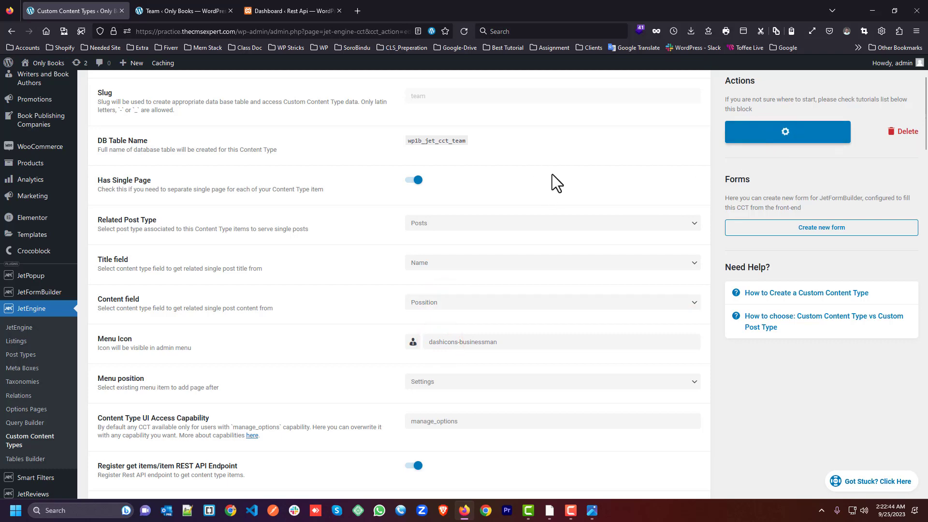
Step: Open the site's Posts list and look through the existing posts
scroll(294, 183, "up", 2)
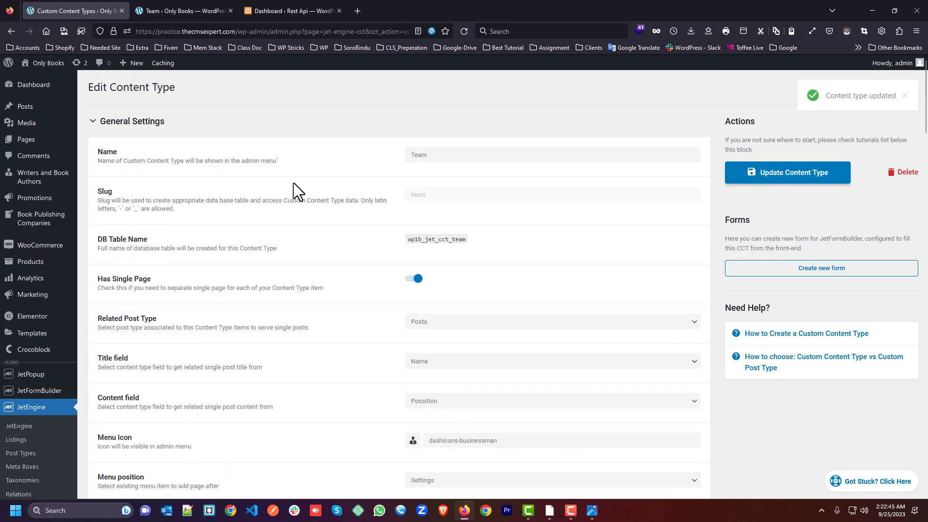
left_click(29, 108)
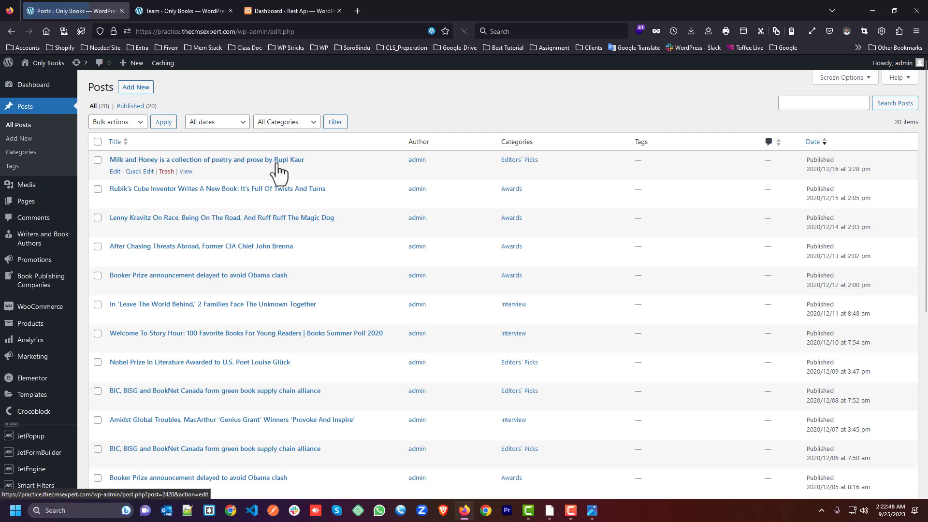
scroll(238, 186, "down", 3)
scroll(221, 186, "down", 3)
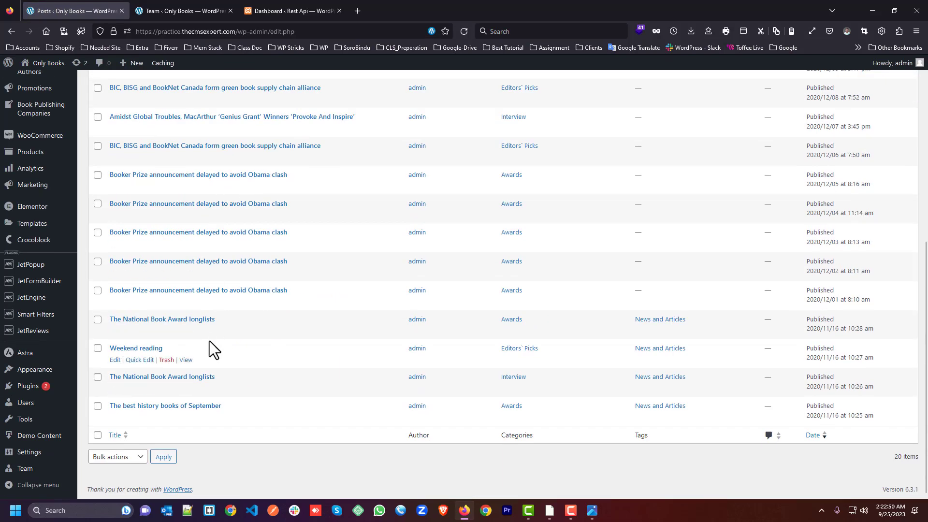
scroll(208, 340, "up", 6)
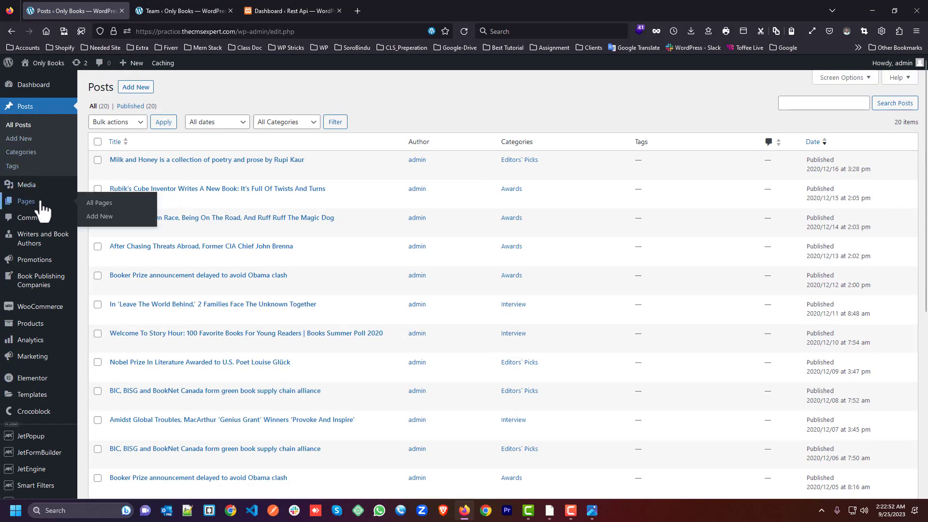
scroll(53, 358, "down", 6)
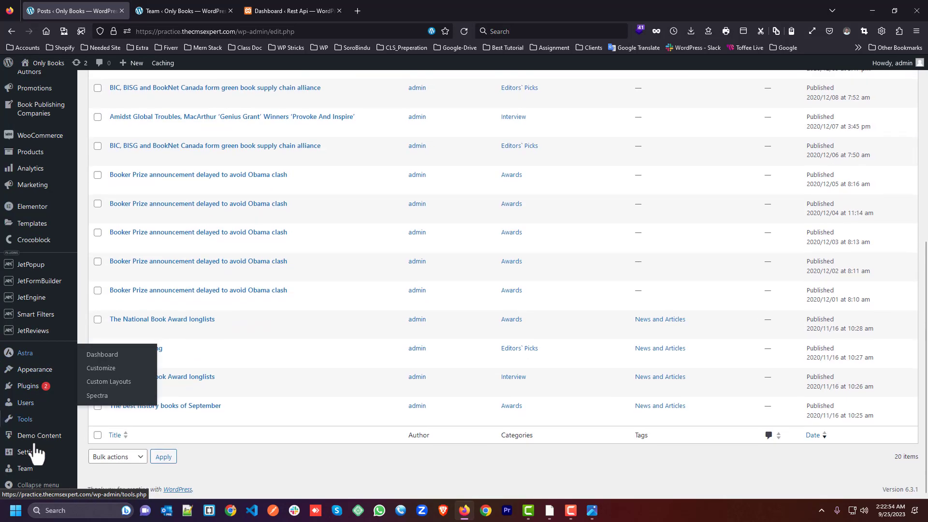
Step: Add a published Team item with the name Houses and the Possition Instructor, leaving all skills unselected
left_click(27, 469)
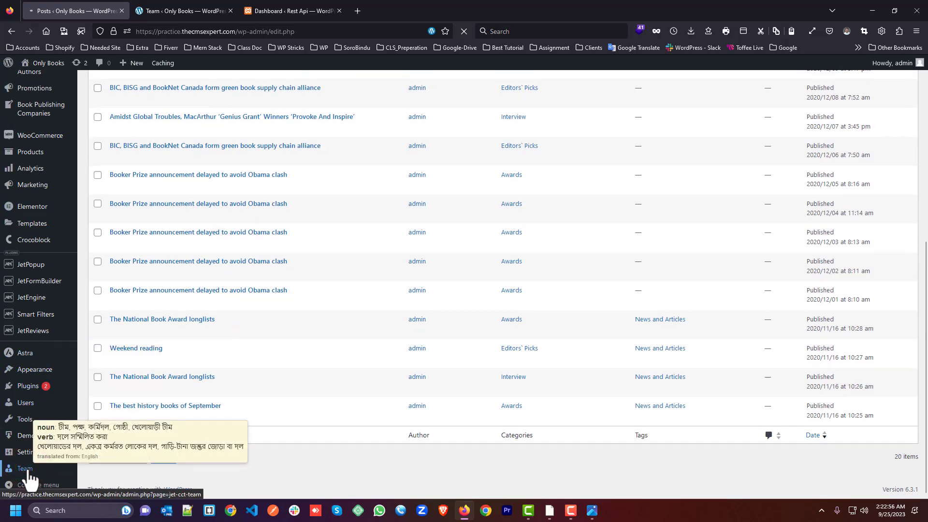
left_click(131, 87)
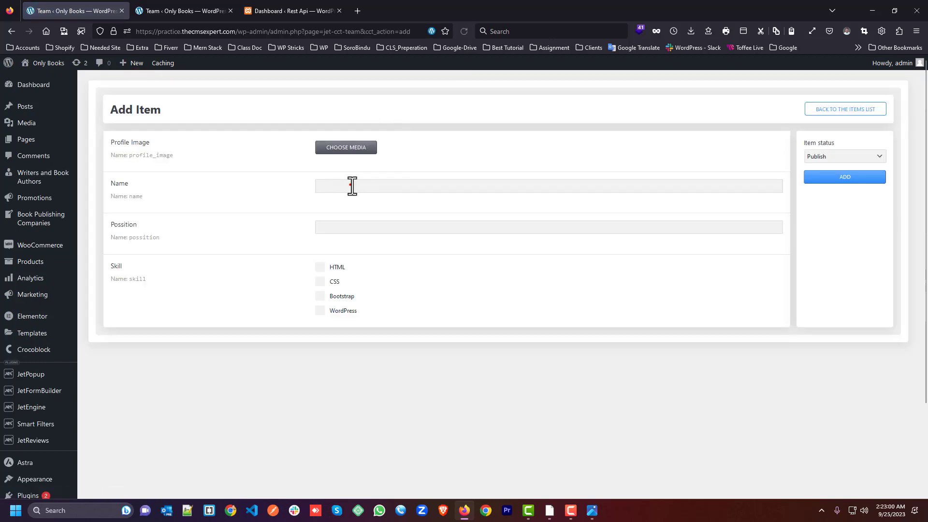
left_click(350, 185)
left_click(346, 207)
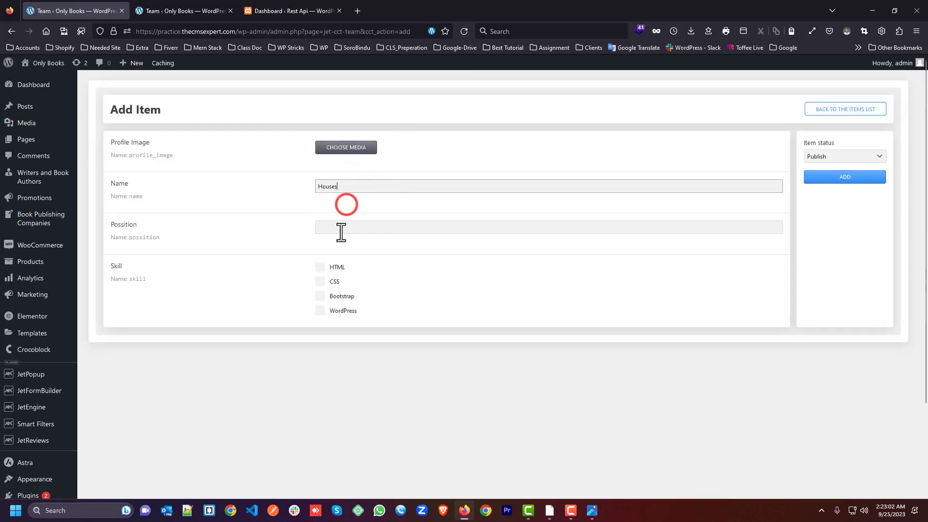
left_click(339, 229)
left_click(340, 250)
left_click(337, 266)
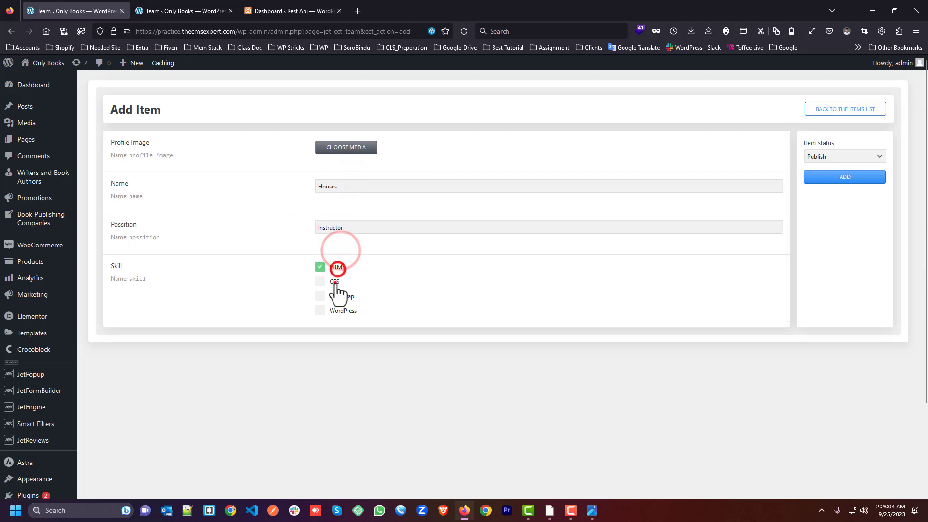
left_click(337, 281)
left_click(338, 280)
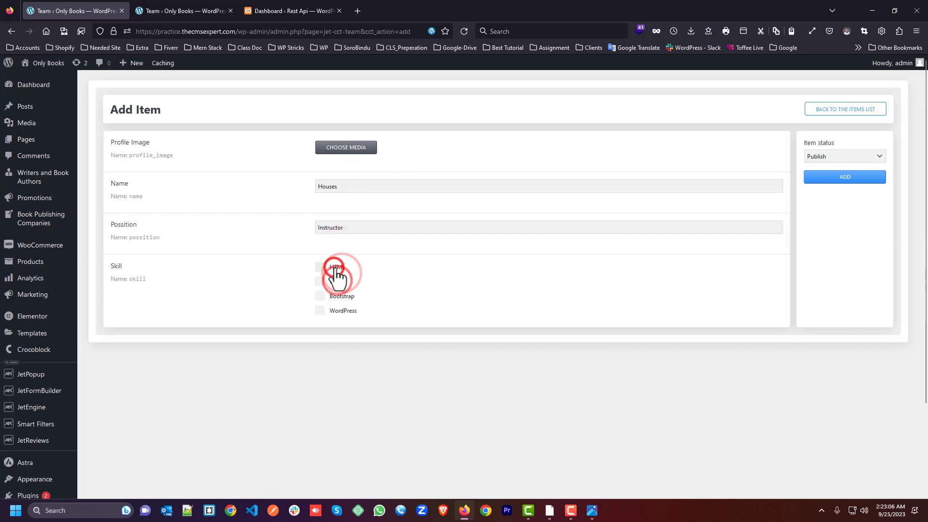
left_click(337, 268)
left_click(840, 176)
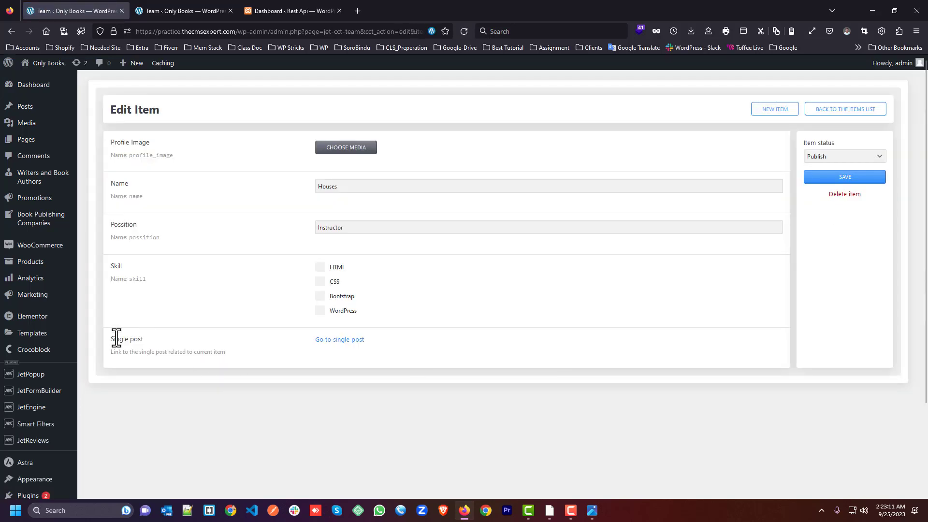
Step: Open the single post linked to the Houses item and check its title and content
left_click_drag(107, 339, 169, 340)
left_click(177, 340)
left_click(339, 340)
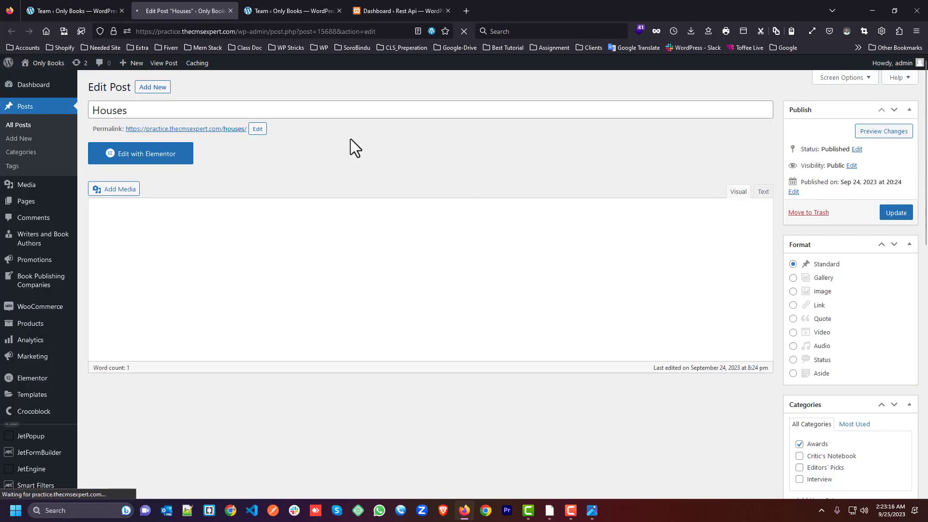
left_click(145, 113)
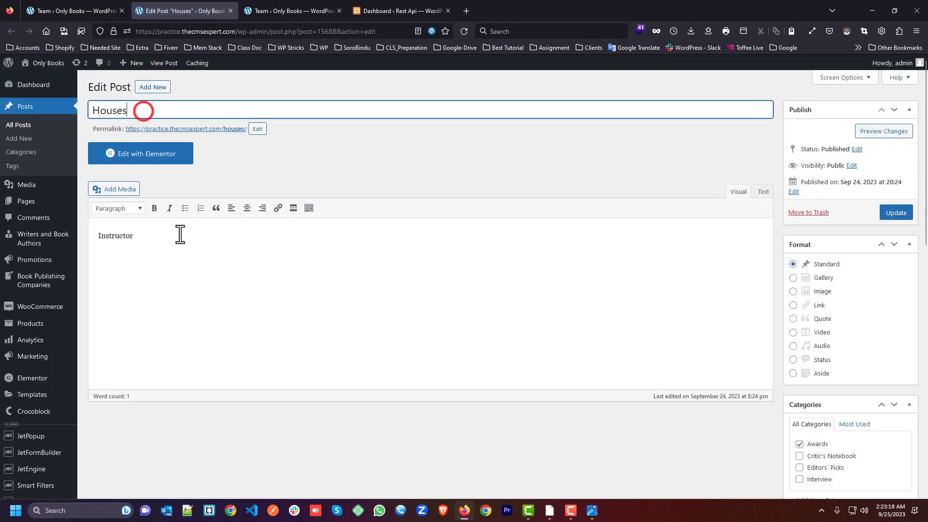
left_click(174, 231)
double_click(191, 239)
left_click(221, 268)
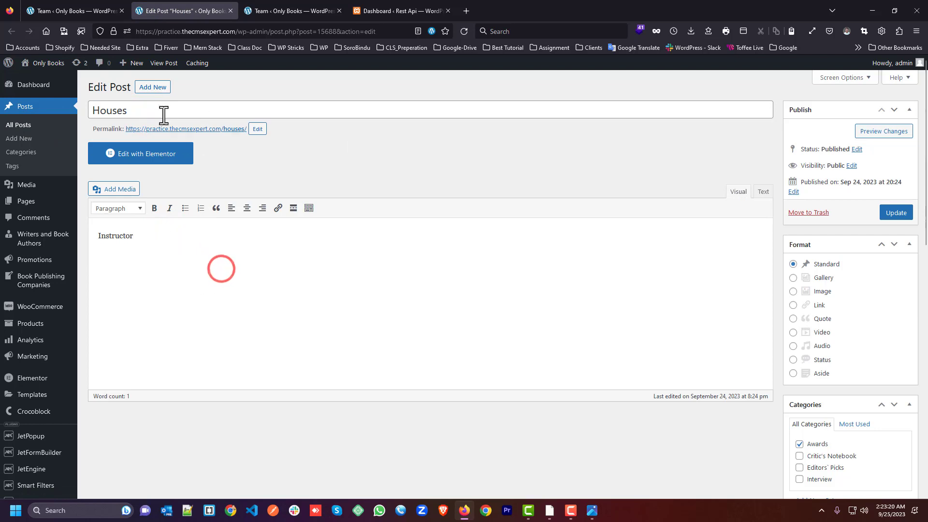
Step: Return to the Houses item's browser tab and open the Team items list
left_click(72, 10)
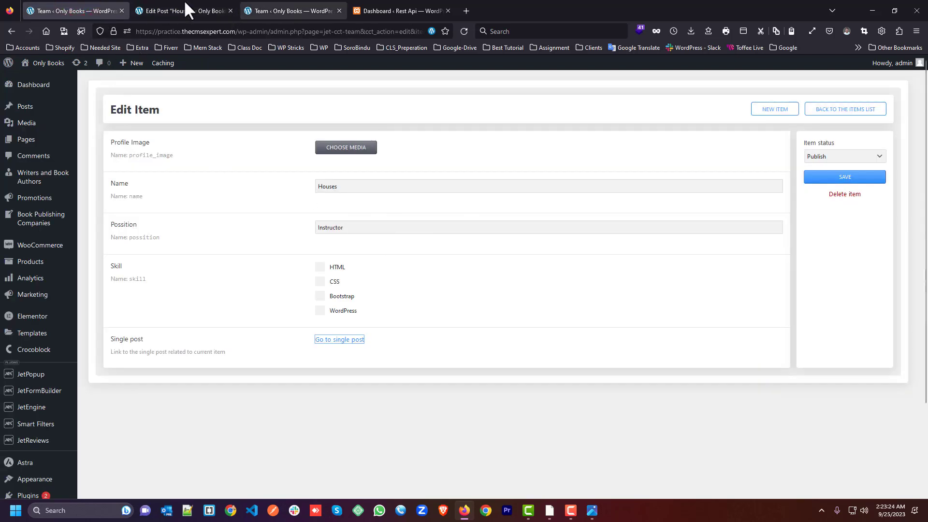
scroll(61, 256, "down", 2)
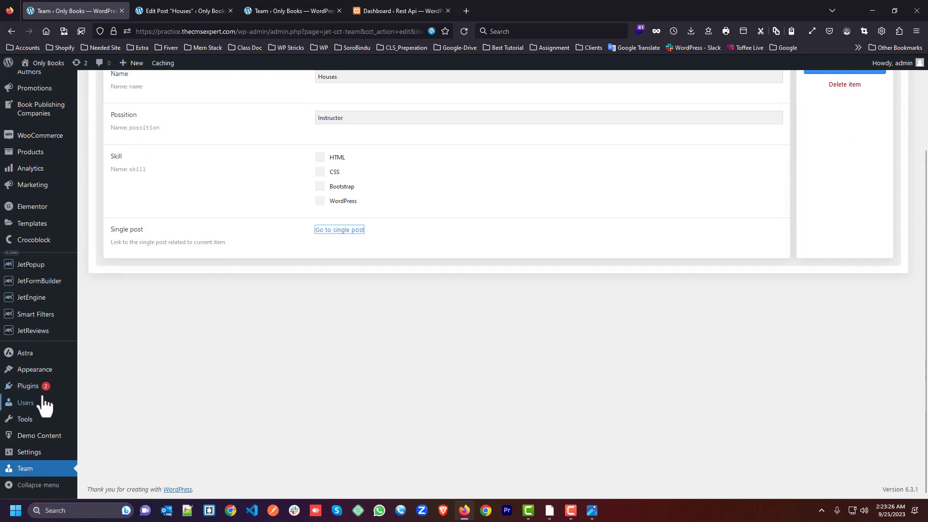
mouse_move(41, 437)
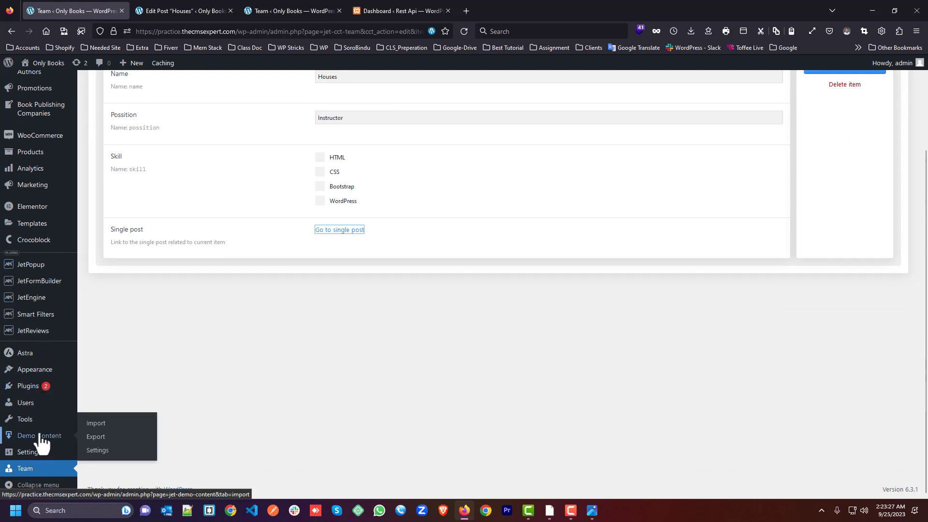
left_click(30, 466)
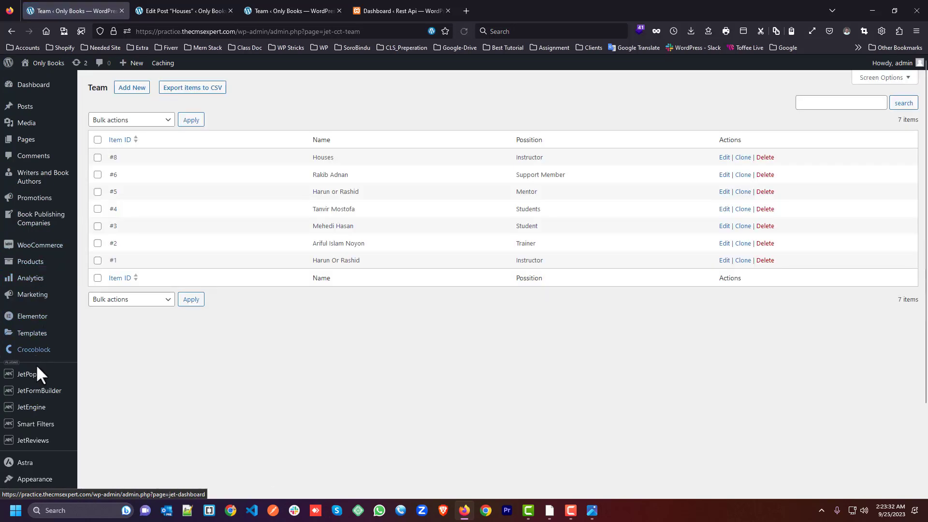
Step: Open the Team custom content type for editing from JetEngine's list of custom content types
scroll(35, 363, "down", 2)
mouse_move(34, 297)
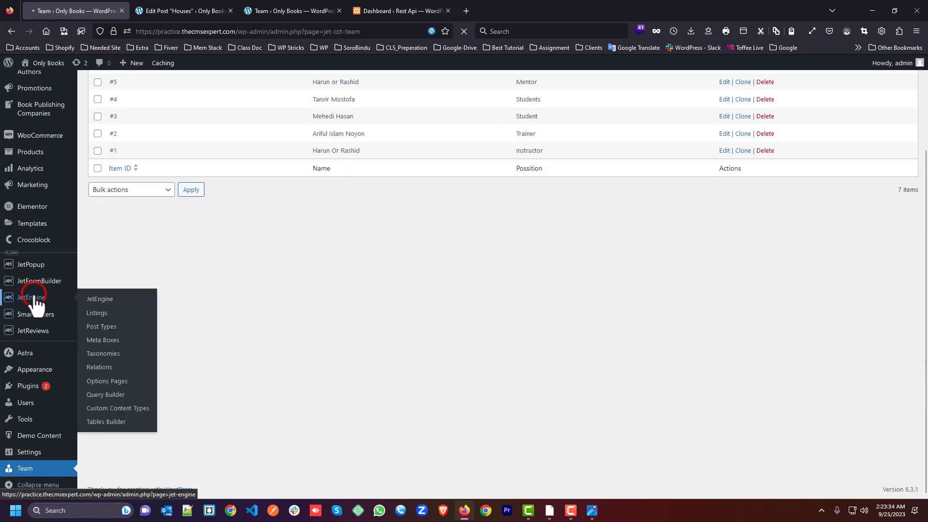
left_click(117, 407)
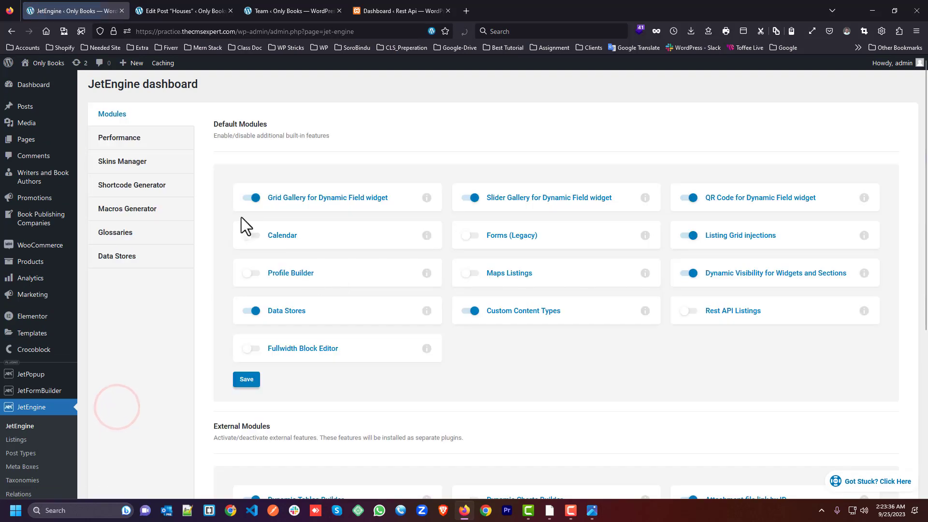
scroll(39, 459, "down", 2)
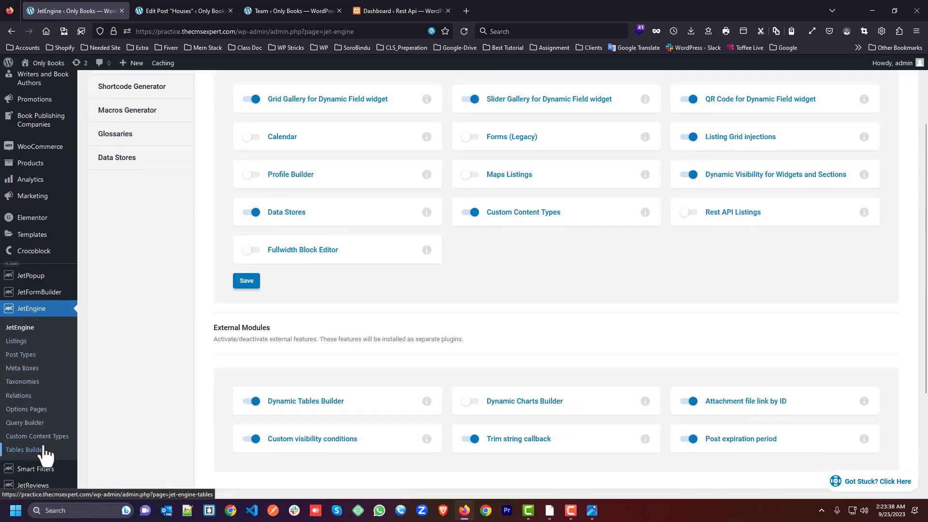
left_click(37, 436)
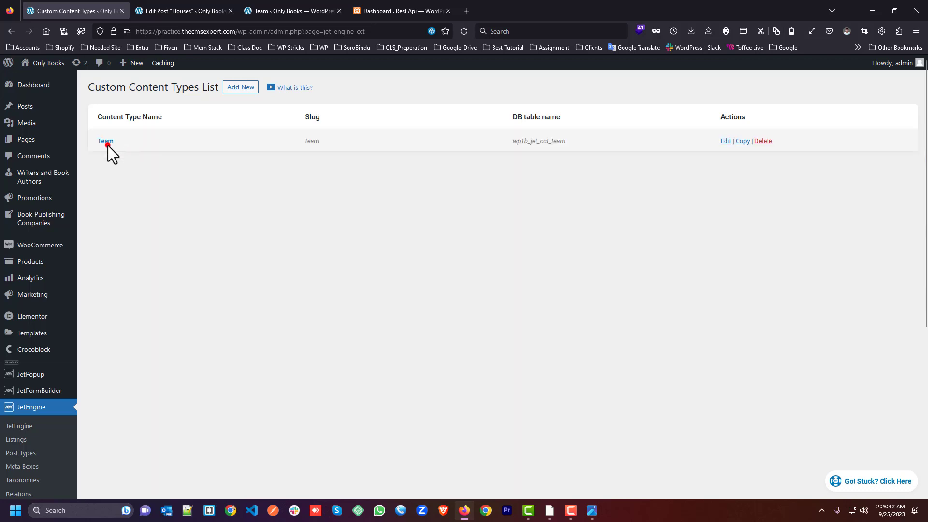
left_click(106, 141)
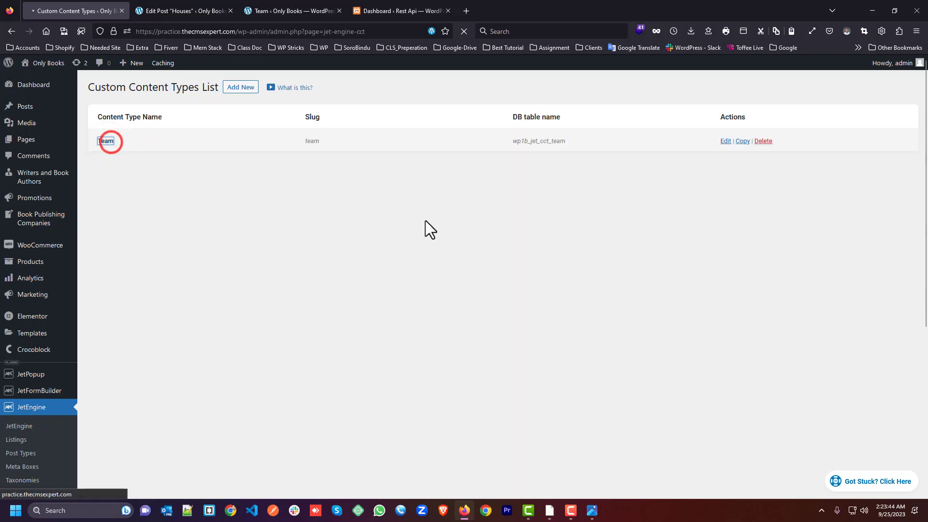
Step: Copy the GET items list endpoint URL from the Team content type's REST API settings
scroll(387, 226, "down", 5)
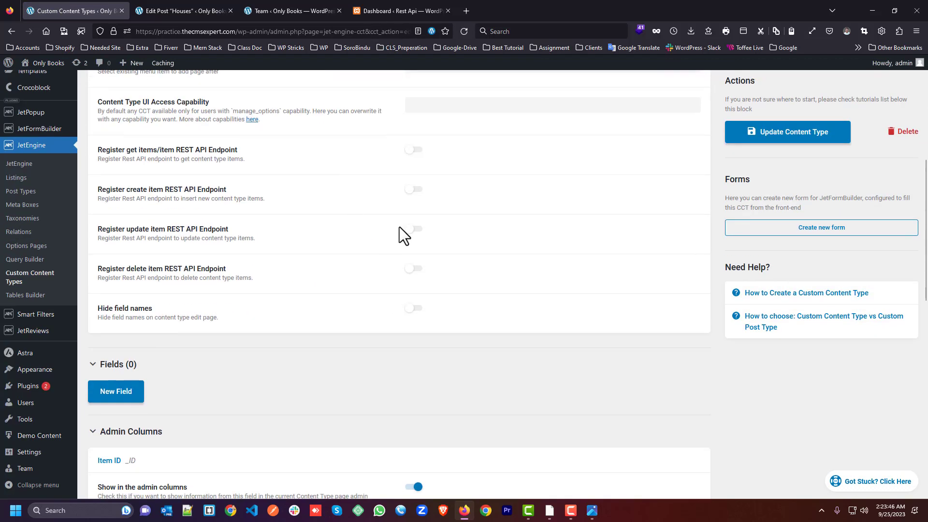
scroll(311, 150, "up", 2)
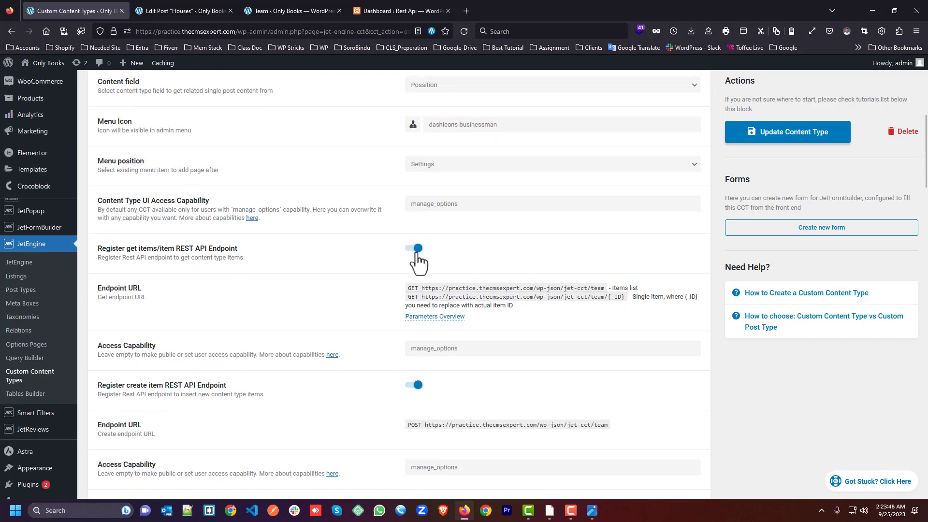
scroll(145, 356, "down", 1)
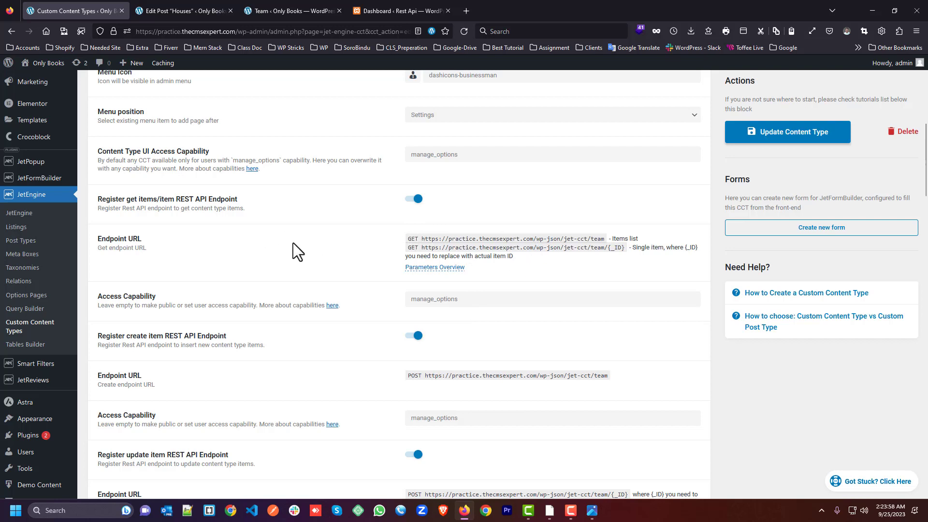
left_click_drag(421, 238, 605, 238)
key("ctrl+c")
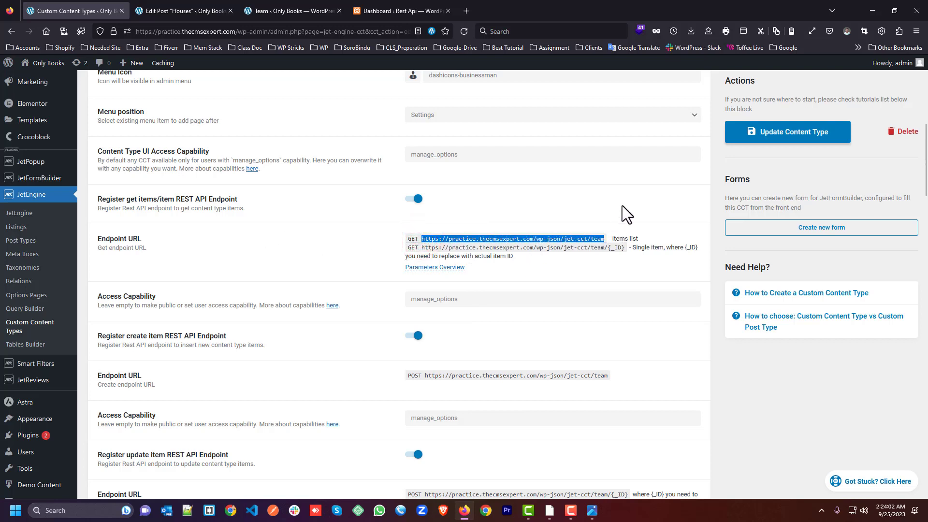
Step: Switch to the local Rest Api site and enable the Rest API Listings module in JetEngine, saving the modules
left_click(399, 11)
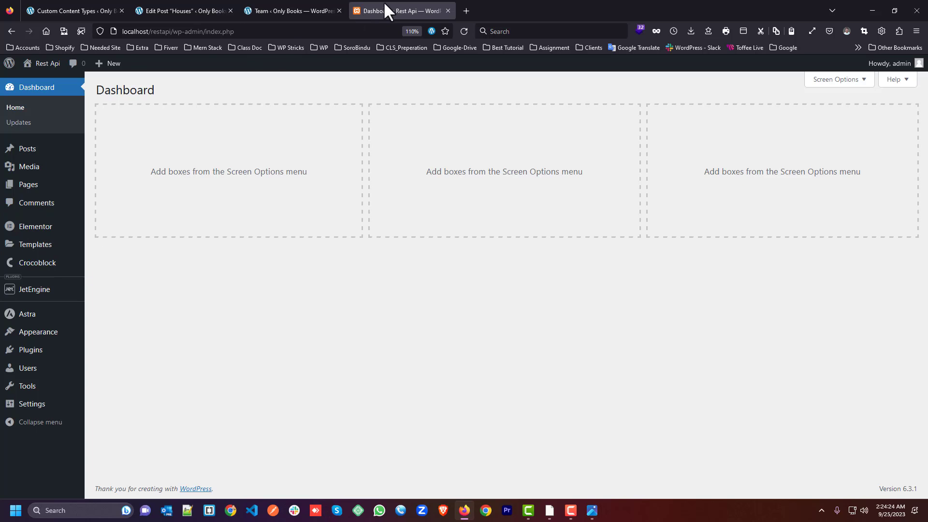
left_click(124, 31)
left_click(601, 230)
mouse_move(33, 303)
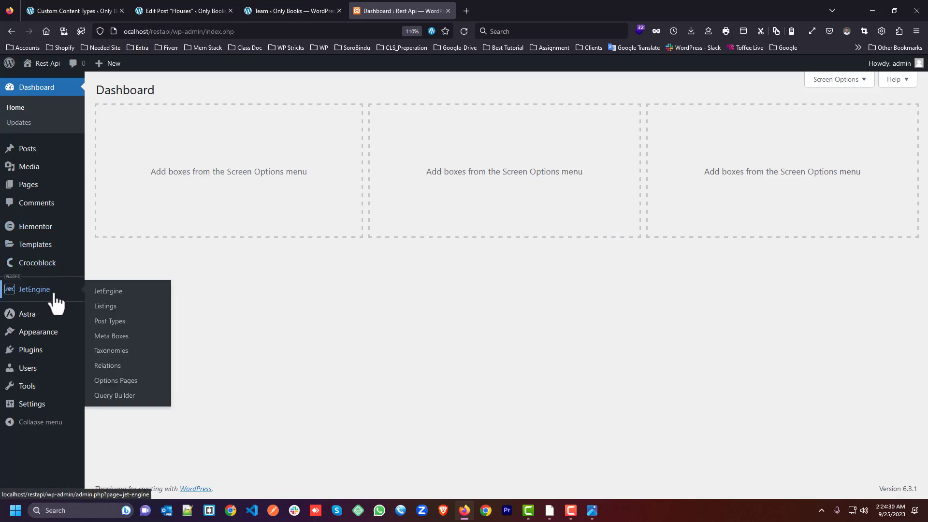
left_click(114, 290)
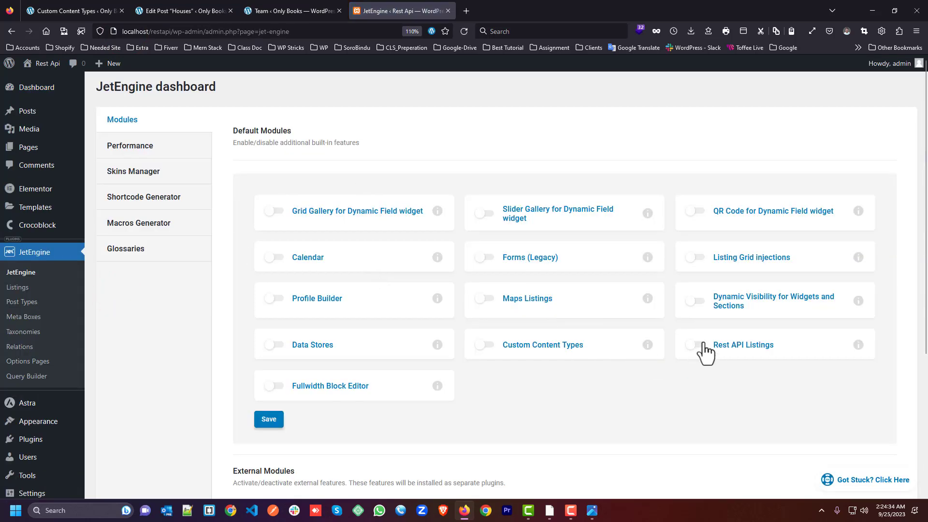
left_click(700, 343)
left_click(267, 420)
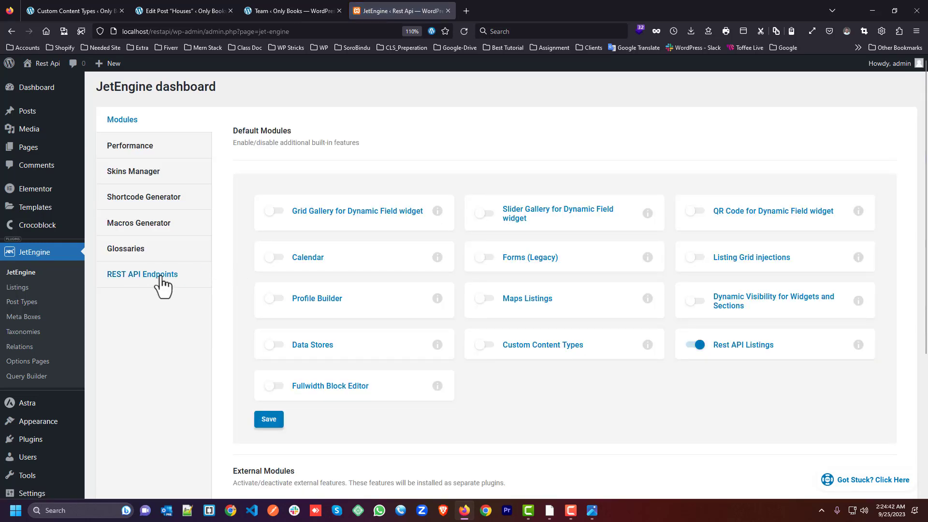
Step: Add a new REST API endpoint in JetEngine and name it Test team
left_click(151, 275)
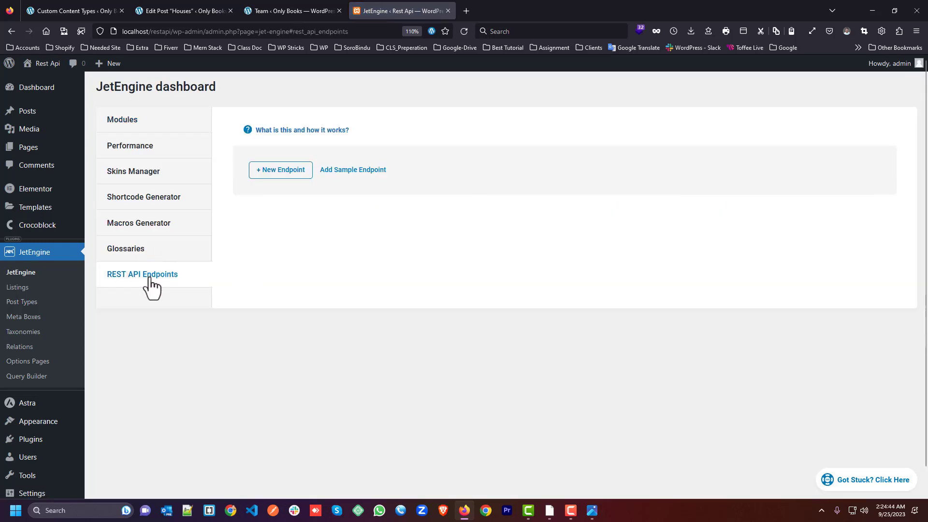
left_click(273, 174)
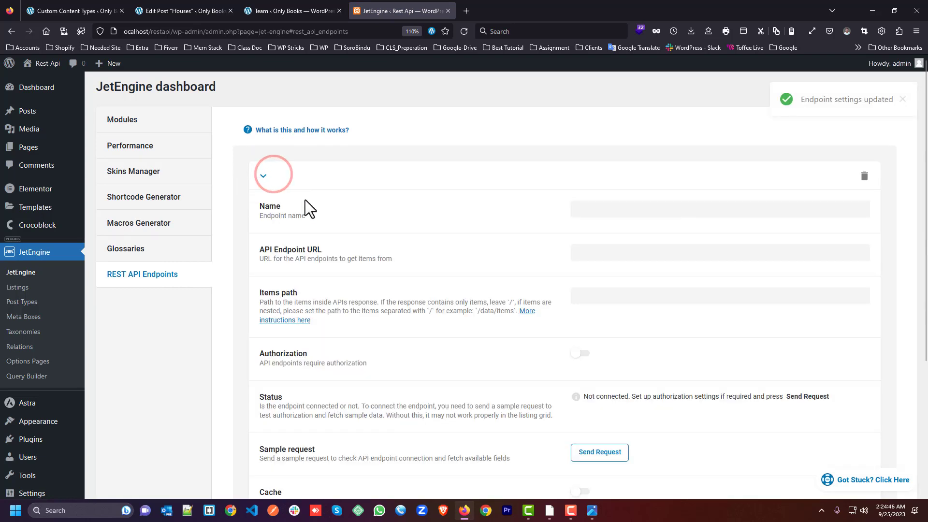
left_click(573, 209)
left_click(597, 209)
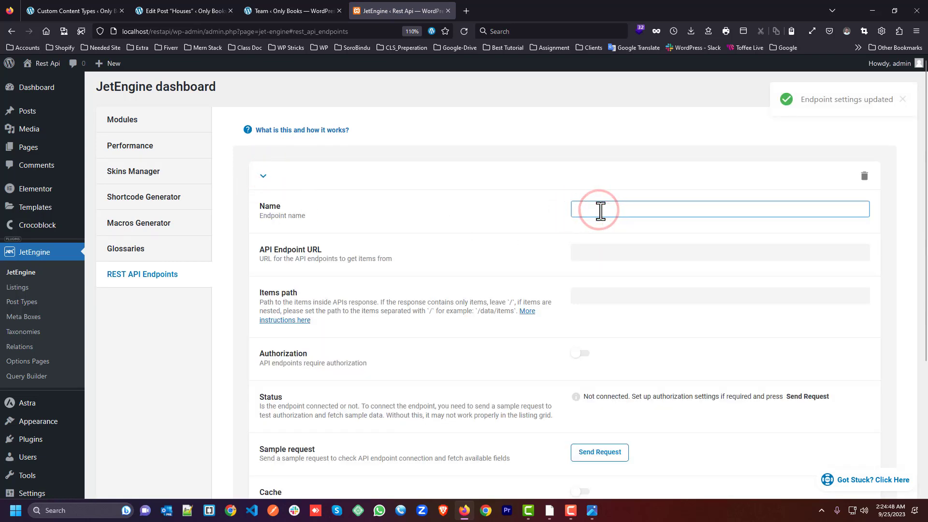
type("Test team")
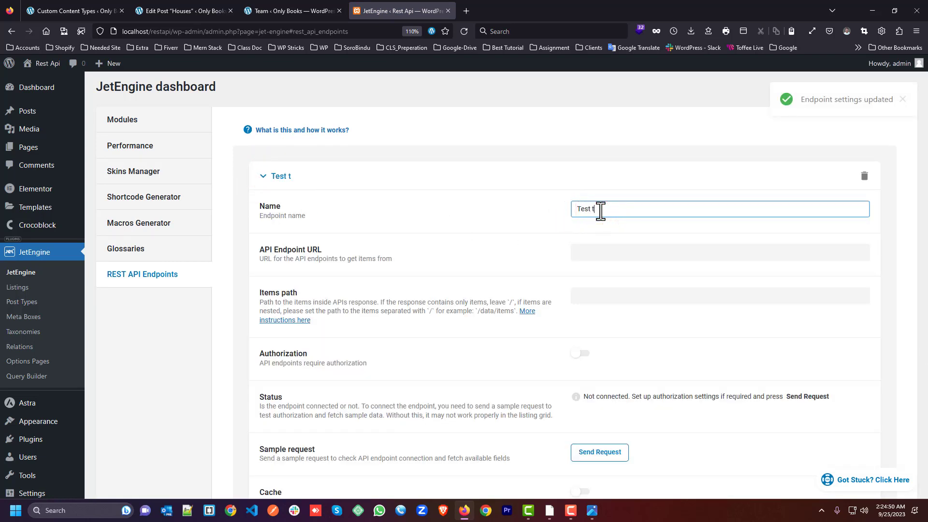
left_click(508, 211)
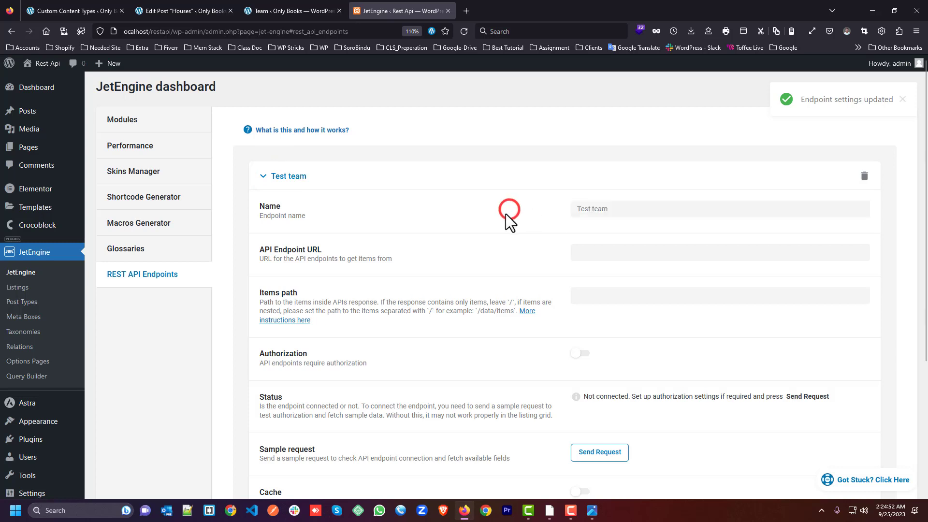
scroll(505, 212, "down", 3)
left_click(620, 141)
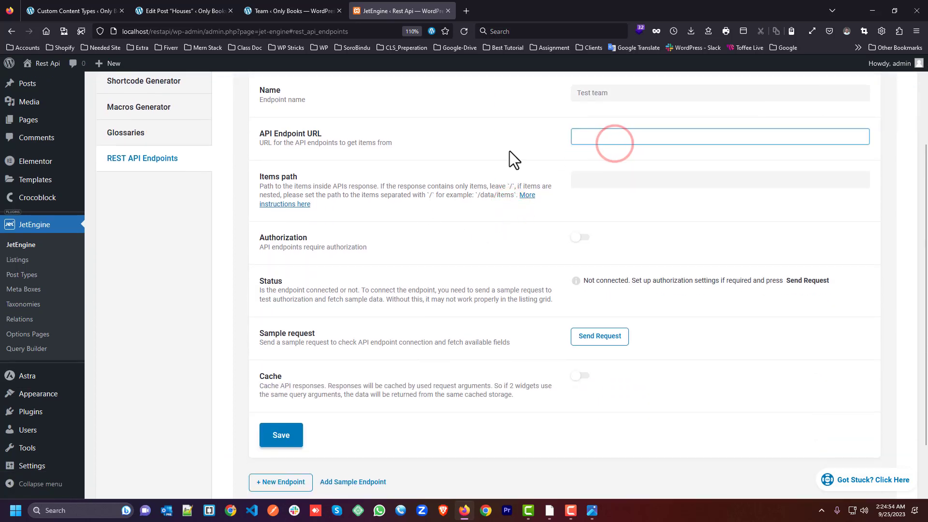
key("ctrl+v")
left_click(495, 142)
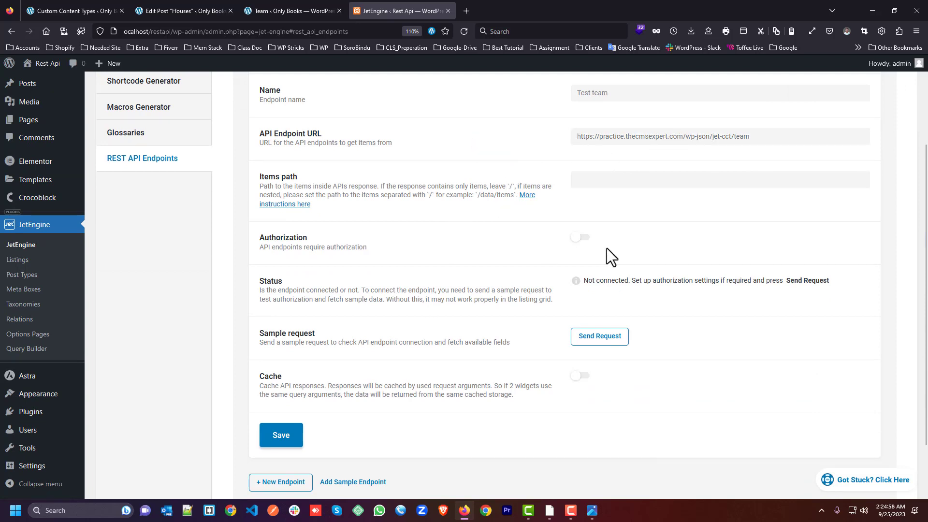
Step: Enable authorization for the Test team endpoint with the type Application Password
left_click(582, 237)
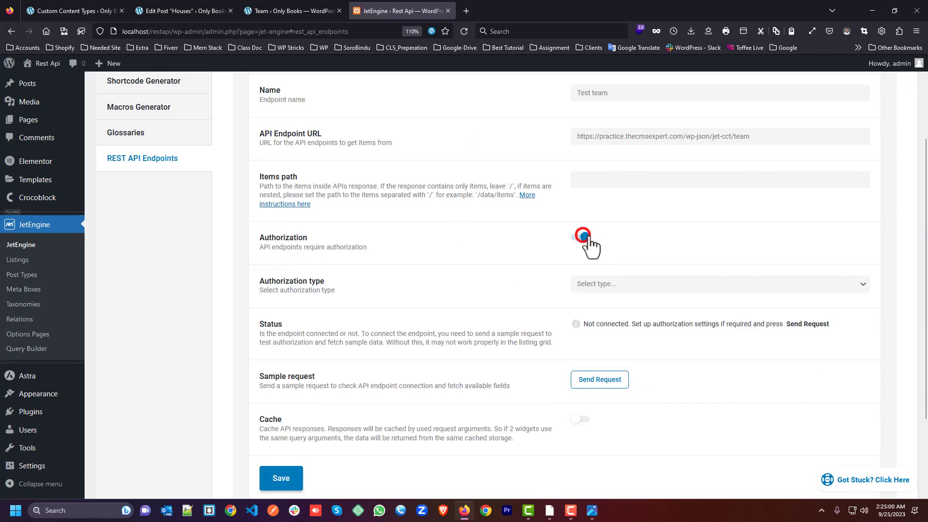
left_click(610, 283)
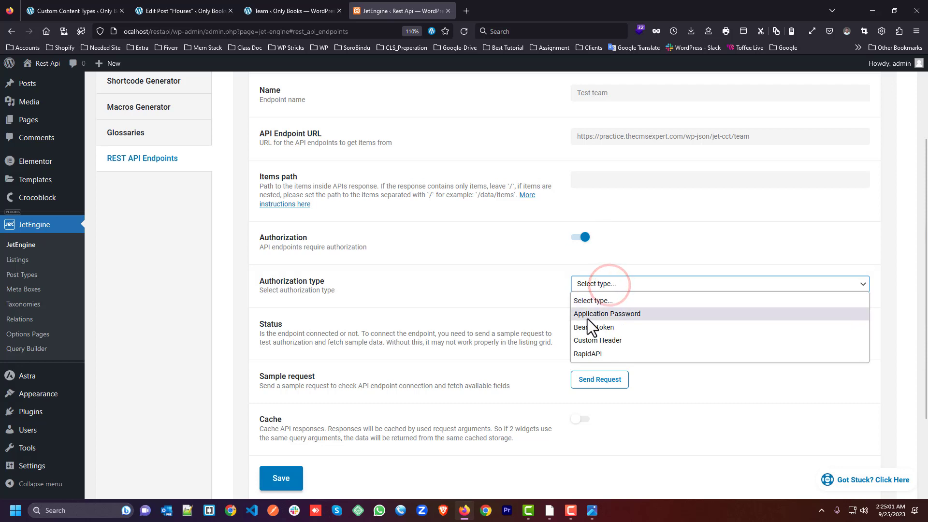
left_click(613, 314)
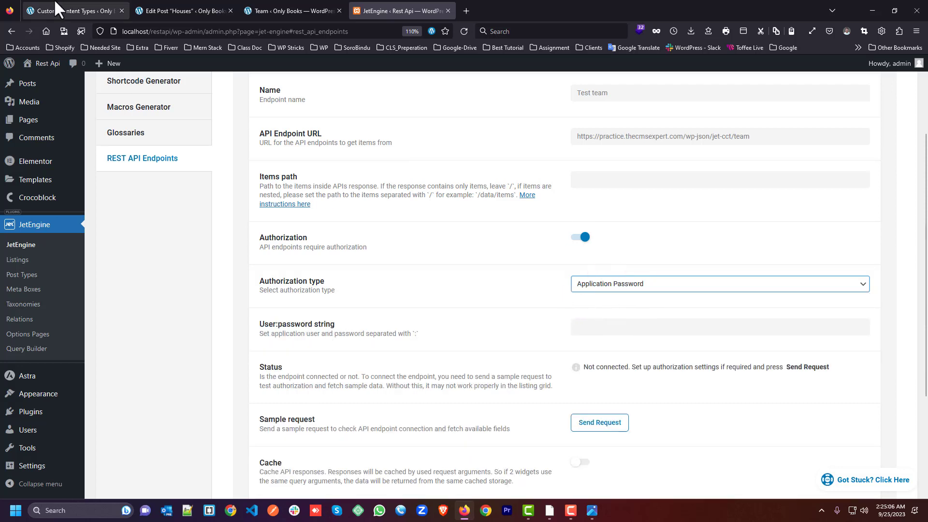
Step: On the Only Books site, open the admin user's profile from the users list and go to its Application Passwords section
left_click(72, 9)
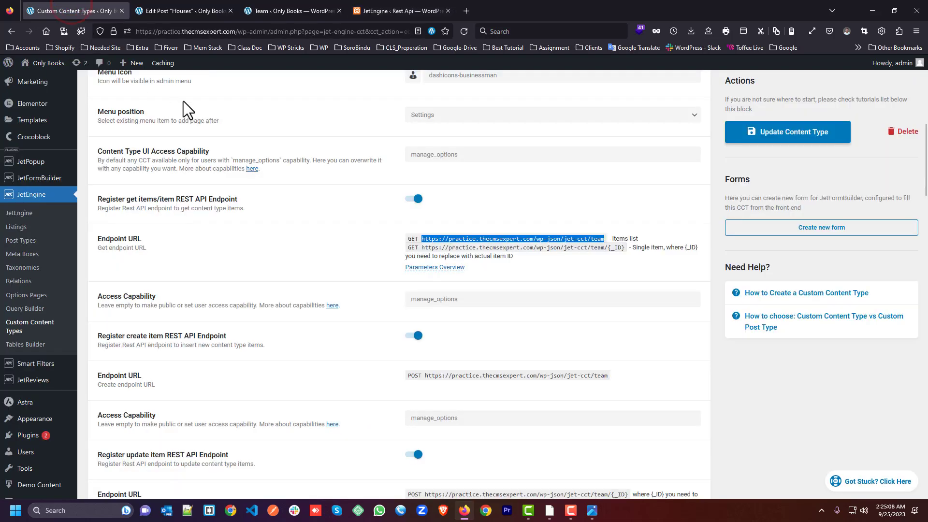
left_click(190, 9)
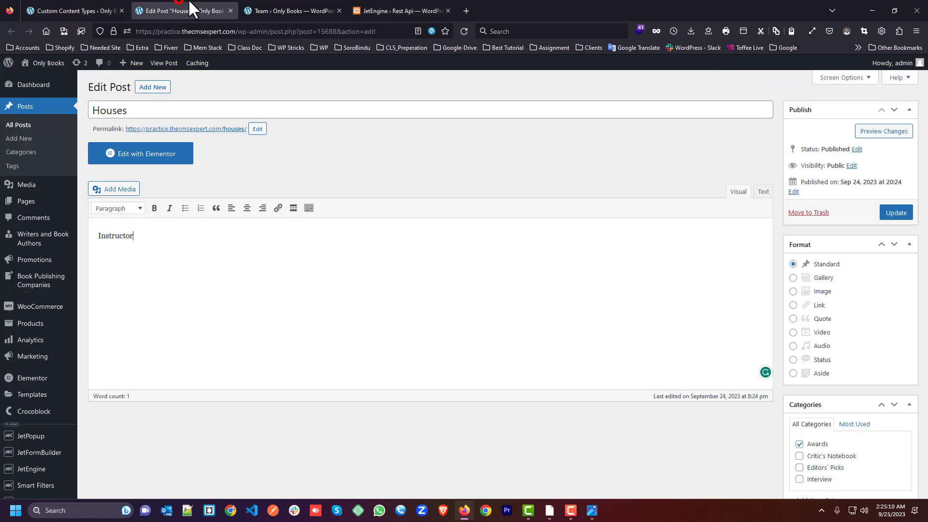
scroll(38, 290, "down", 2)
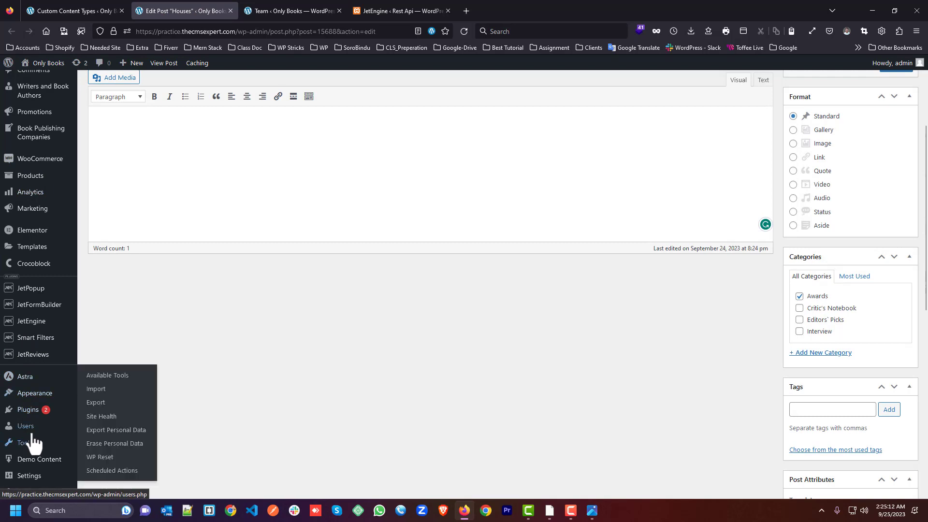
mouse_move(26, 425)
middle_click(107, 426)
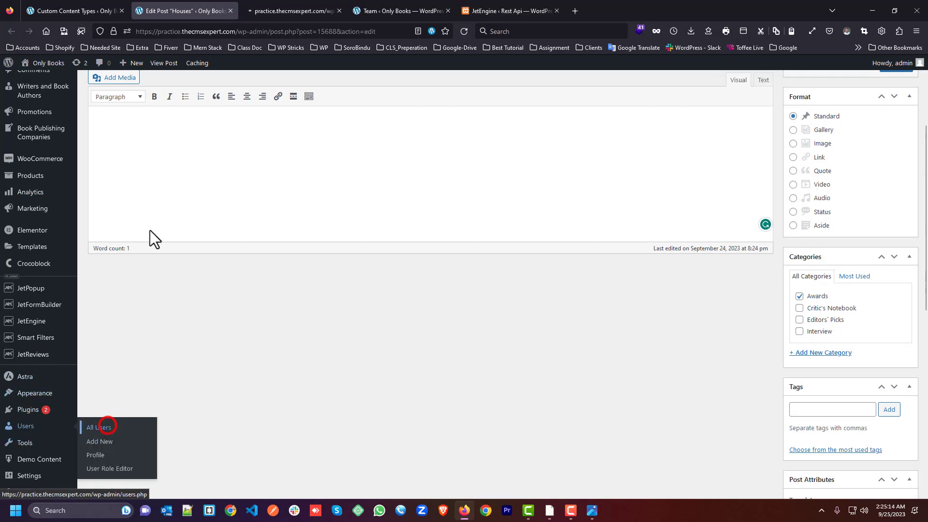
left_click(285, 10)
left_click(230, 11)
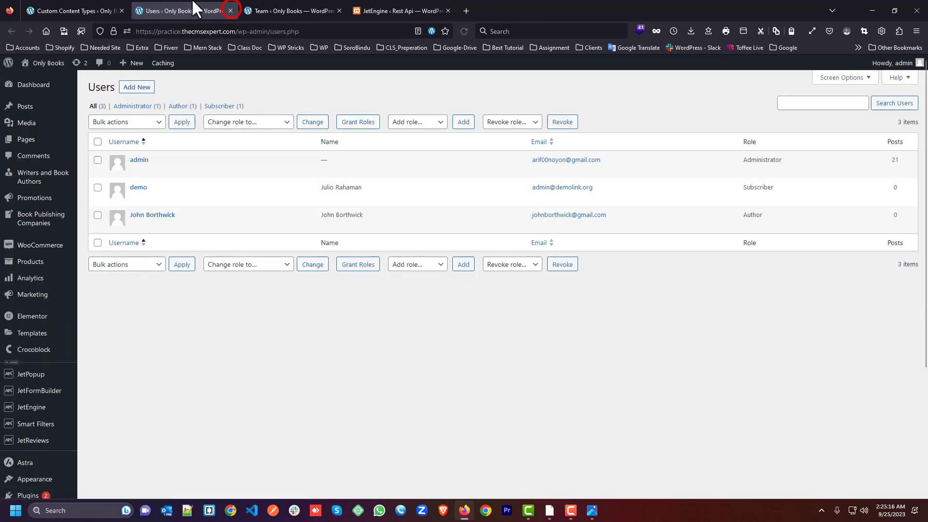
left_click(135, 170)
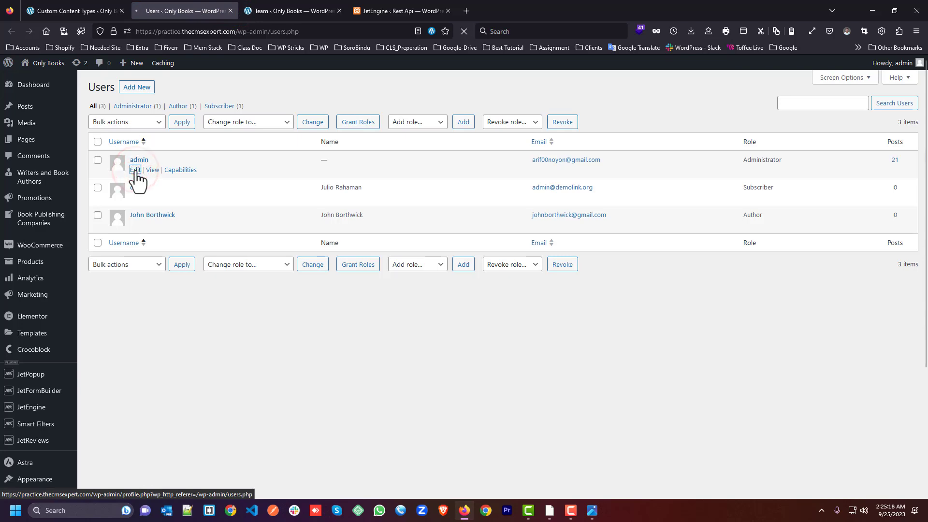
scroll(415, 145, "down", 15)
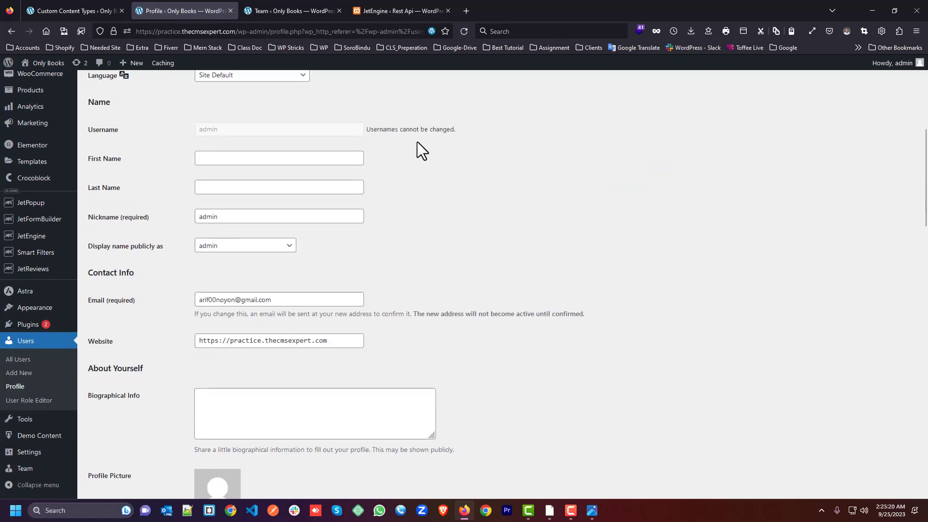
Step: Create an application password named Test team for the admin user and copy the generated password
left_click(110, 250)
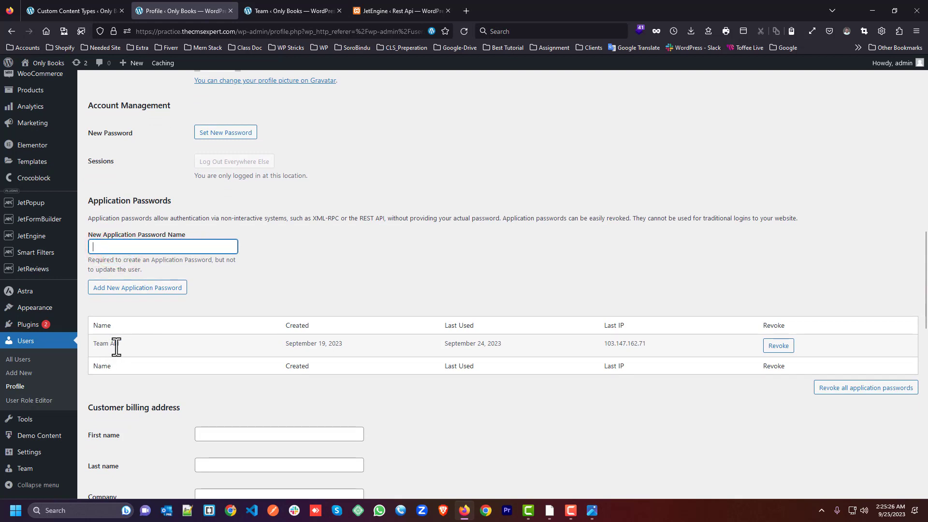
mouse_move(116, 344)
left_click(592, 510)
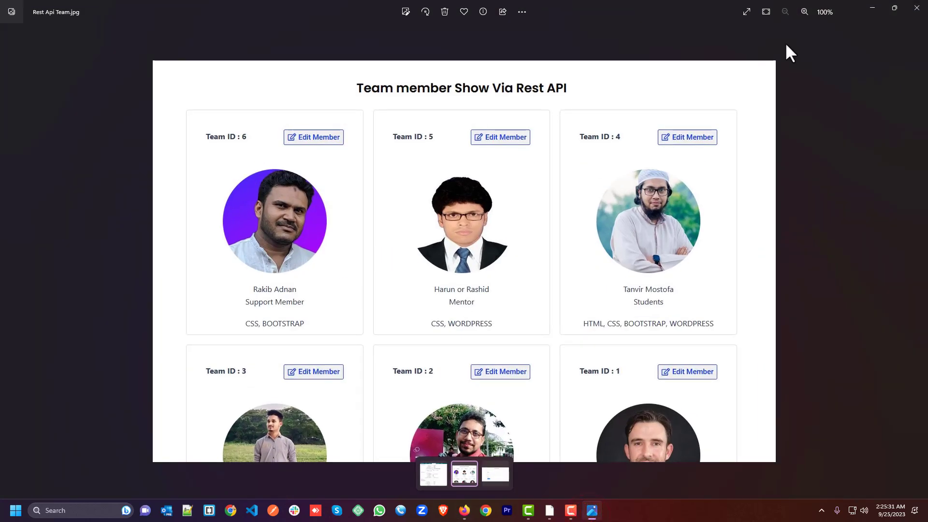
left_click(917, 8)
left_click(125, 247)
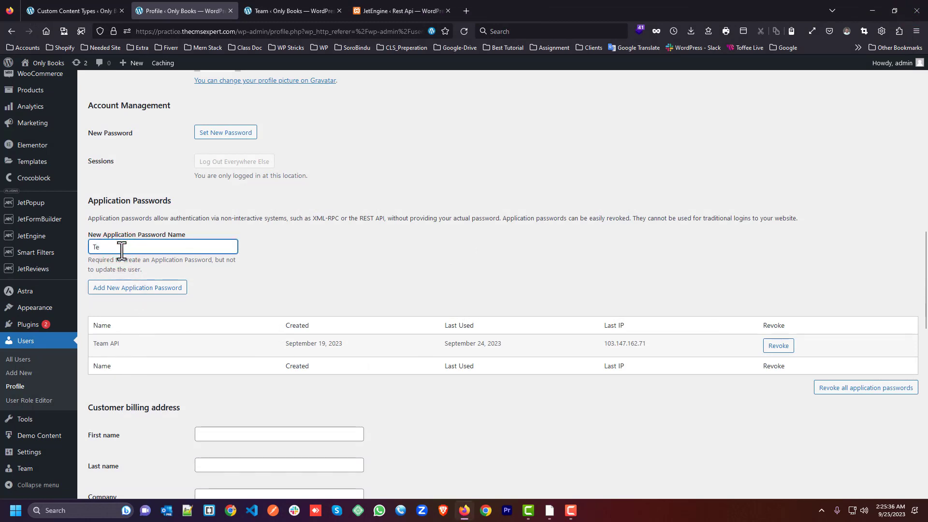
type("Test team")
left_click(154, 289)
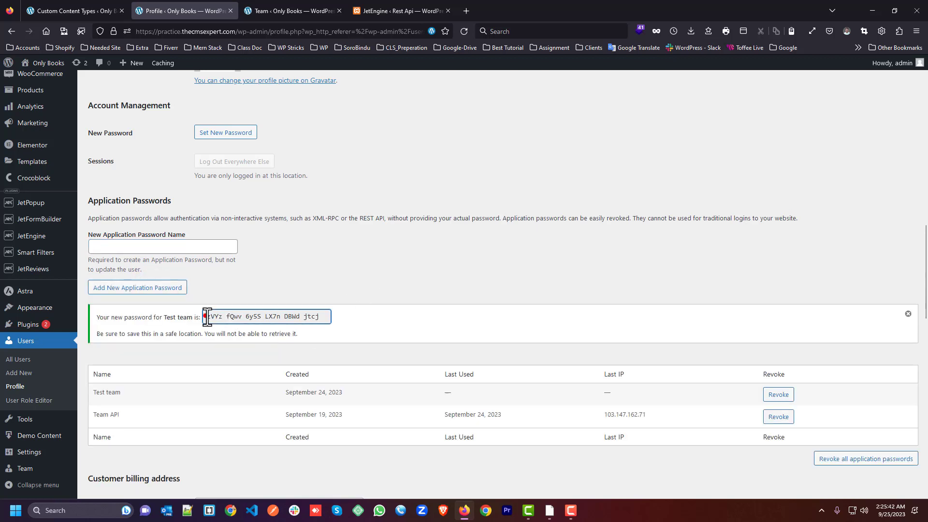
left_click(208, 316)
key("ctrl+c")
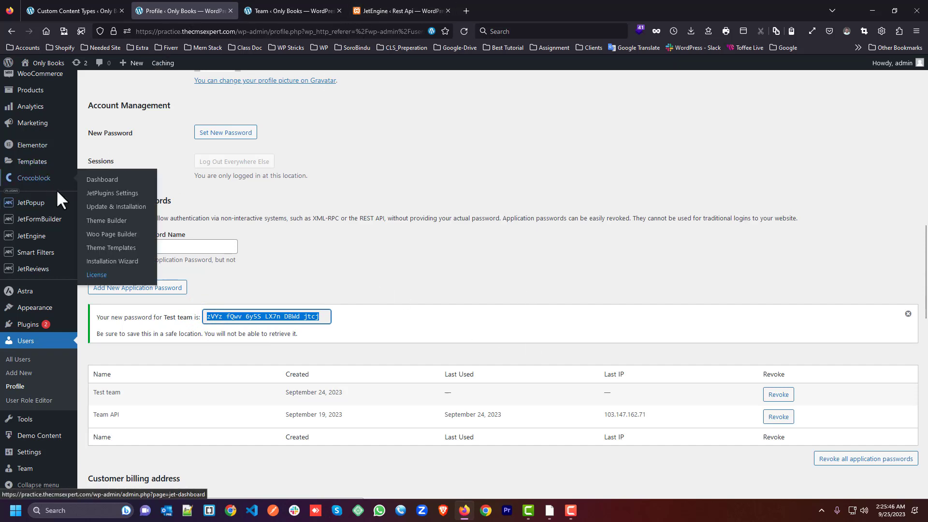
Step: On the Rest Api site, enter the admin username and copied application password as the endpoint's user:password string and send a sample request
left_click(422, 10)
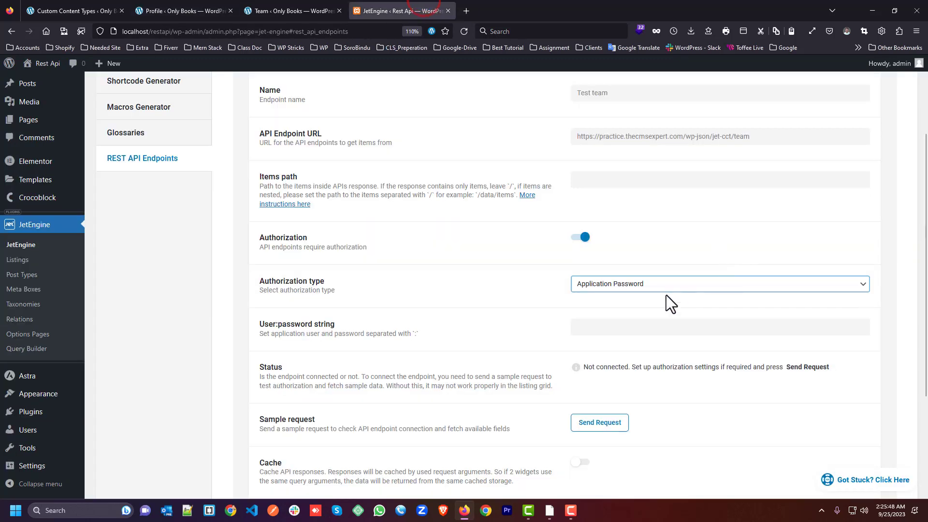
left_click(583, 329)
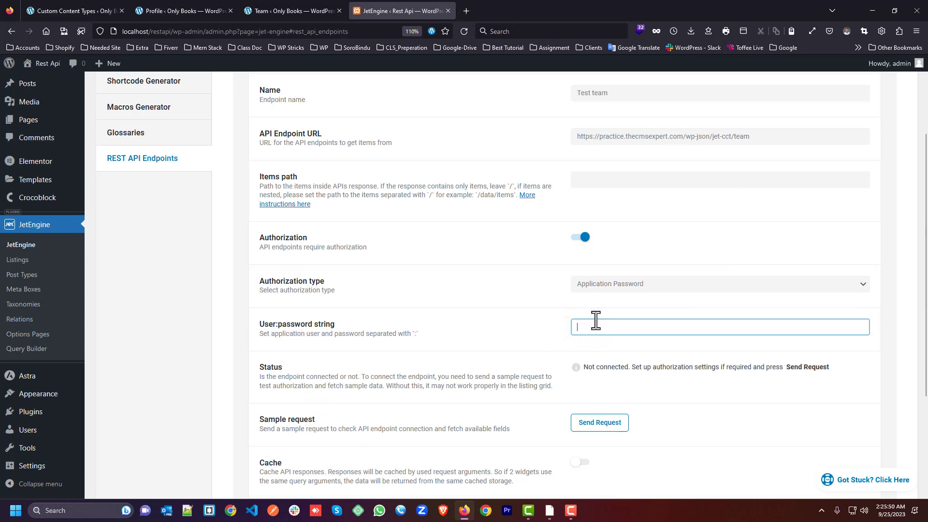
type("admin:")
key("ctrl+v")
left_click(602, 424)
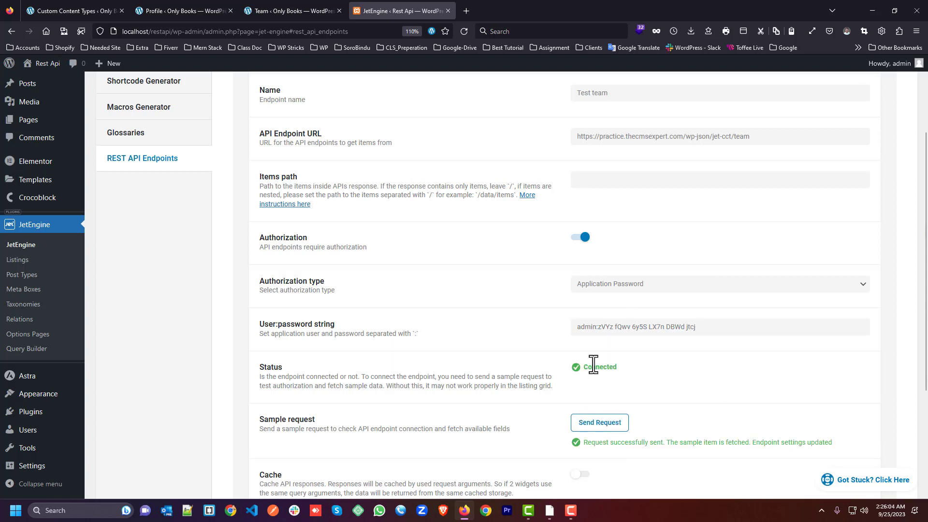
scroll(572, 341, "up", 3)
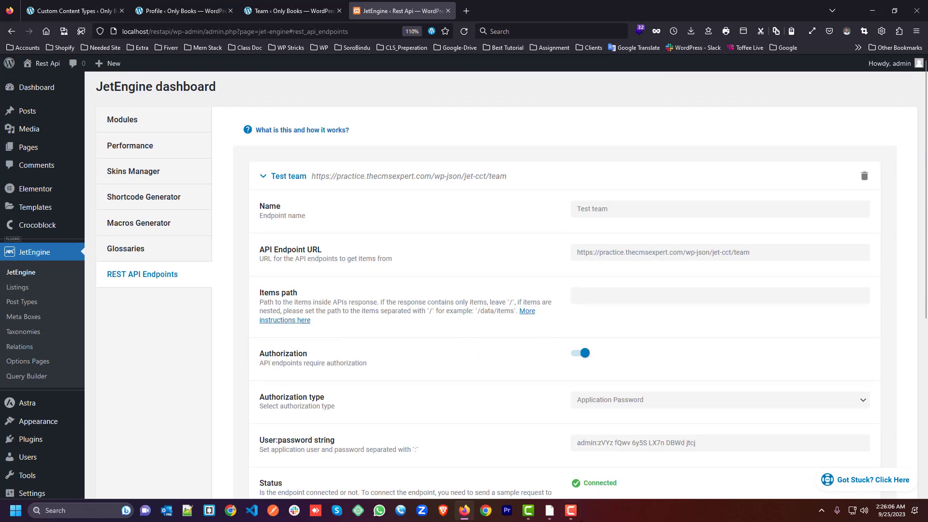
Step: View the Rest Api Team.jpg design on the desktop, then return to the Rest Api site in the browser
left_click(863, 13)
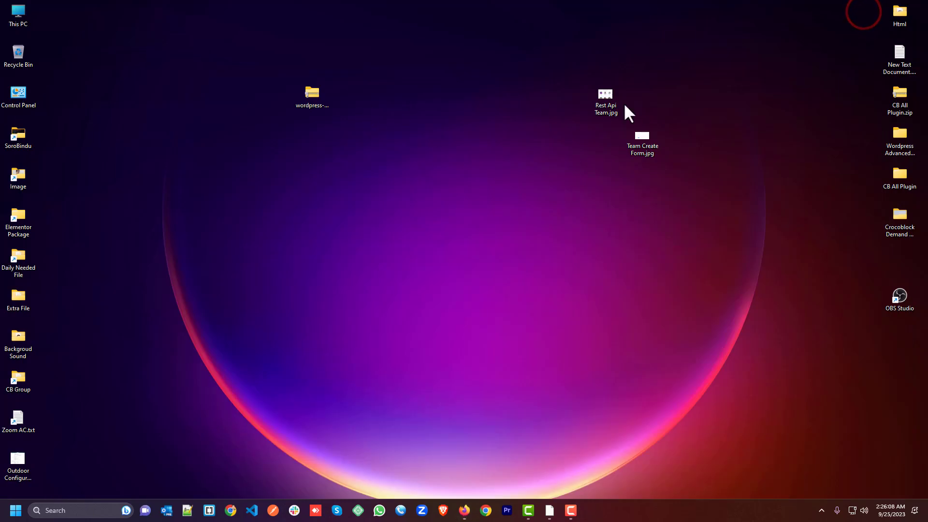
double_click(604, 94)
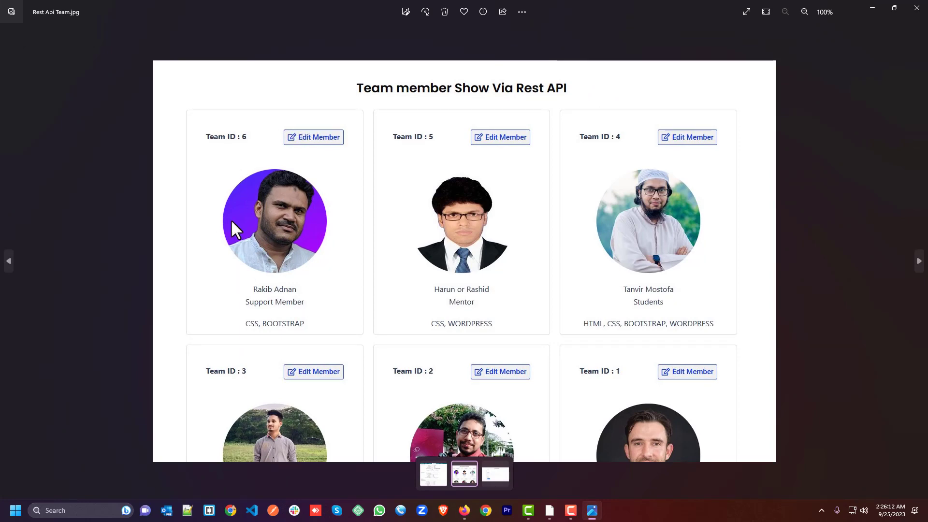
left_click(872, 7)
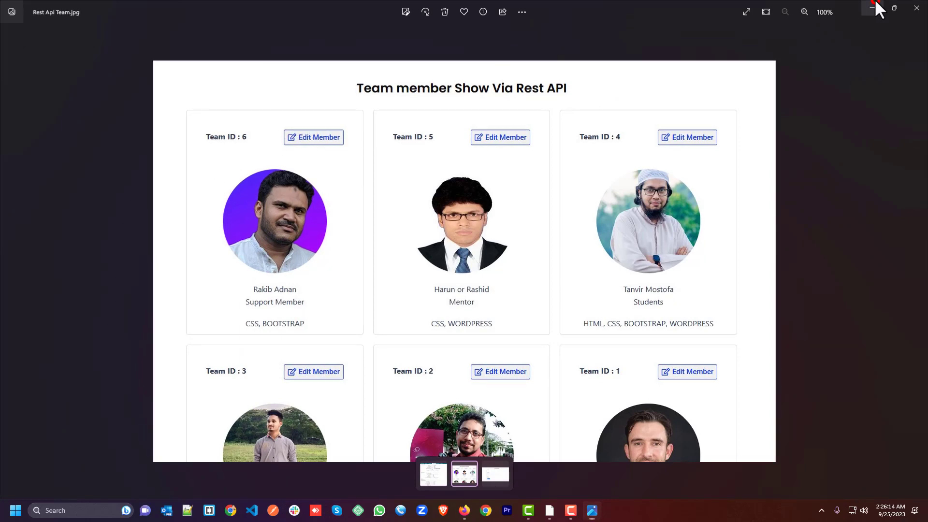
left_click(464, 511)
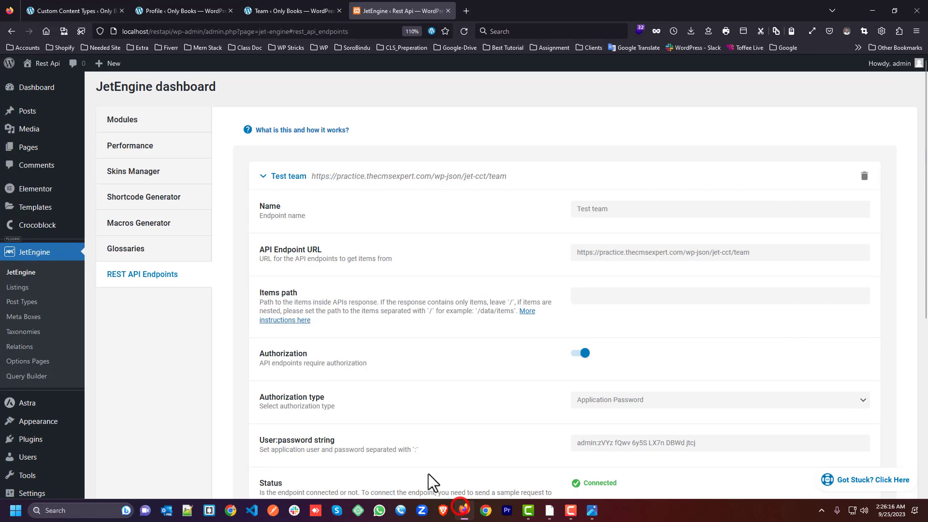
Step: Start a new JetEngine listing item with REST API Endpoint as its source and Test team as its endpoint
left_click(21, 287)
left_click(193, 91)
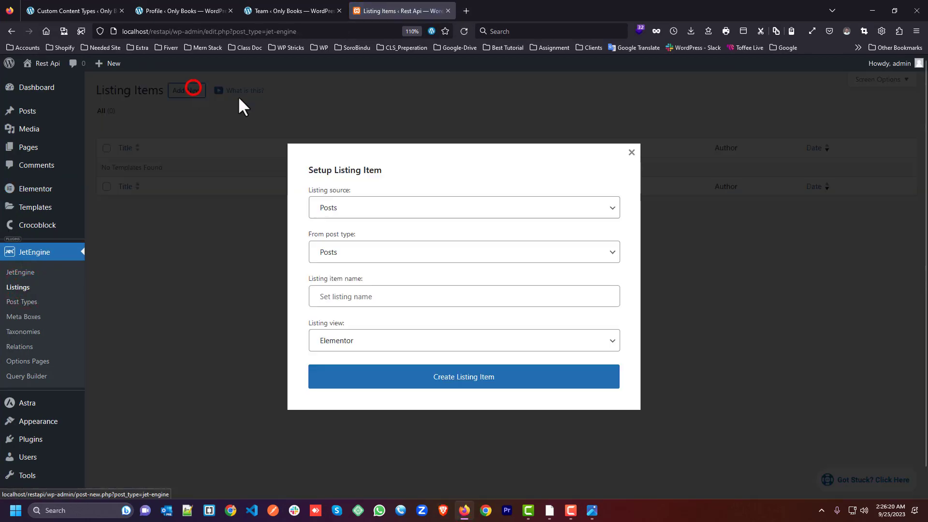
left_click(348, 208)
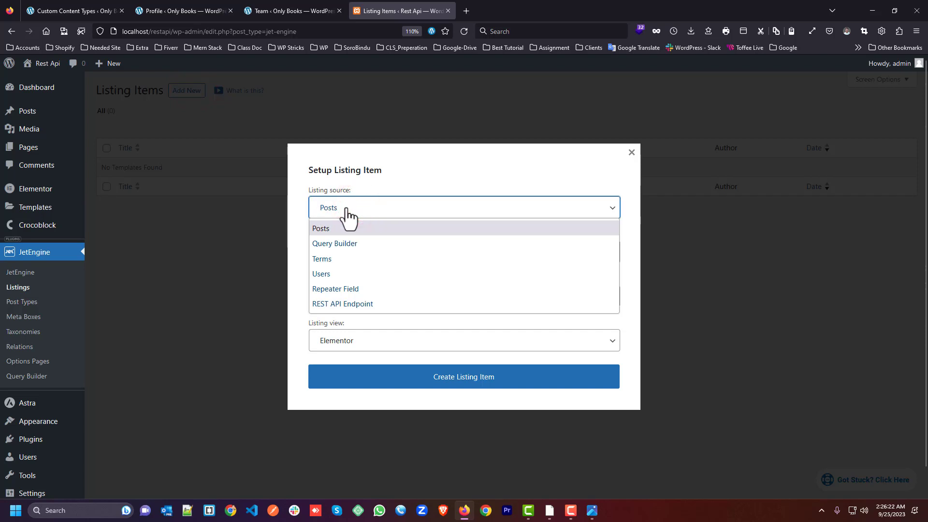
left_click(353, 305)
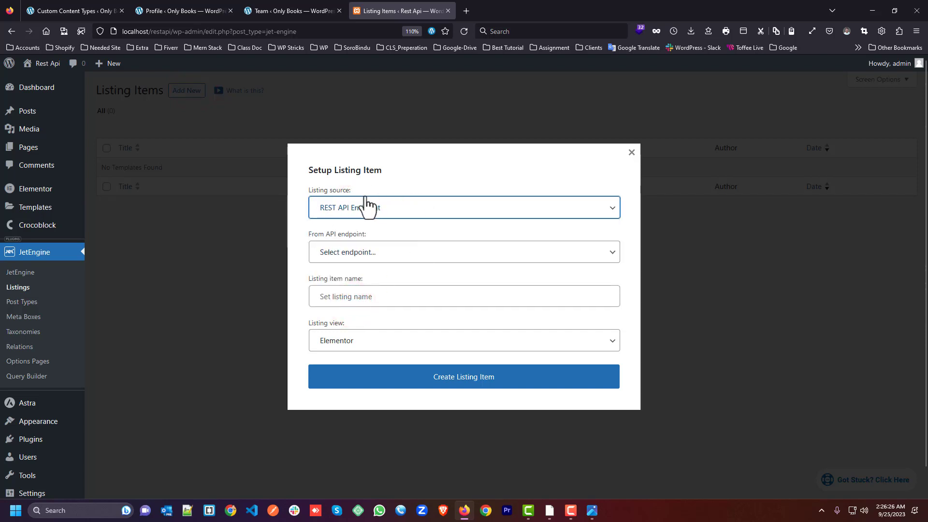
left_click(357, 252)
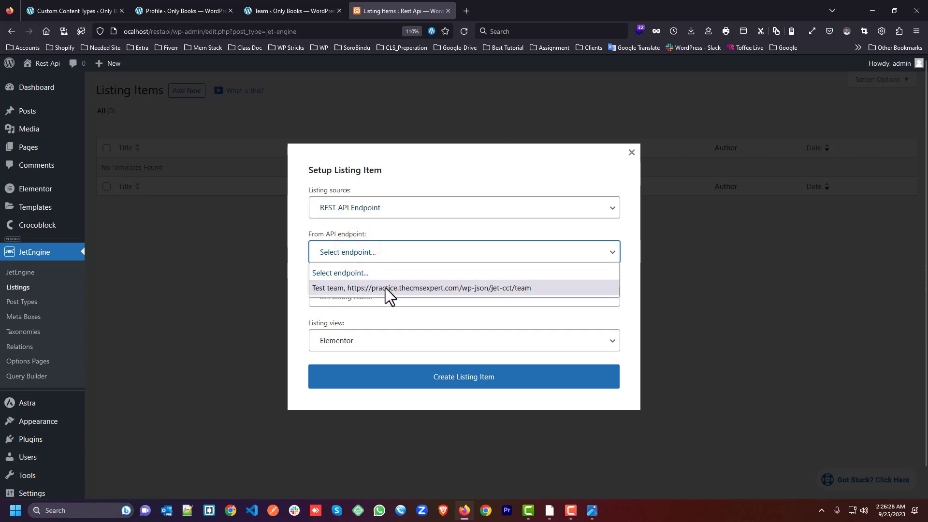
left_click(372, 287)
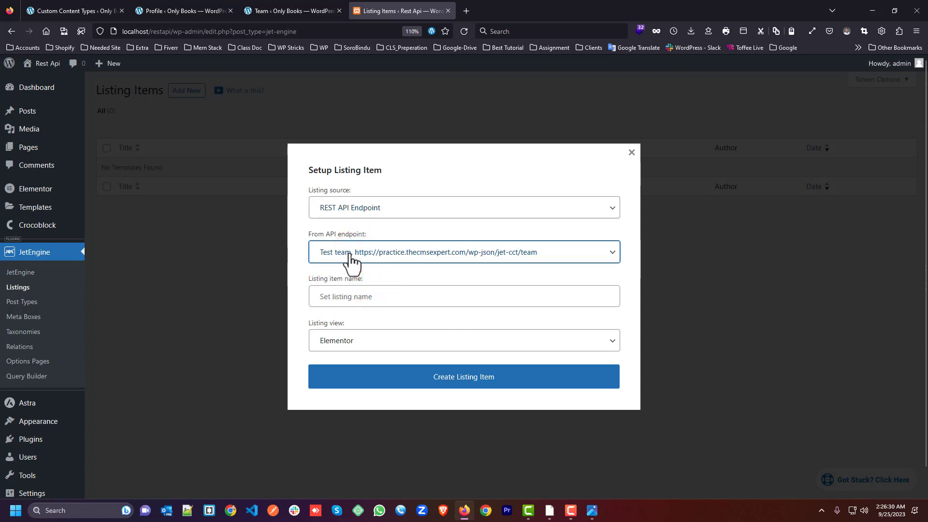
Step: Name the listing item Team member API Listing and create it with the Elementor view
left_click(347, 298)
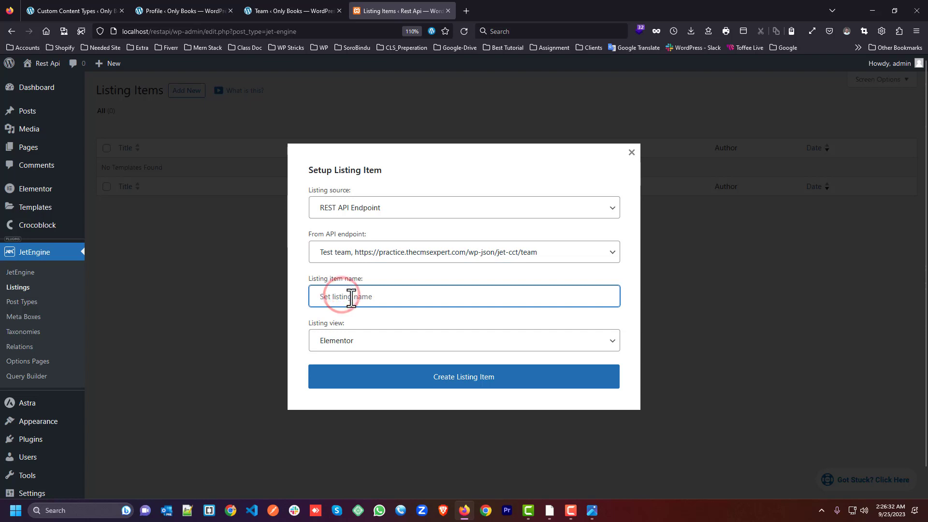
left_click(349, 297)
left_click(351, 297)
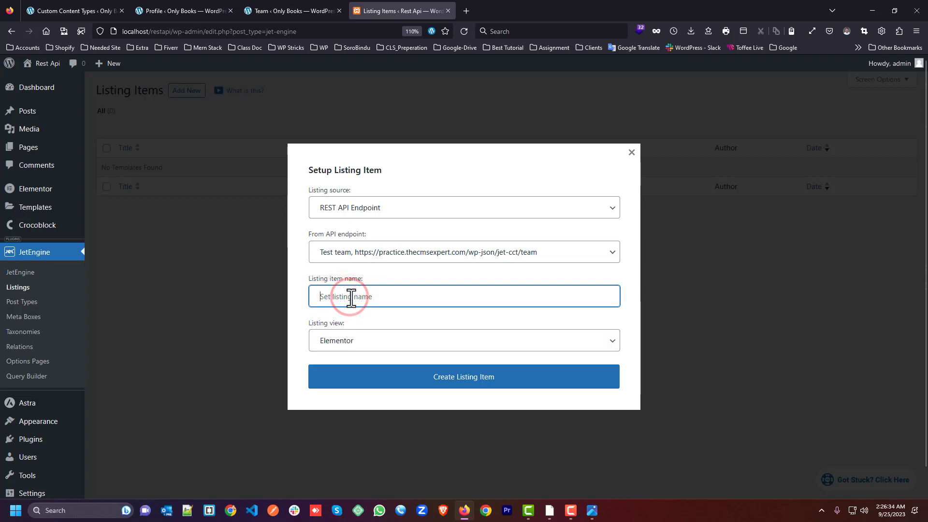
type("r")
key("BackSpace")
key("Escape")
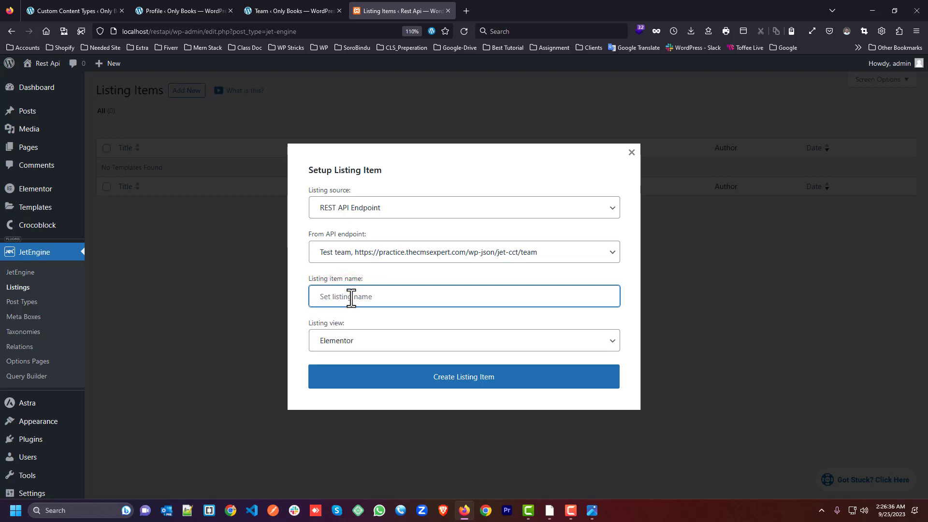
type("Team ")
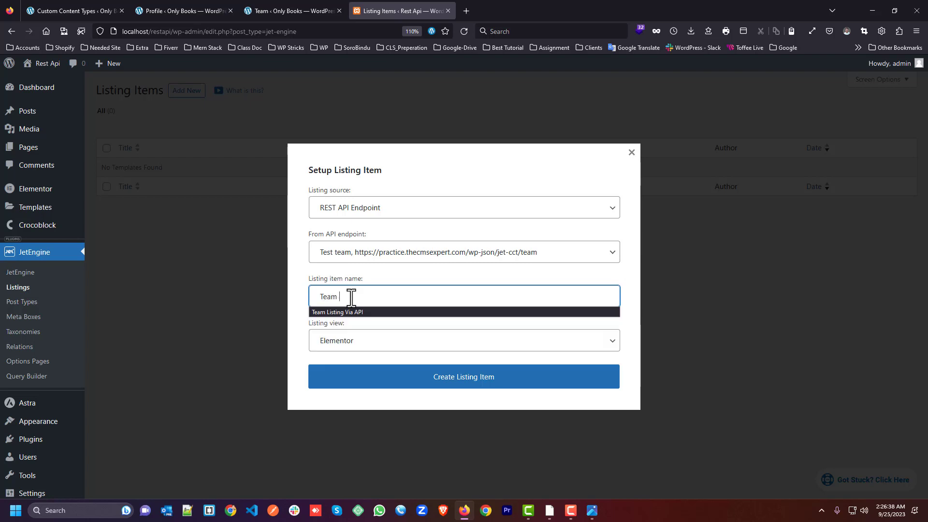
type("member API Listing")
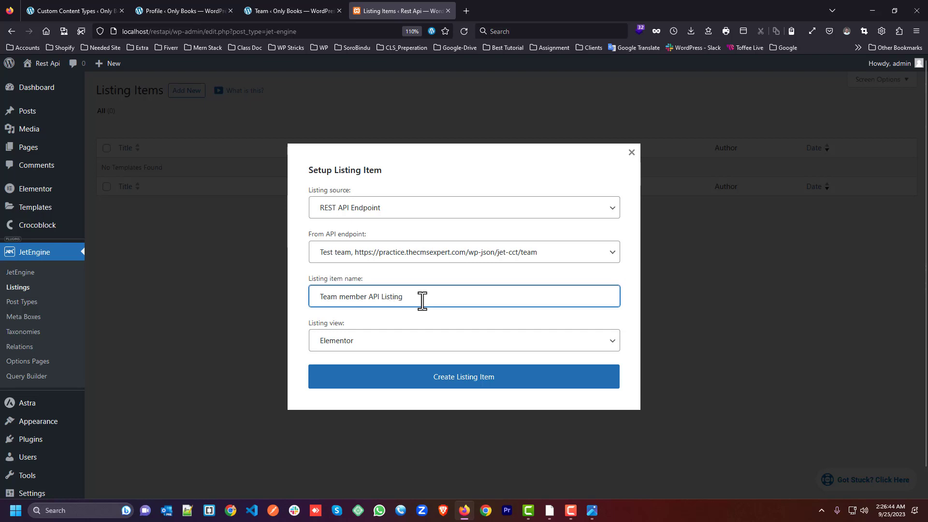
left_click(471, 379)
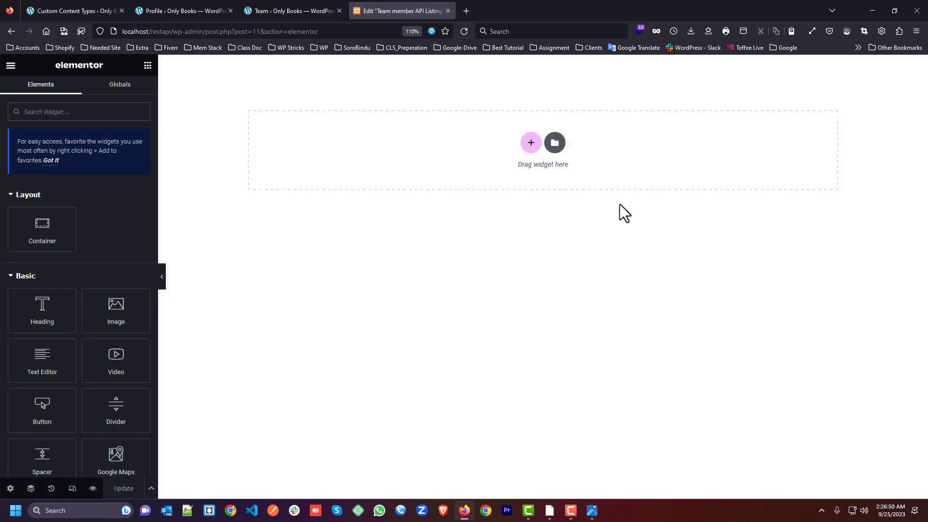
Step: Add a single-column container with vertical direction to the empty listing template
left_click(531, 143)
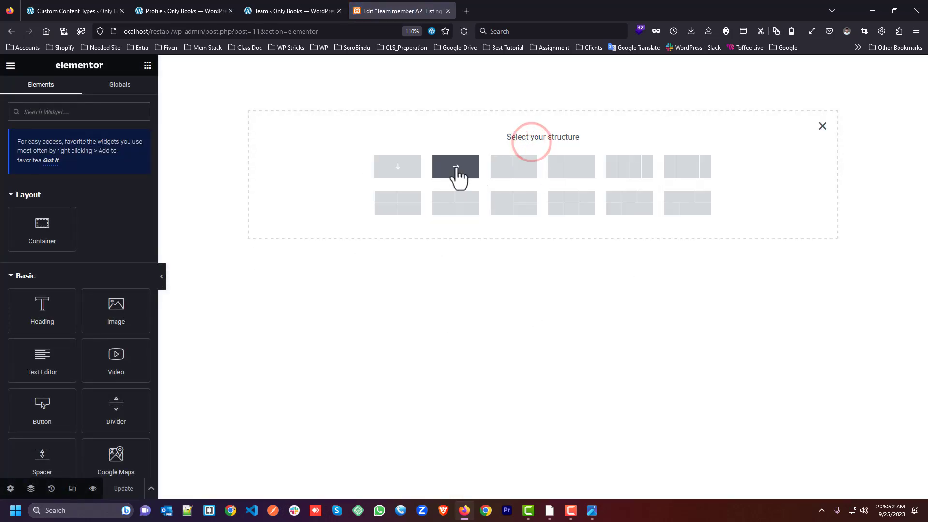
left_click(401, 170)
left_click(543, 86)
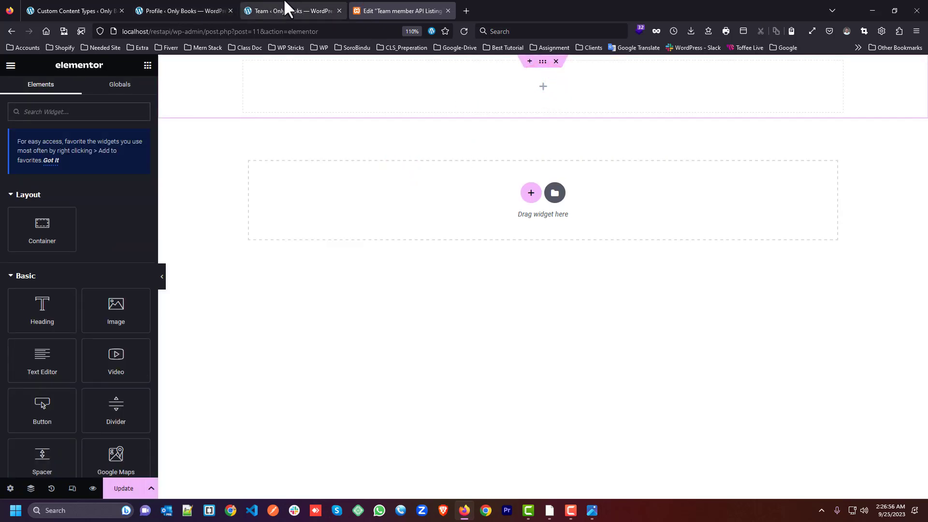
Step: Check the card layout in the Rest Api Team.jpg design, especially the team ID line
left_click(592, 511)
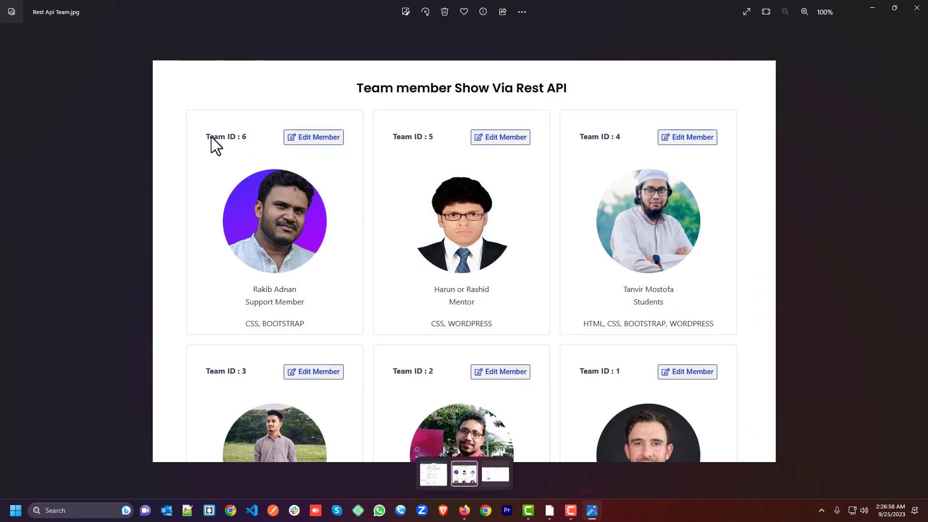
left_click(209, 136)
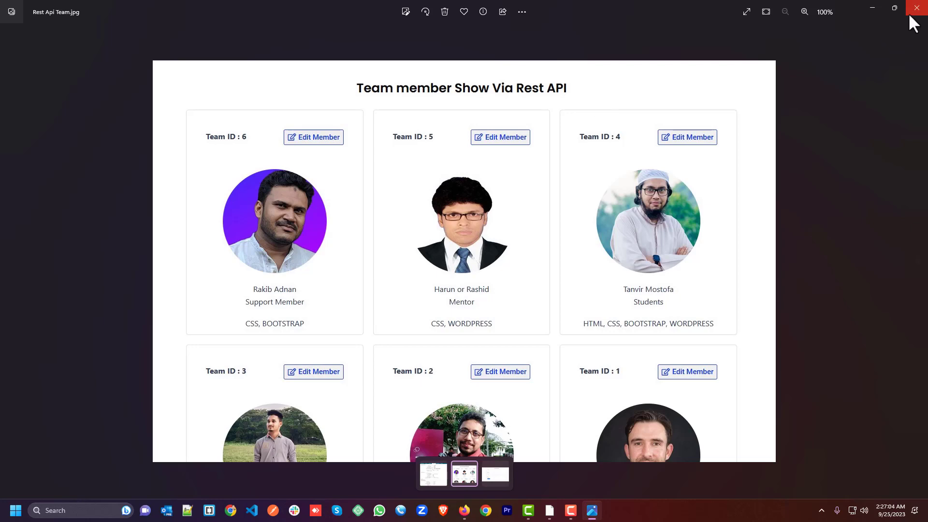
left_click(872, 7)
Step: Examine the {_ID} parameter in the Team content type's endpoint URLs on the Only Books site, then return to the listing template
left_click(100, 10)
scroll(402, 213, "down", 5)
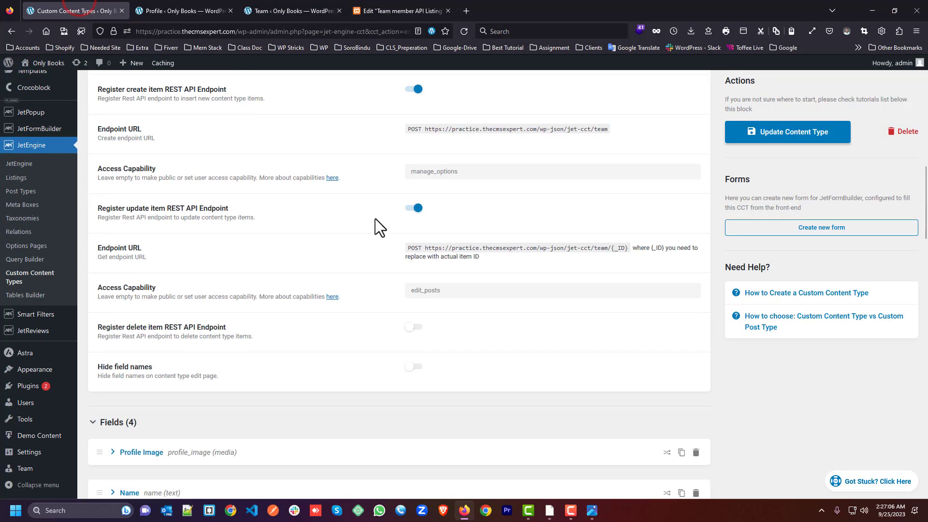
scroll(617, 183, "up", 3)
double_click(615, 198)
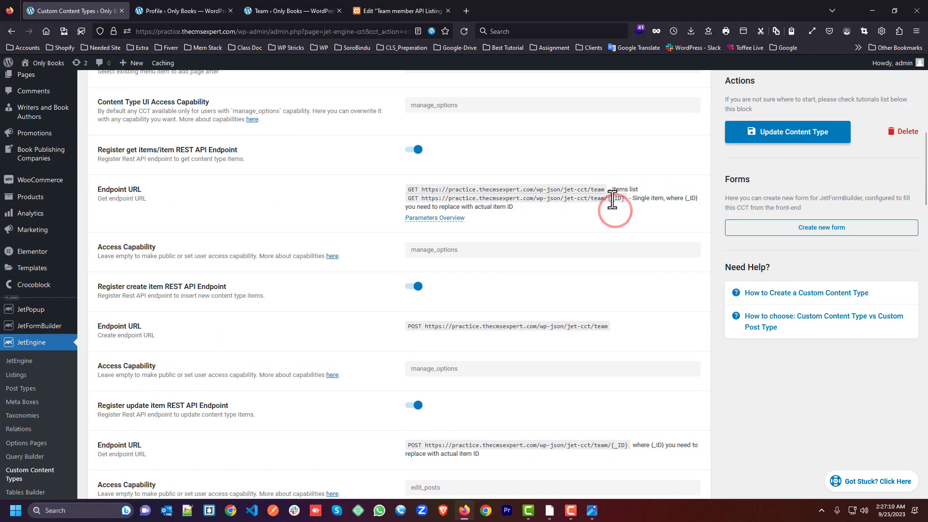
left_click_drag(607, 198, 626, 200)
left_click(390, 9)
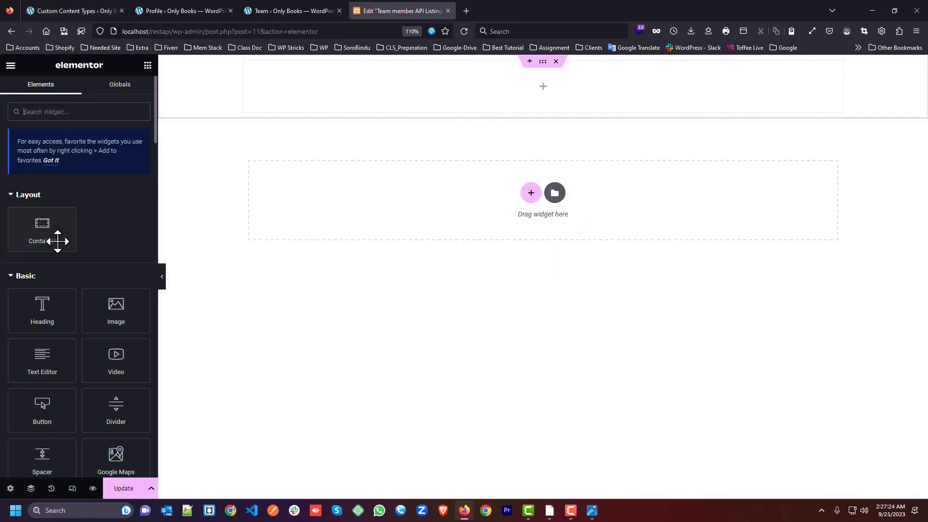
Step: Nest a new container inside the outer container and place another container inside the nested one
left_click_drag(53, 238, 577, 89)
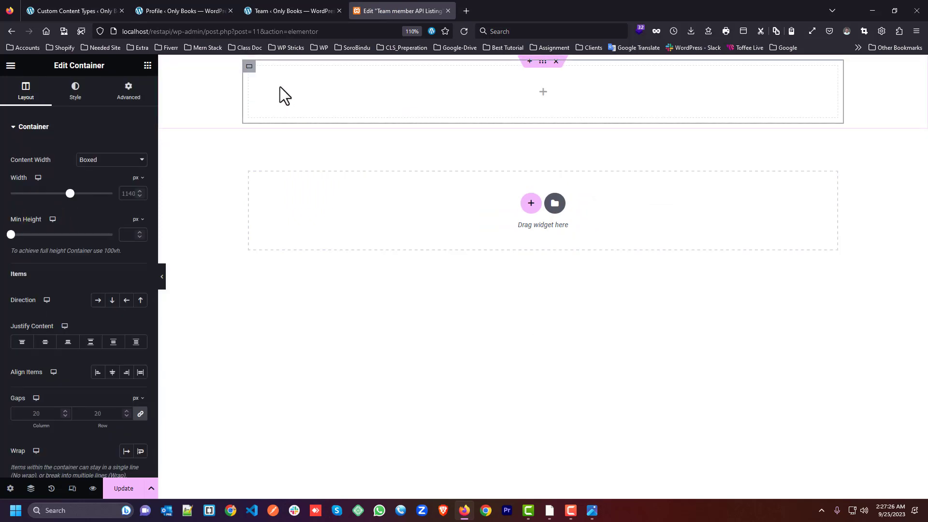
left_click(147, 66)
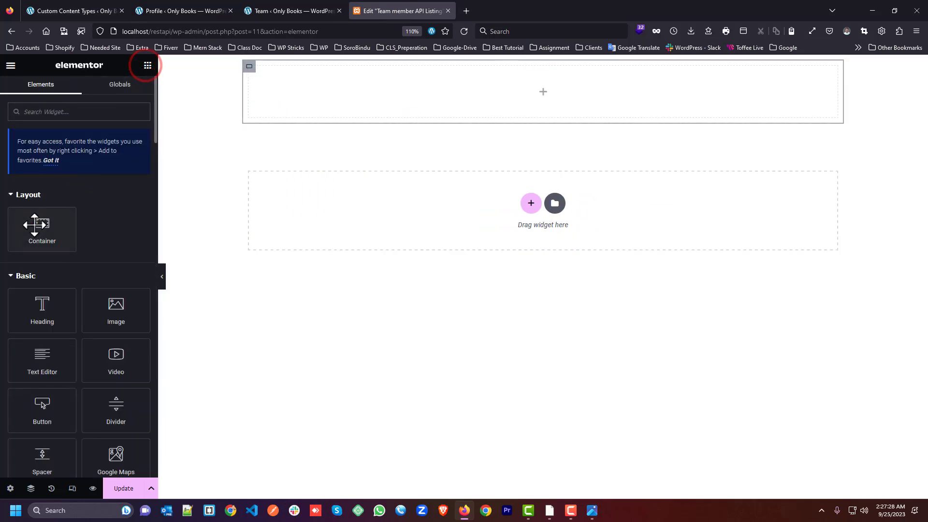
left_click_drag(35, 222, 428, 83)
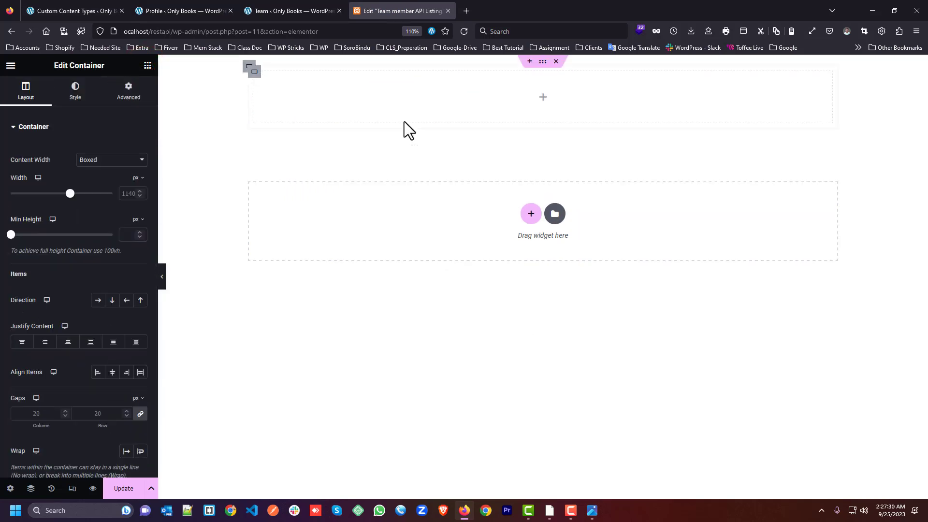
Step: Duplicate the innermost container and move the copy inside the original
right_click(257, 72)
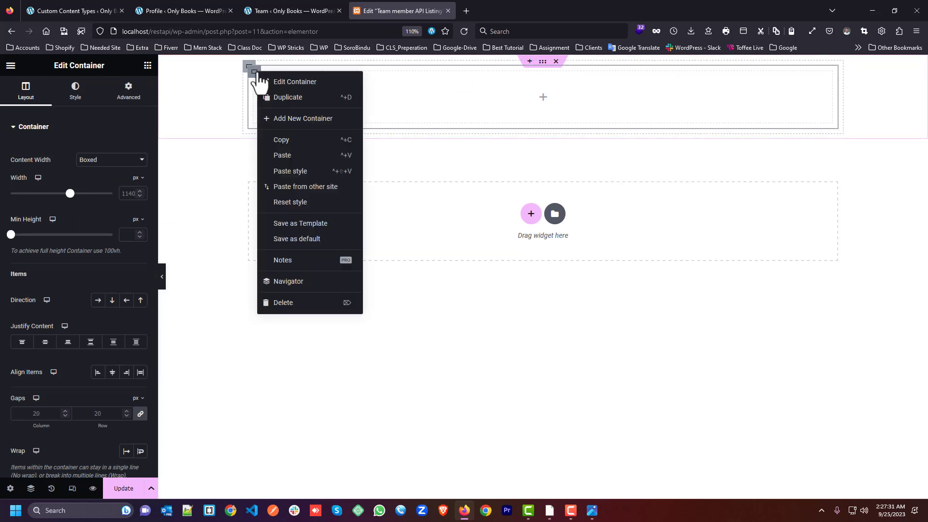
left_click(286, 97)
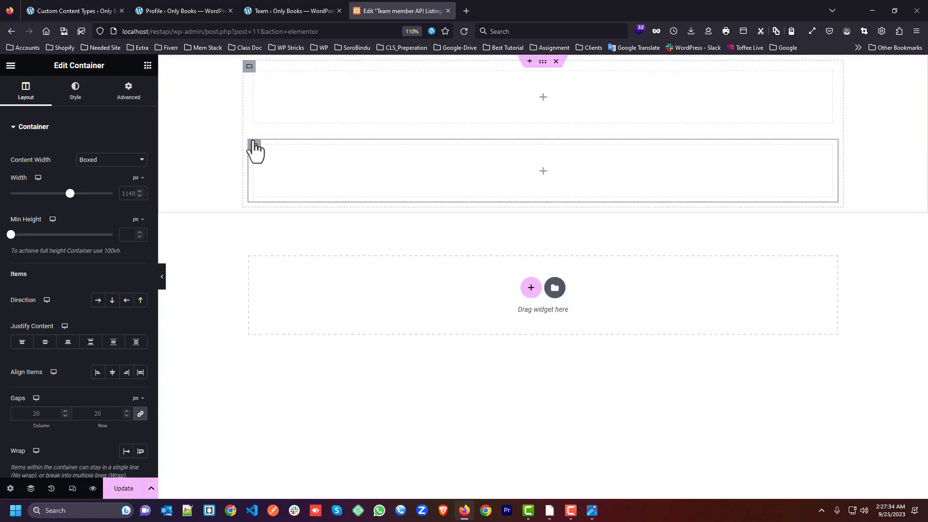
left_click_drag(253, 147, 285, 97)
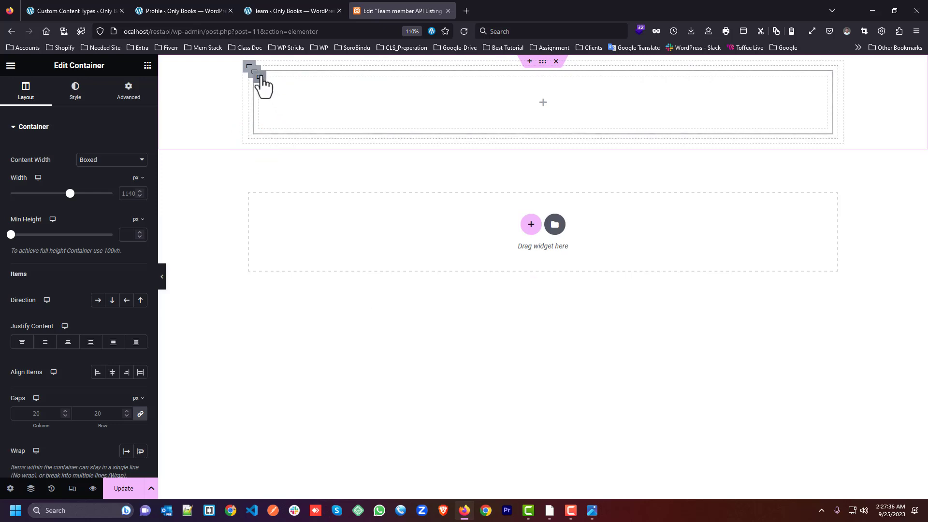
Step: Duplicate the innermost container and set the parent container's direction to a horizontal row
right_click(256, 75)
left_click(297, 99)
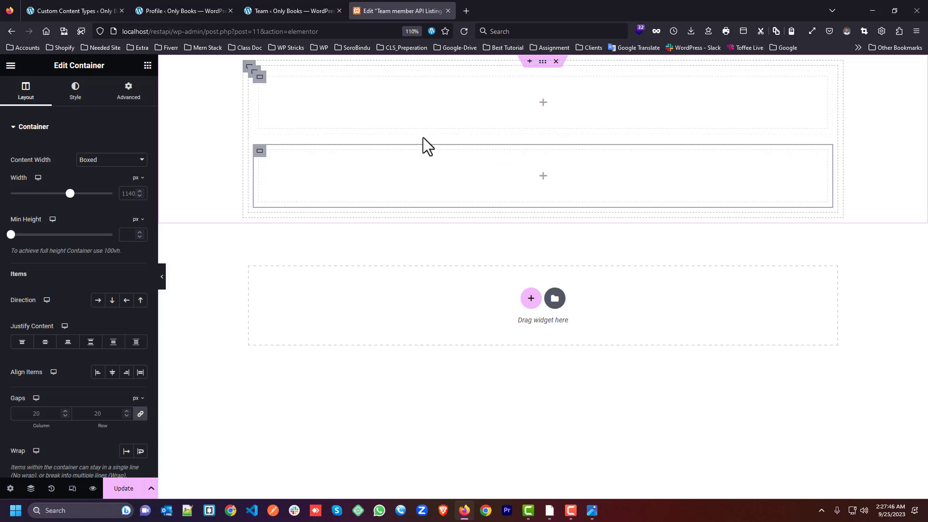
left_click(254, 72)
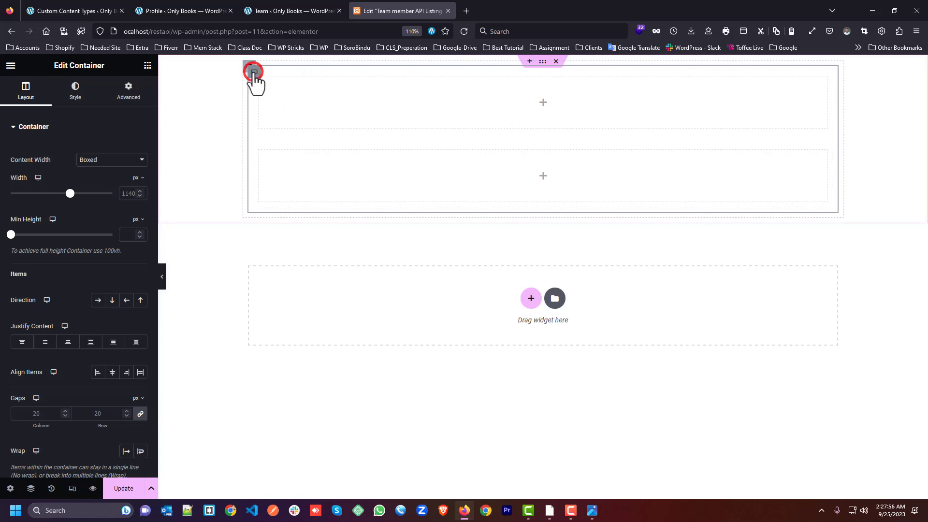
left_click(97, 300)
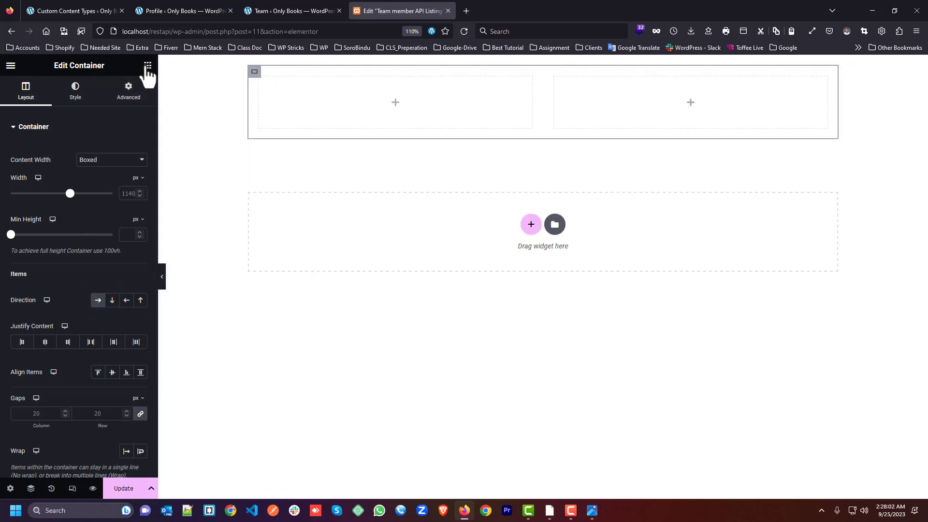
Step: Find the Dynamic Field widget and place it in the first of the two inner containers
left_click(147, 65)
left_click(52, 112)
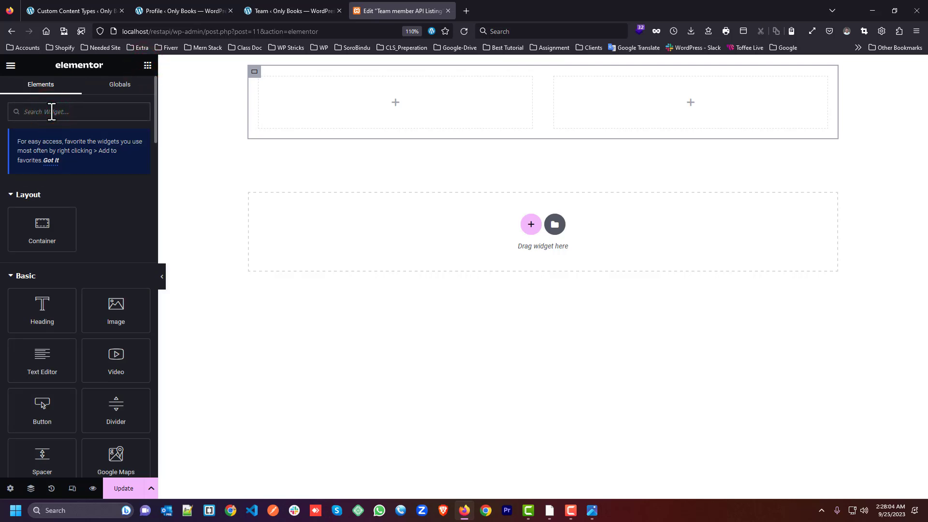
type("di")
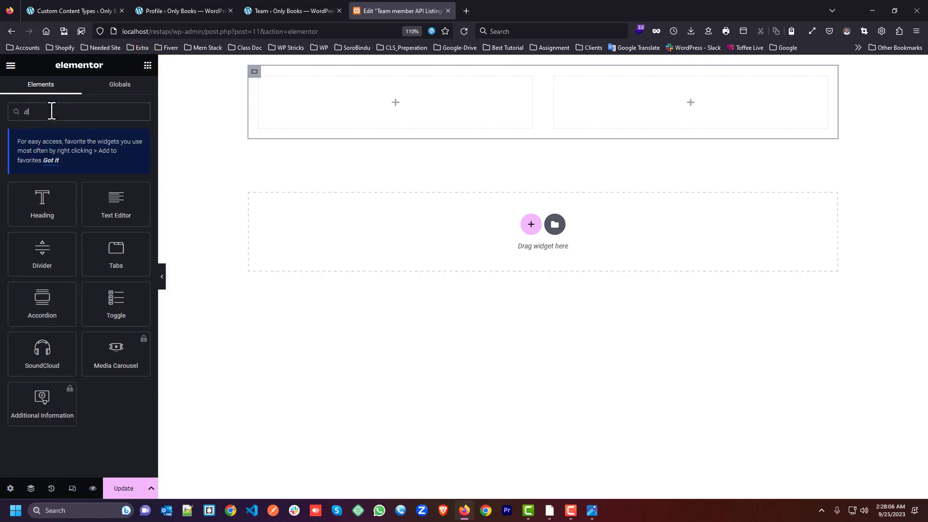
key("BackSpace")
key("BackSpace")
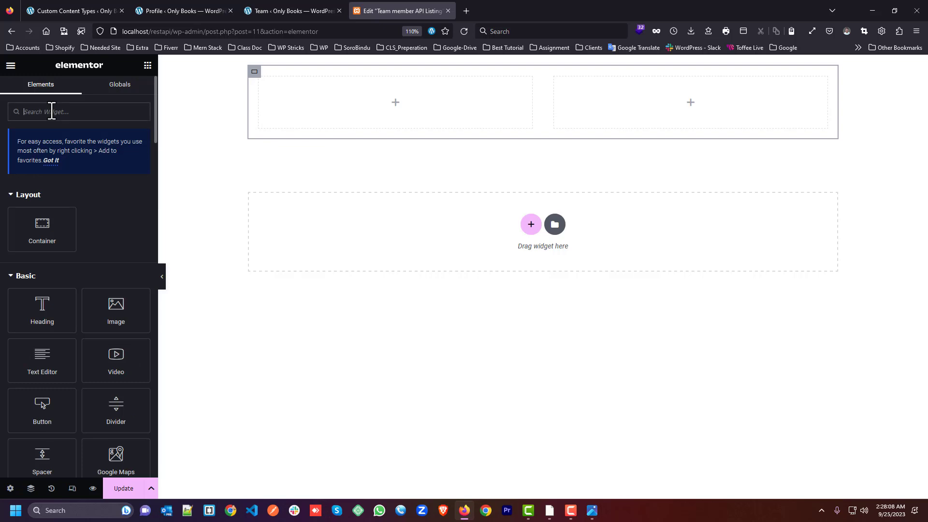
type("dyn")
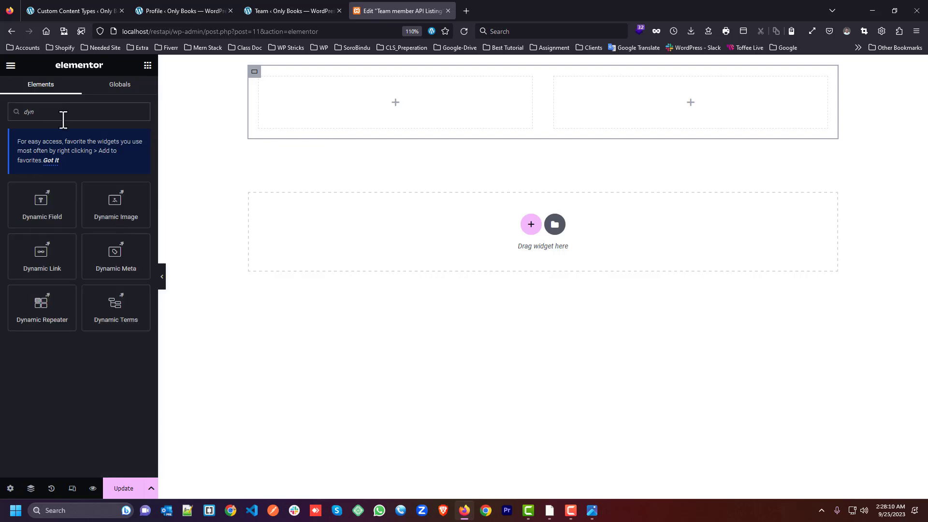
left_click_drag(58, 213, 415, 112)
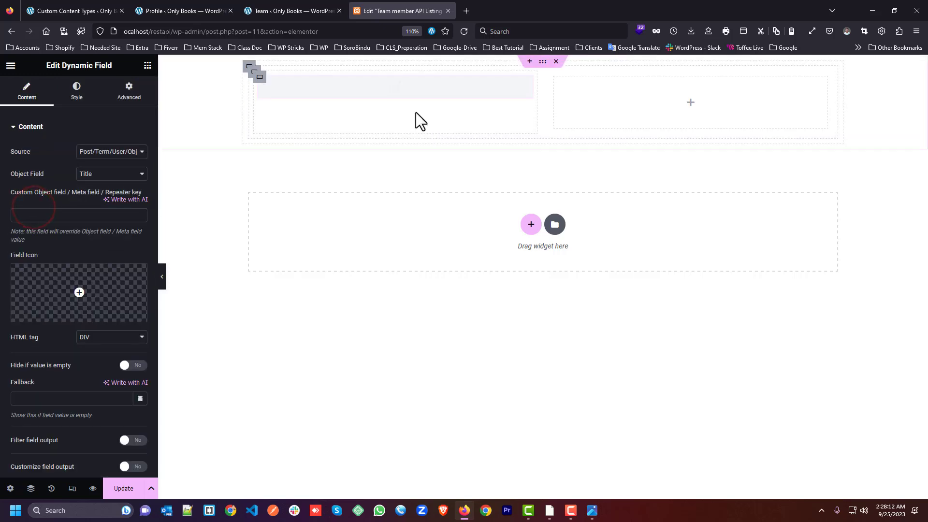
Step: Set the dynamic field's Object Field to _ID from the REST API: Test team group
left_click(110, 152)
left_click(109, 152)
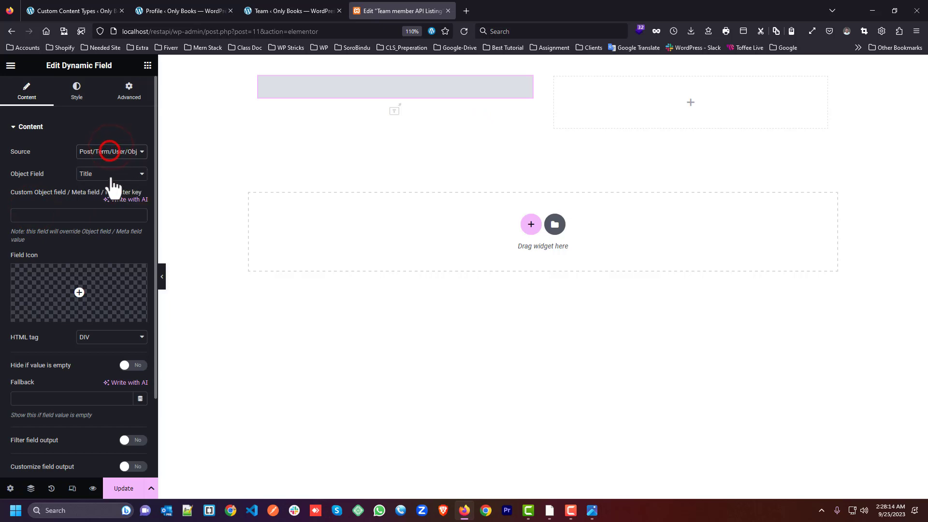
left_click(111, 174)
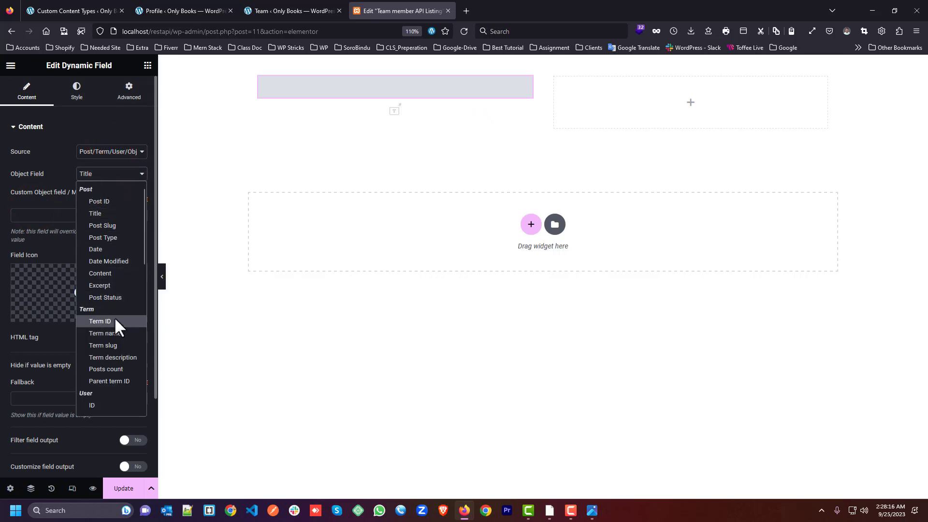
scroll(120, 317, "down", 8)
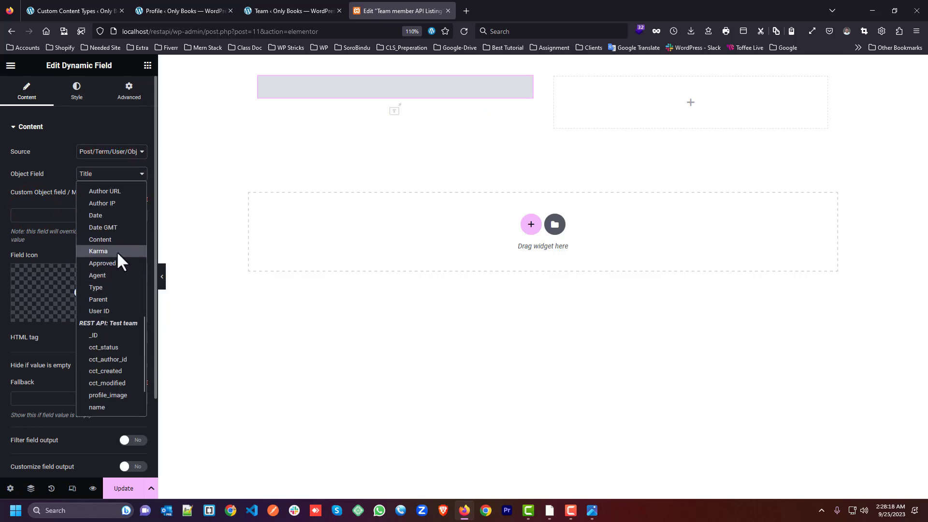
left_click(103, 333)
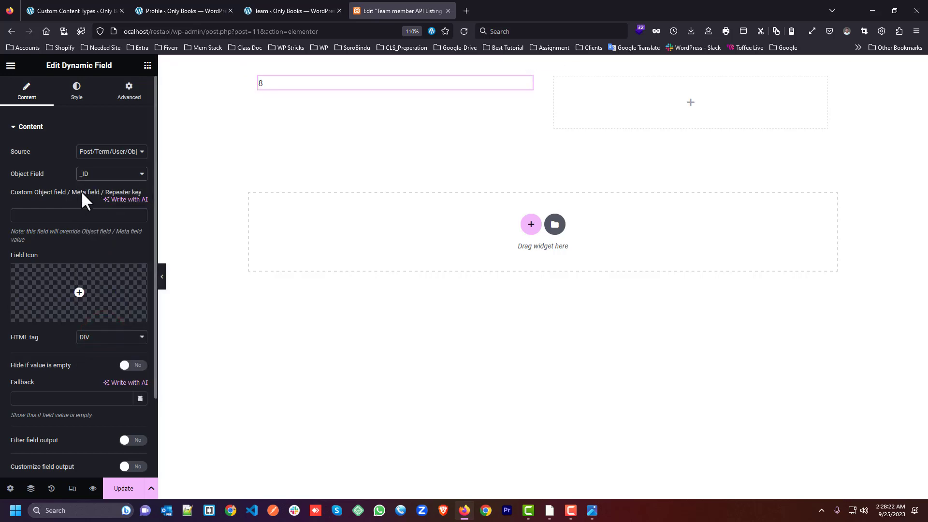
Step: Enable customized output for the dynamic field and set its format to "Team ID: %s"
scroll(109, 169, "down", 3)
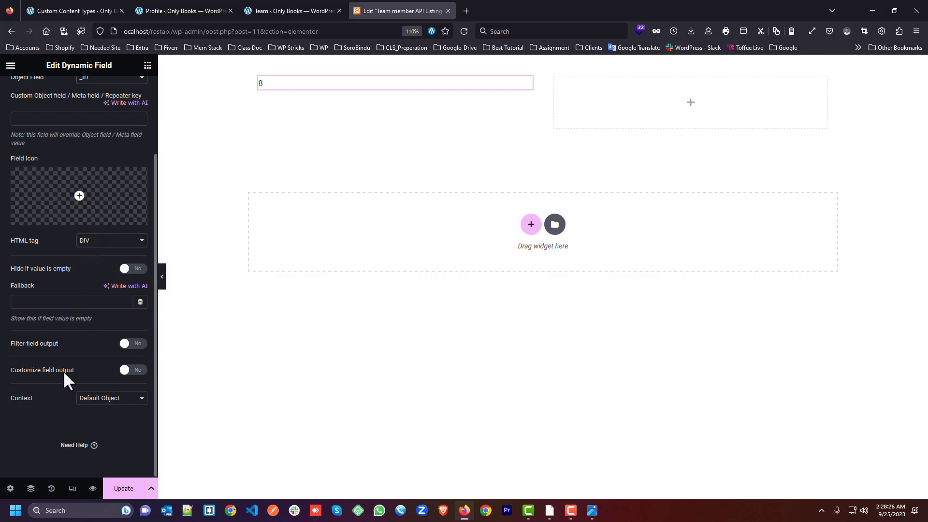
scroll(56, 311, "up", 3)
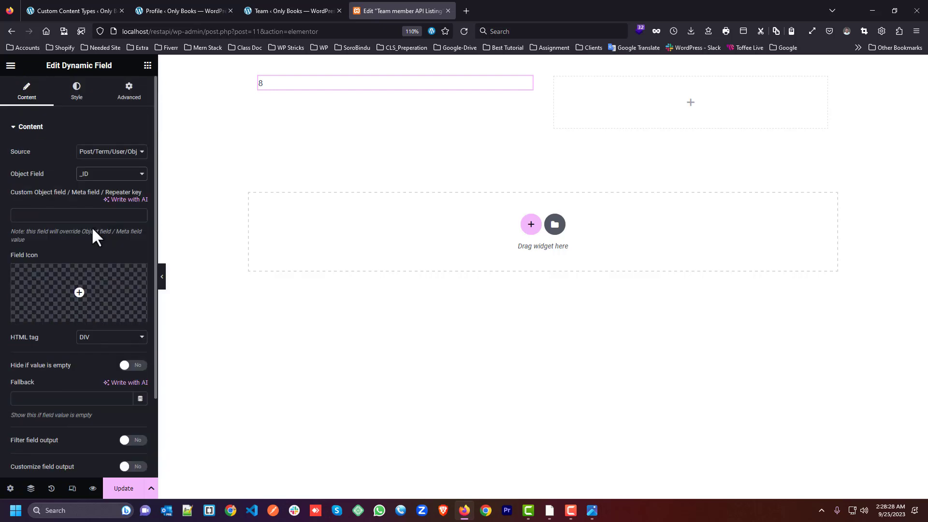
scroll(91, 226, "down", 3)
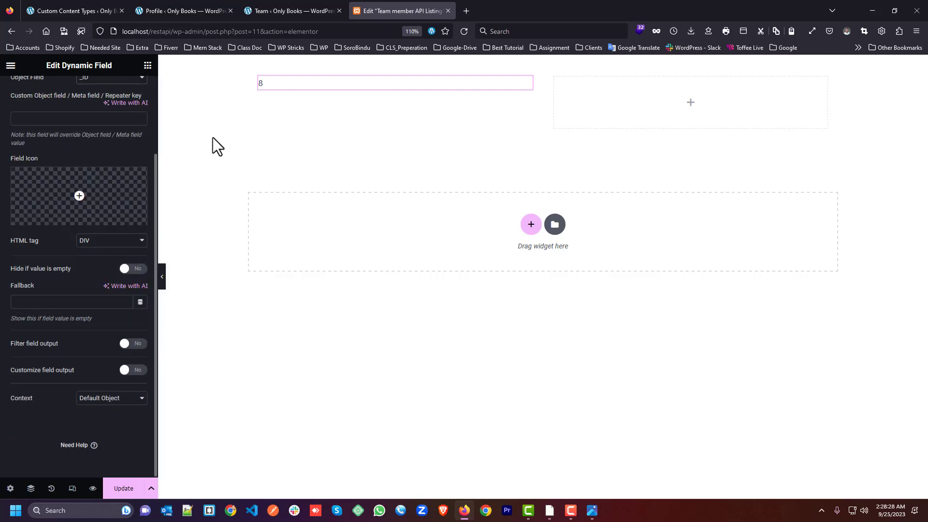
left_click(132, 369)
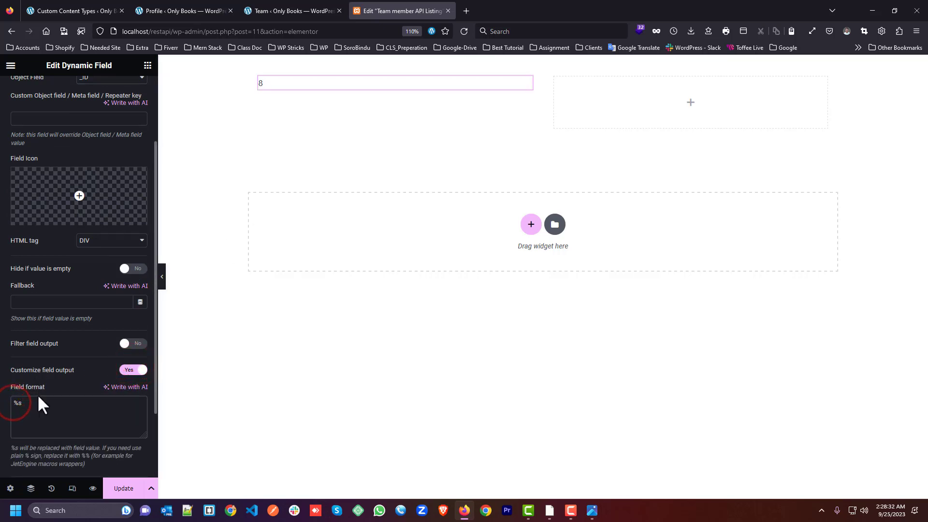
type("Team ID")
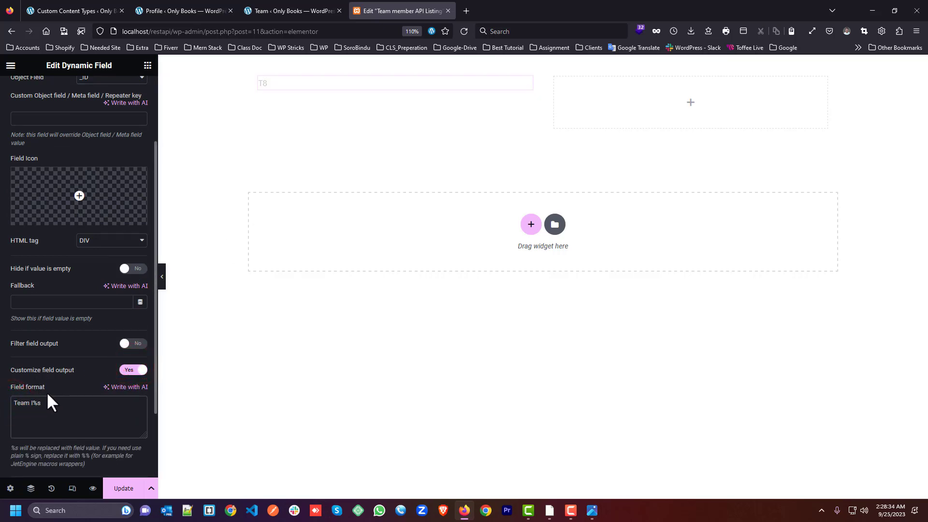
type(":")
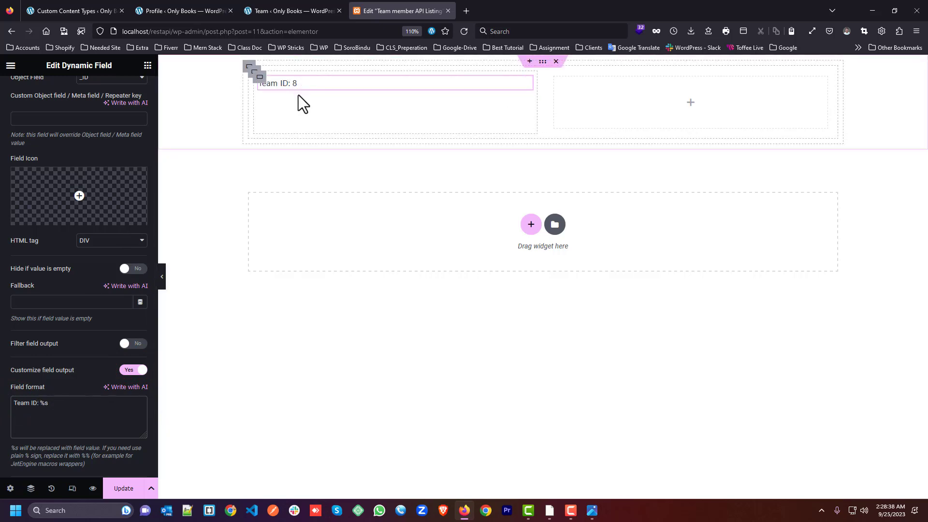
Step: Add a Button widget to the empty second inner container
left_click(689, 110)
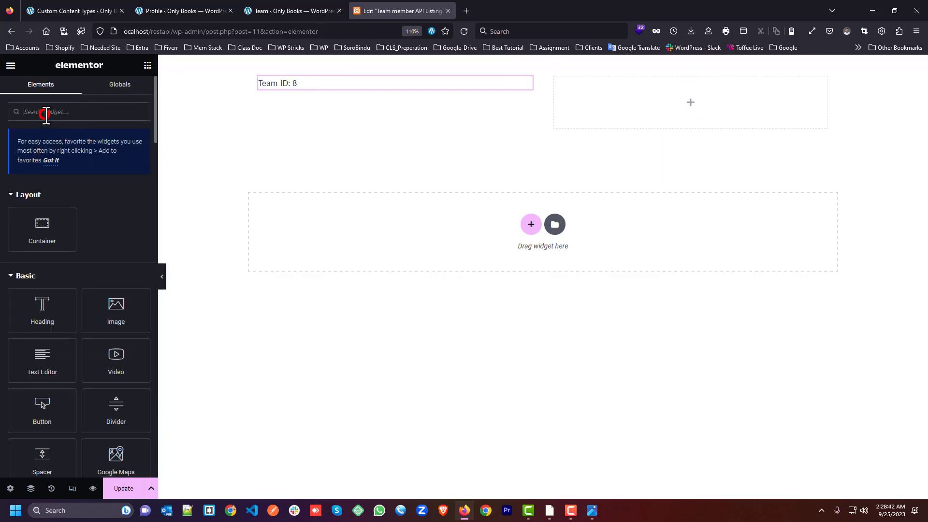
type("butt")
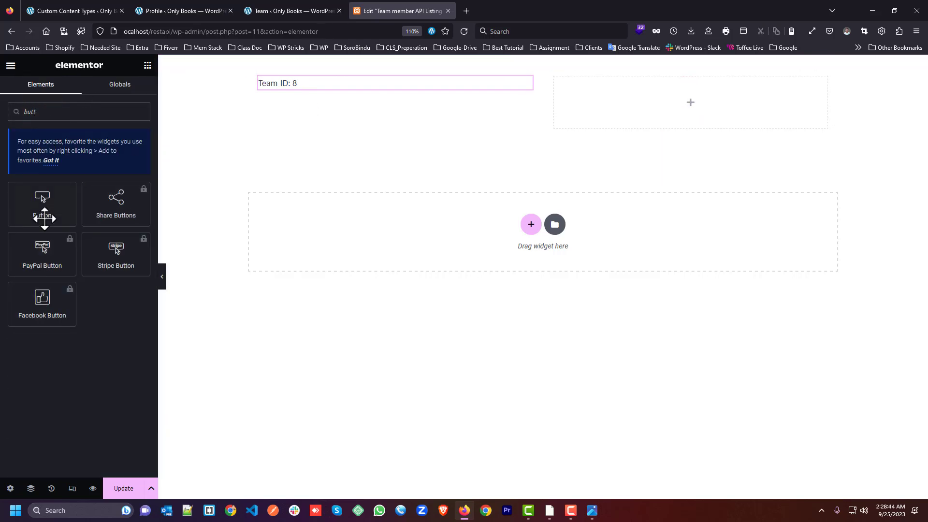
left_click_drag(45, 218, 740, 107)
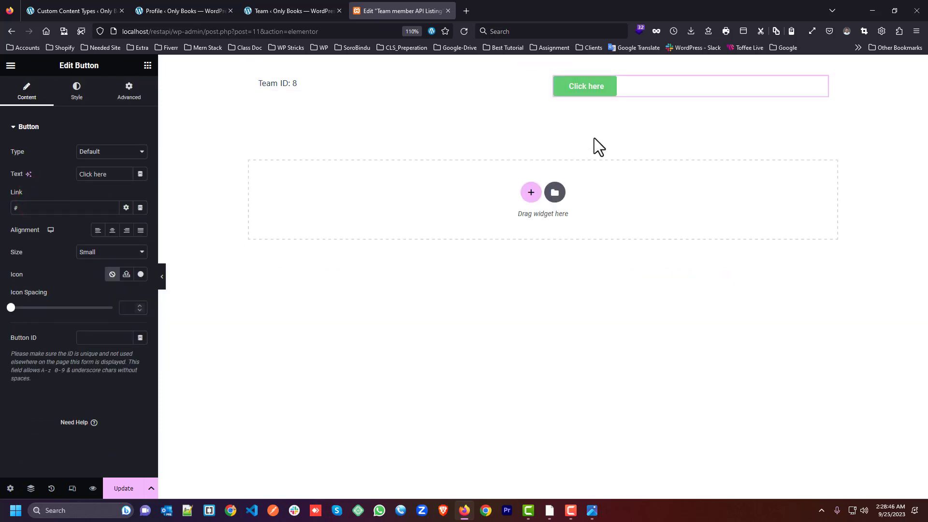
Step: Check the Rest Api Team.jpg reference design and set the button's text to "Edit Team Data"
left_click(592, 510)
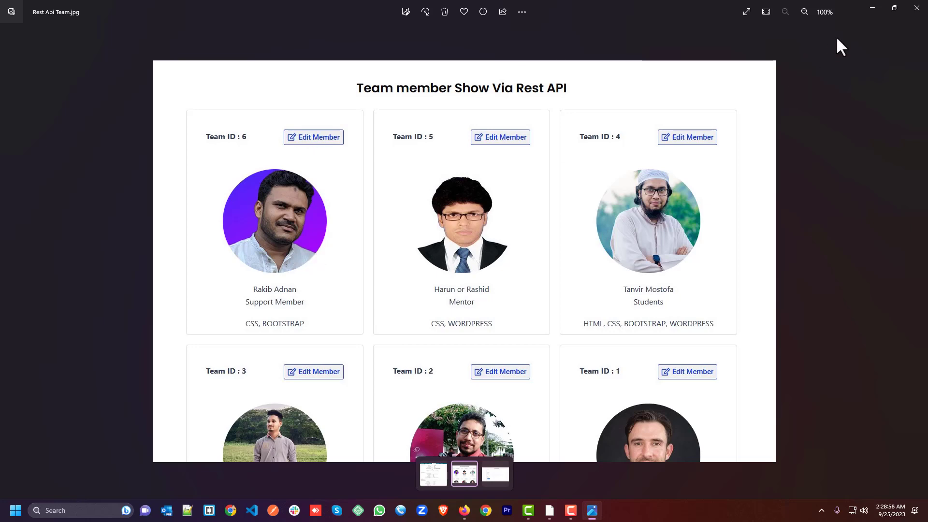
left_click(870, 8)
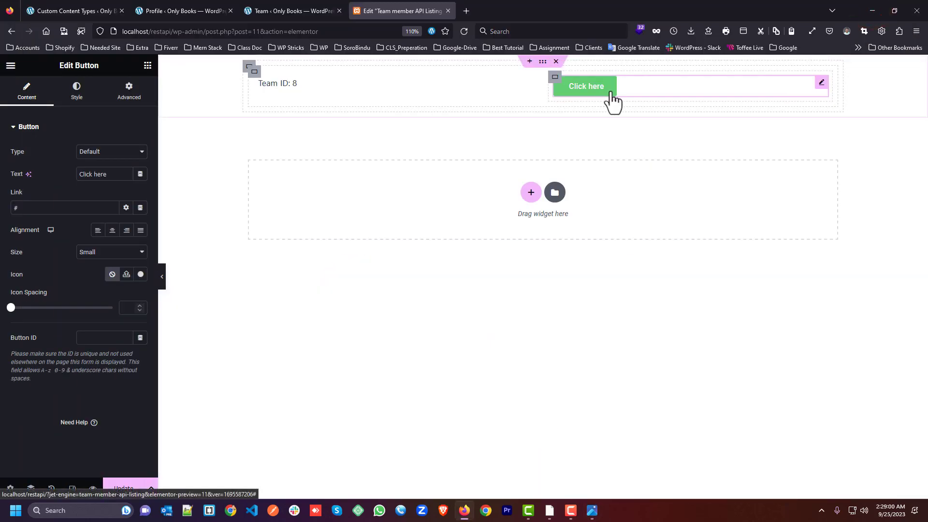
triple_click(116, 175)
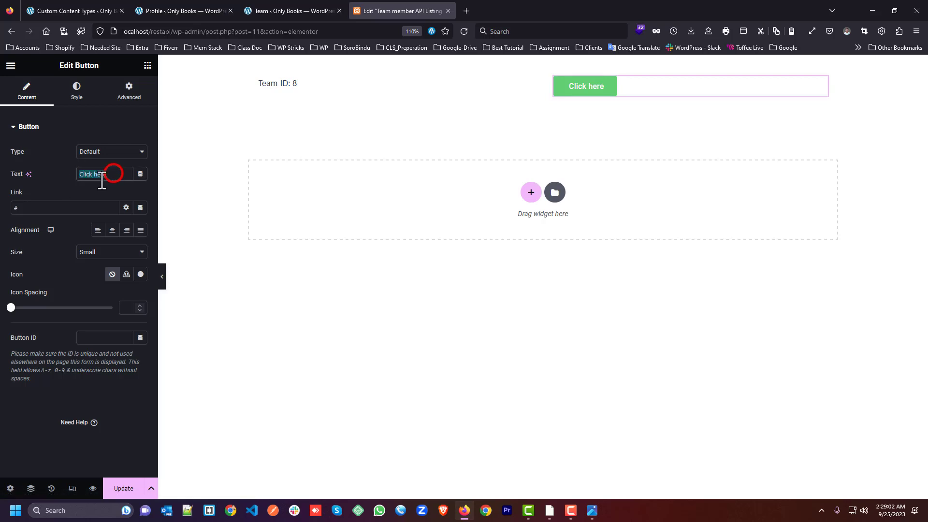
type("E")
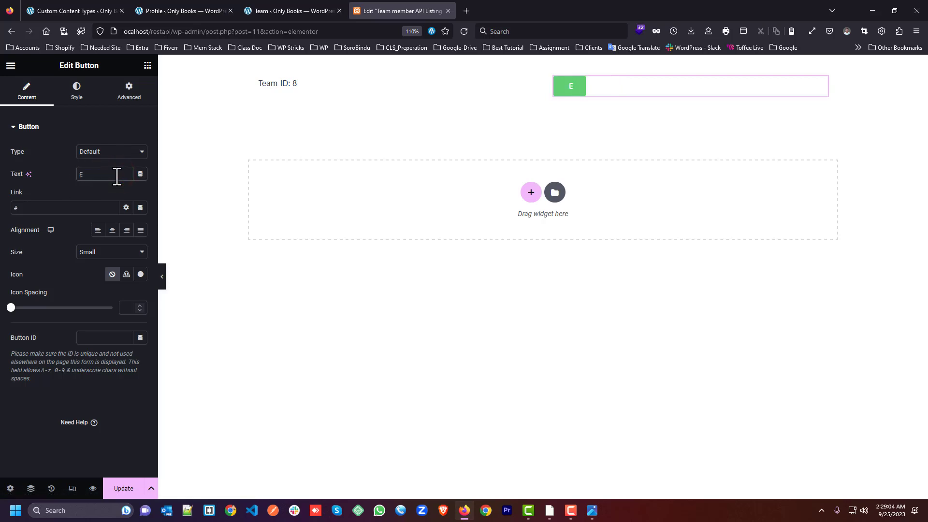
type("dit Team")
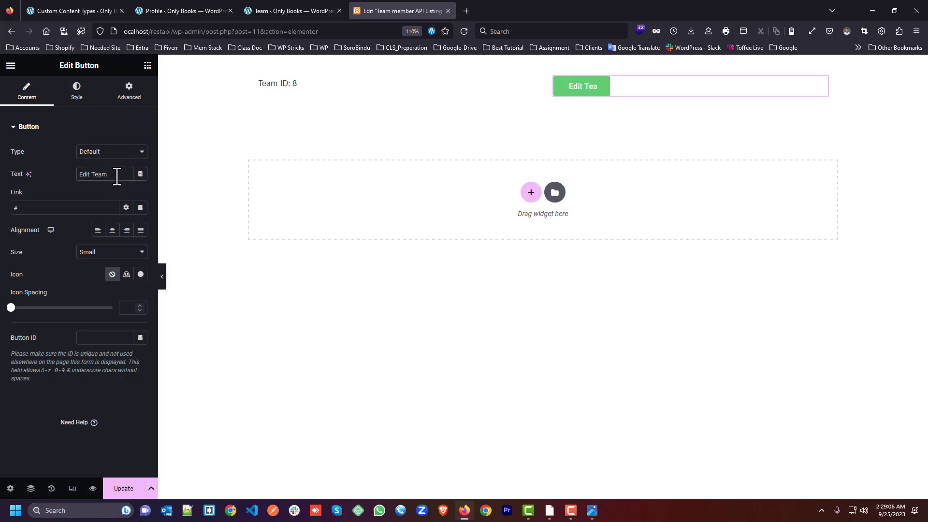
type(" Data")
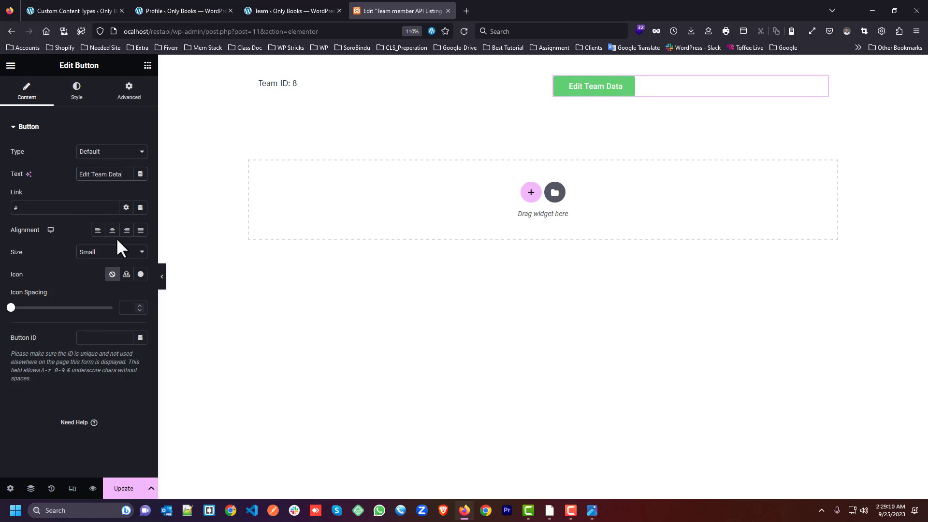
Step: Search the icon library for "edit" and insert the first Edit icon into the button
left_click(141, 274)
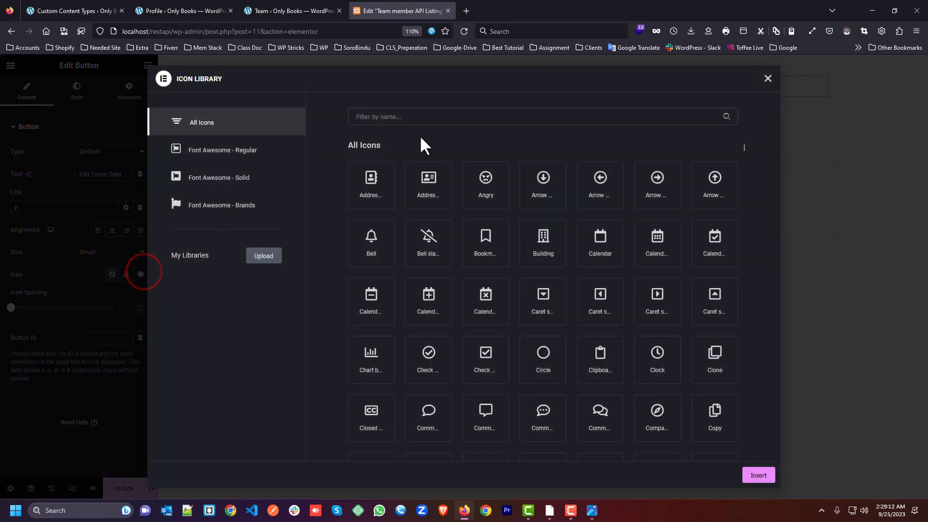
left_click(409, 117)
type("edit")
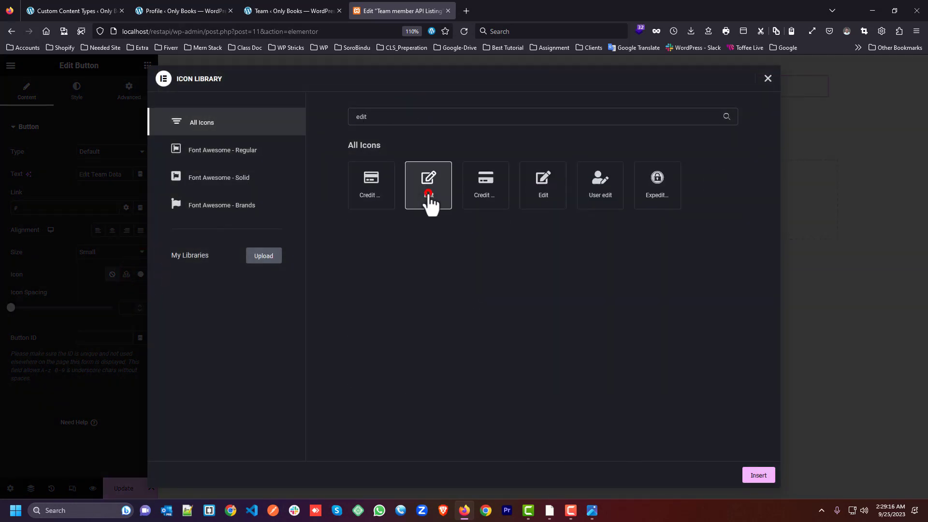
left_click(428, 190)
left_click(758, 475)
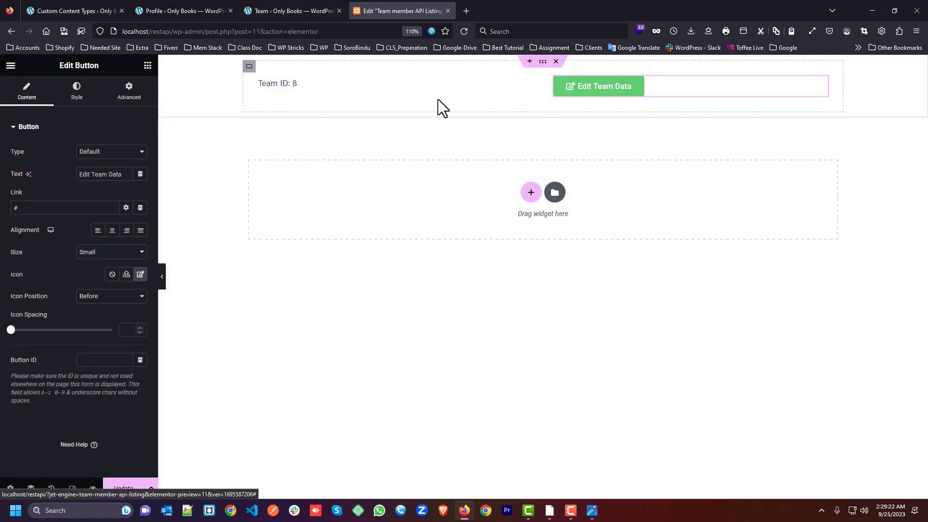
Step: Place a Dynamic Image widget below the two-column row and set its source to profile_image
left_click(147, 66)
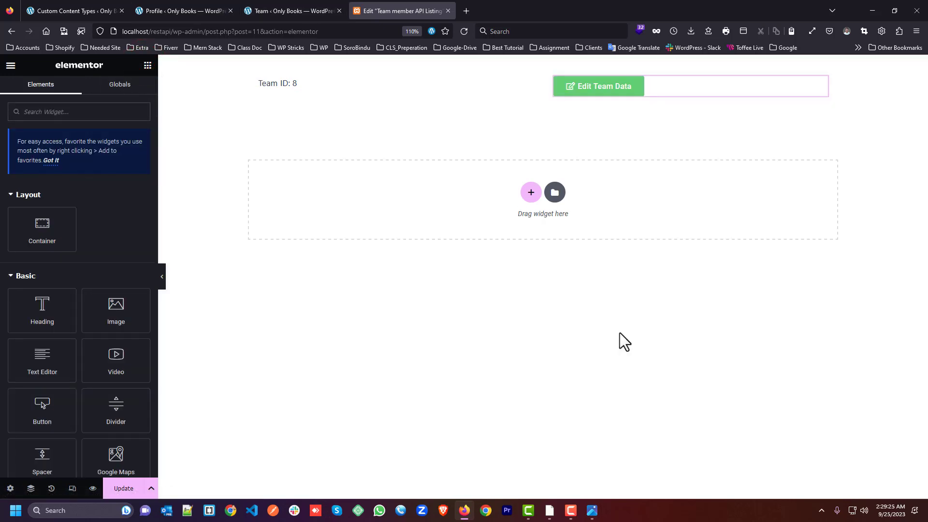
left_click(592, 509)
left_click(592, 509)
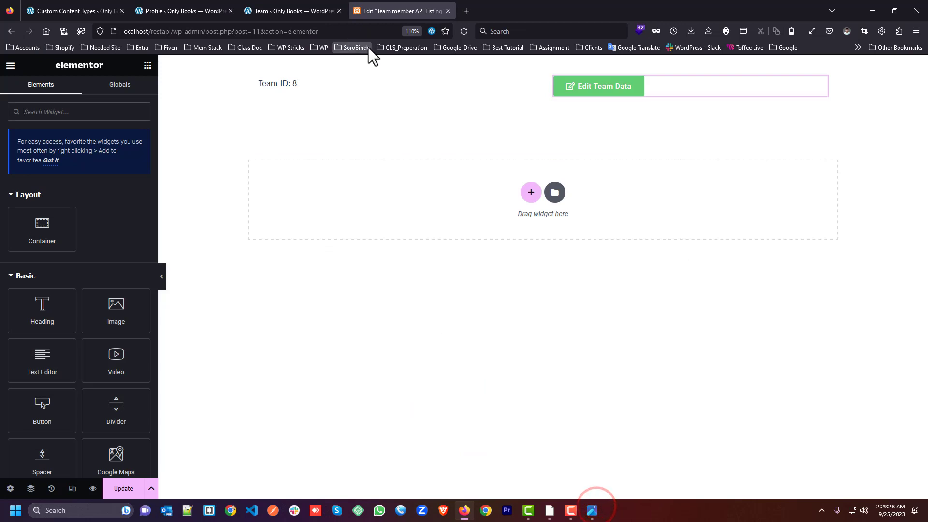
left_click(33, 112)
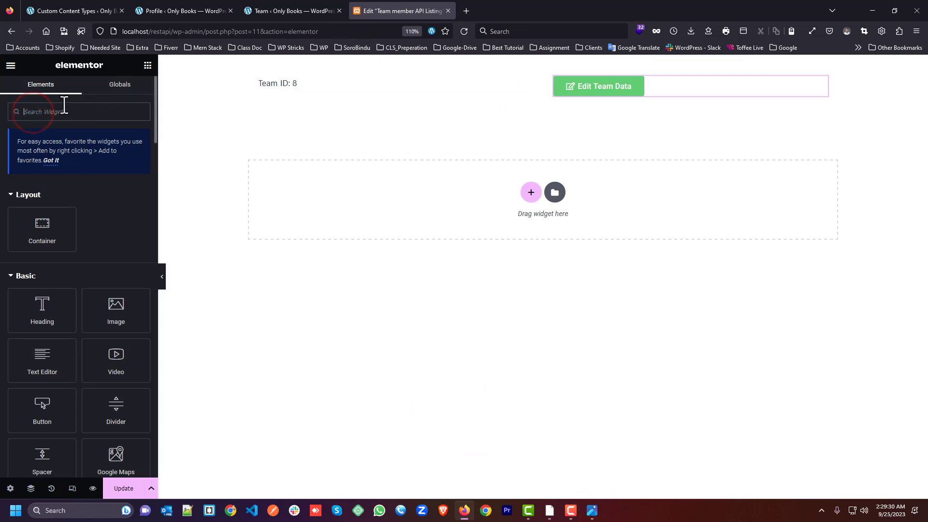
type("dyn")
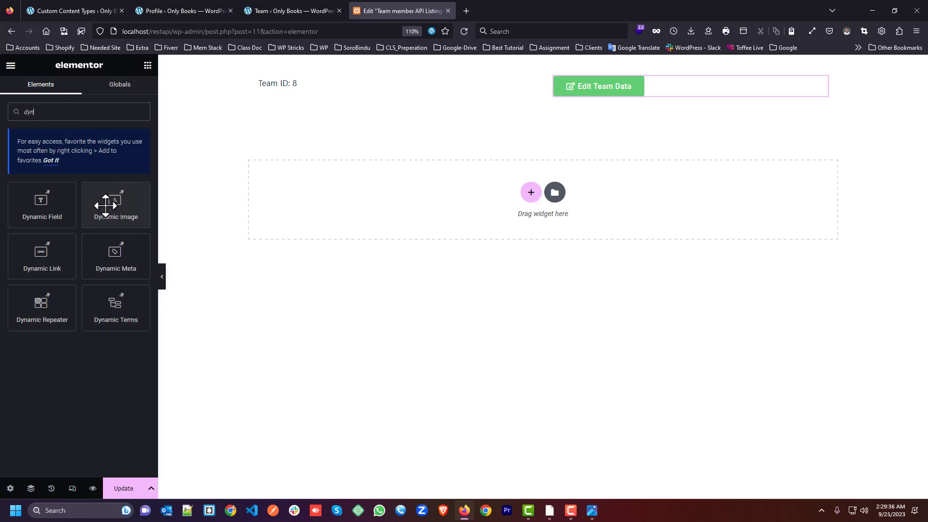
left_click_drag(106, 204, 546, 105)
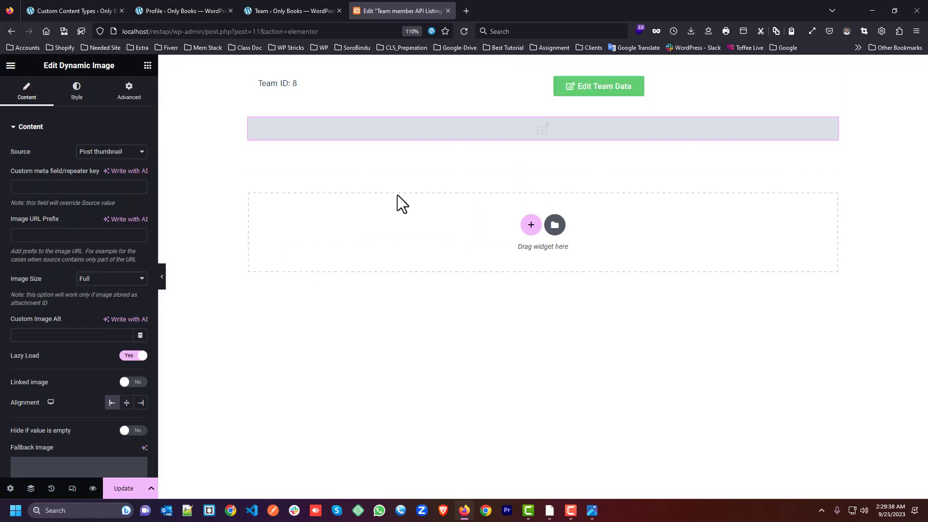
left_click(96, 152)
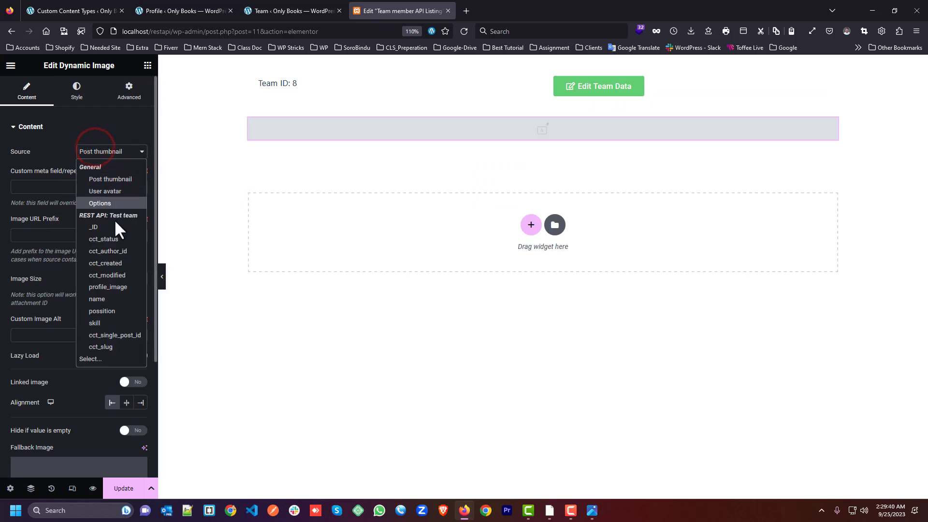
left_click(114, 286)
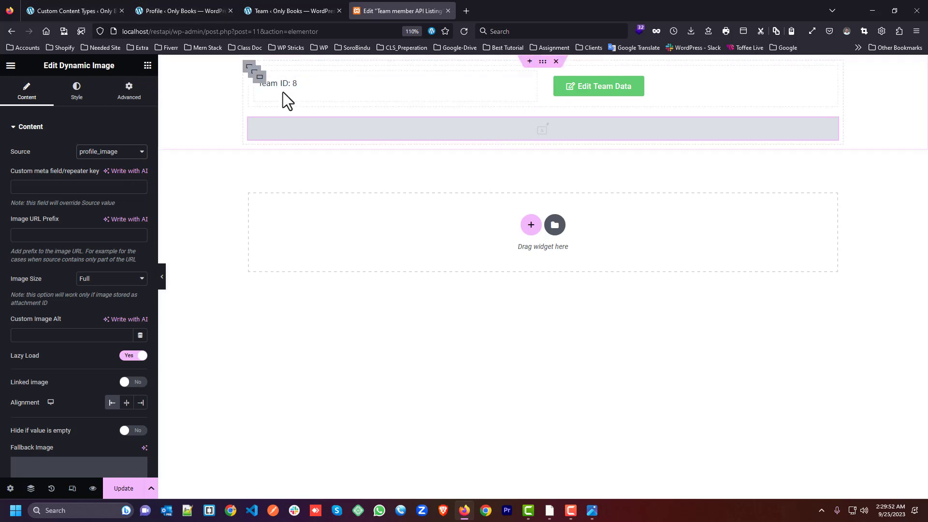
Step: Open Team item #8 on the practice site to check its Profile Image field, and review the Dynamic Image's source options in the listing template
left_click(189, 14)
scroll(208, 184, "up", 6)
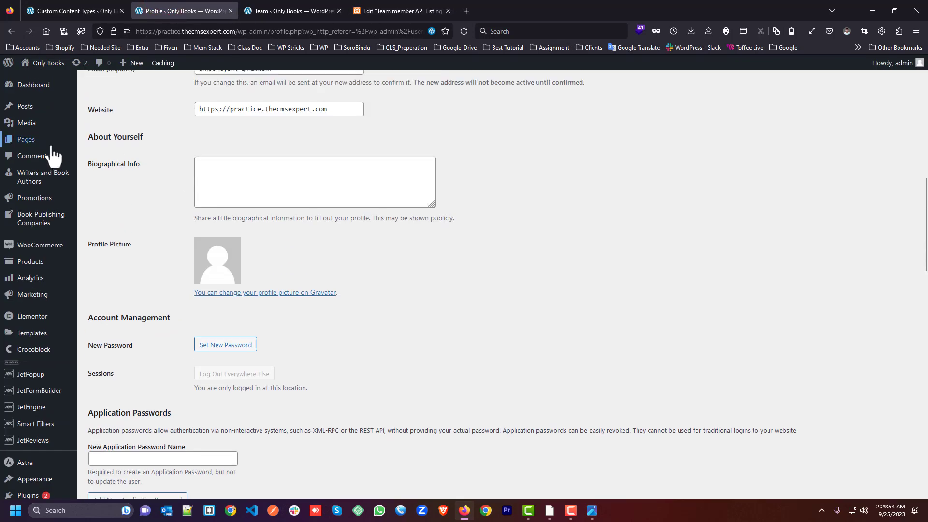
scroll(37, 179, "down", 10)
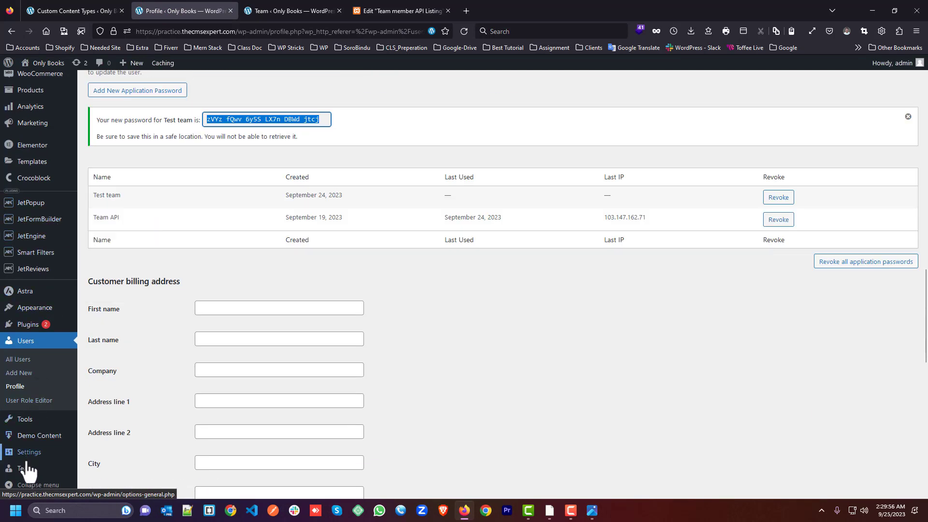
left_click(23, 468)
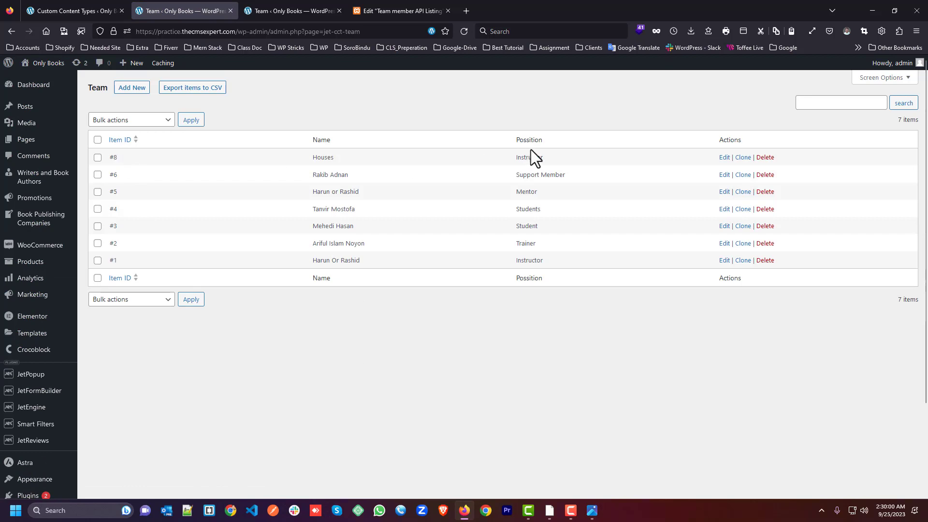
left_click(723, 157)
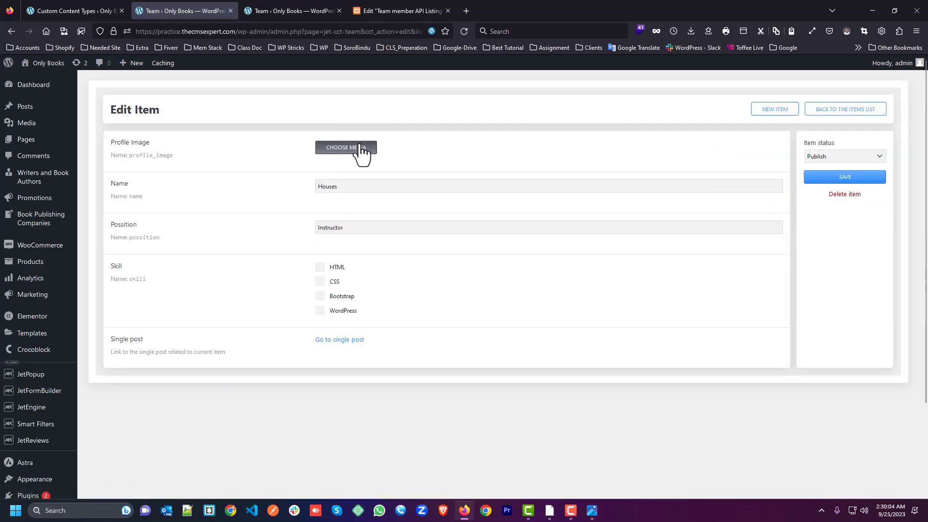
left_click(380, 7)
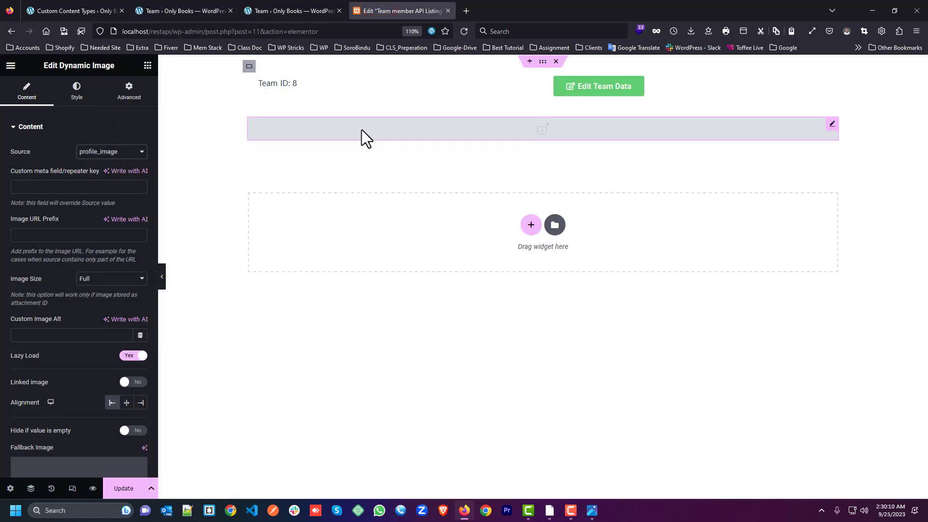
left_click(91, 152)
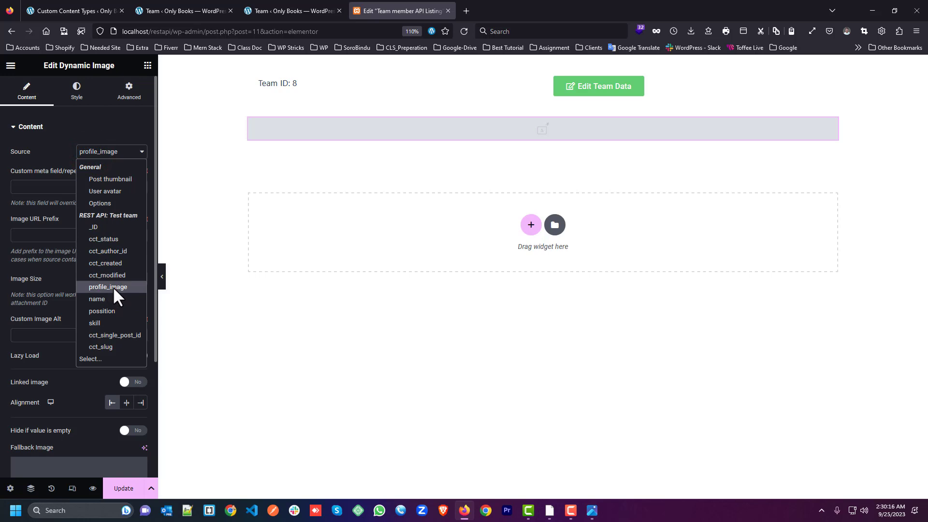
left_click(390, 146)
Step: Add a Dynamic Field widget below the Dynamic Image and set its object field to profile_image
left_click(148, 67)
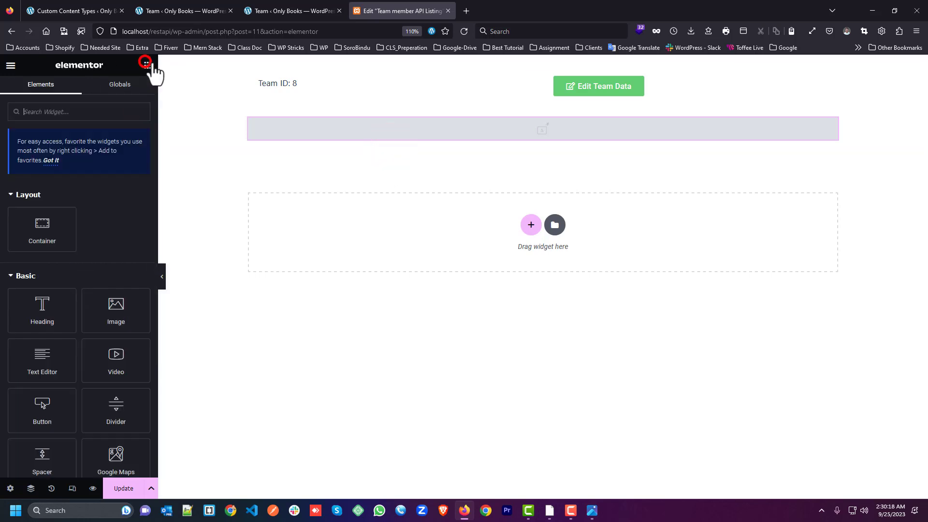
left_click(58, 113)
type("dyn")
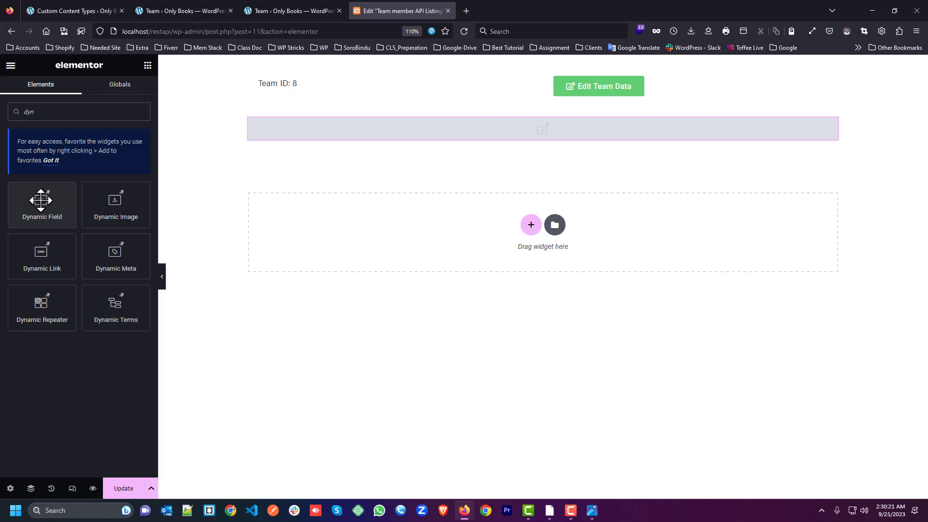
left_click_drag(41, 199, 447, 138)
left_click(106, 173)
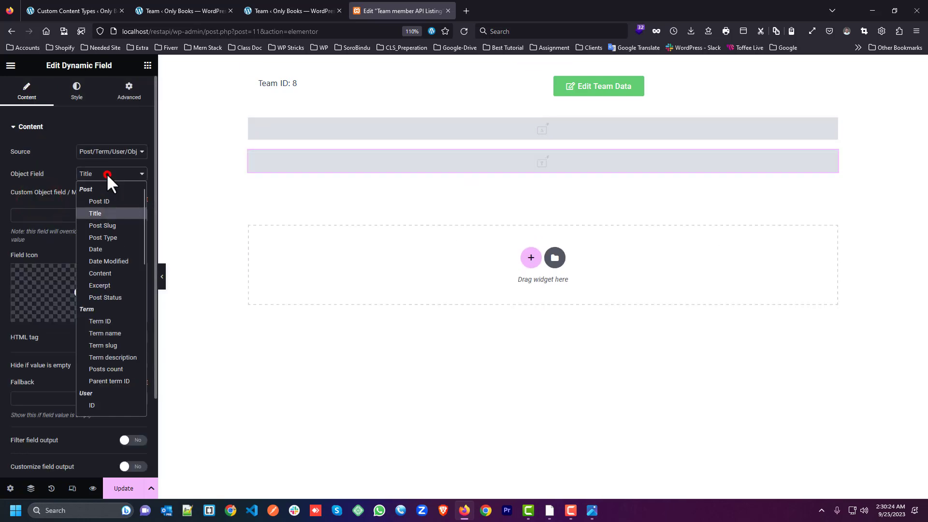
scroll(107, 261, "down", 10)
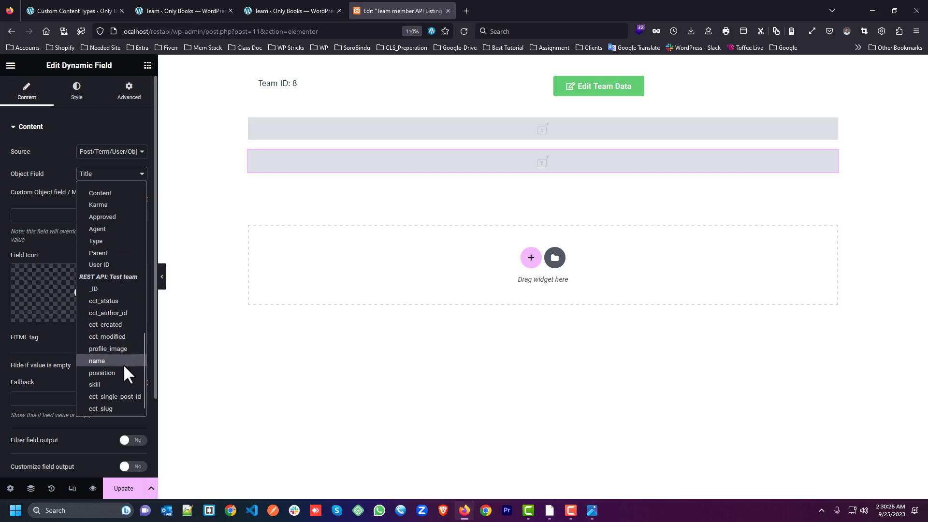
left_click(124, 347)
scroll(109, 217, "down", 3)
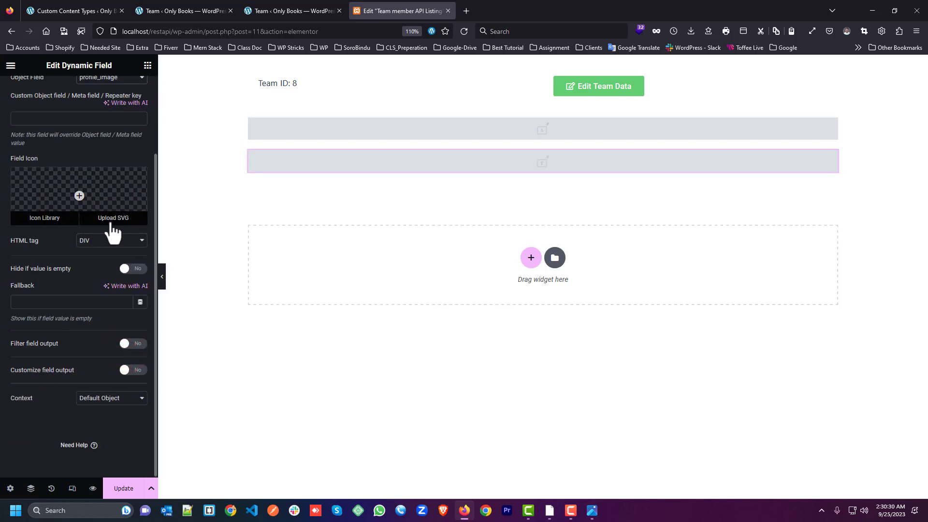
Step: Enable customized field output for the Dynamic Field and set the field format to <img src="%s"/>
left_click(125, 369)
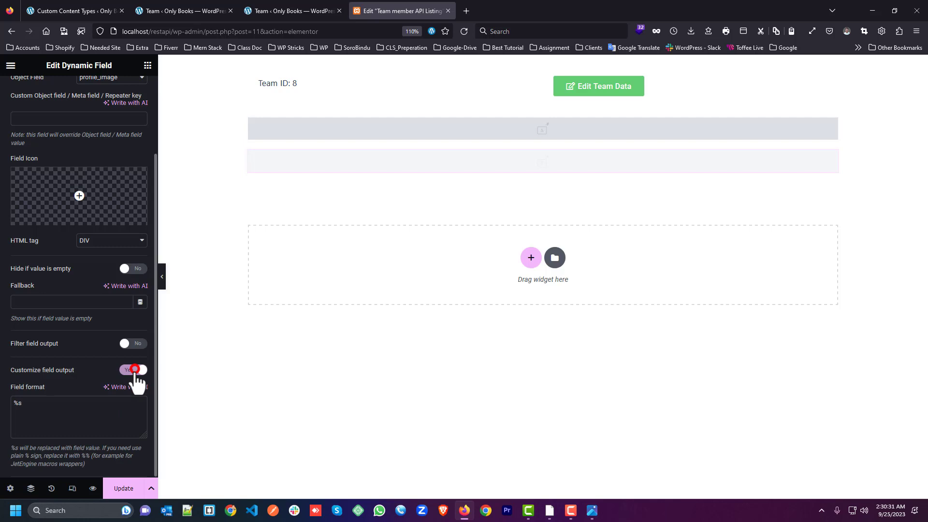
double_click(43, 403)
key("BackSpace")
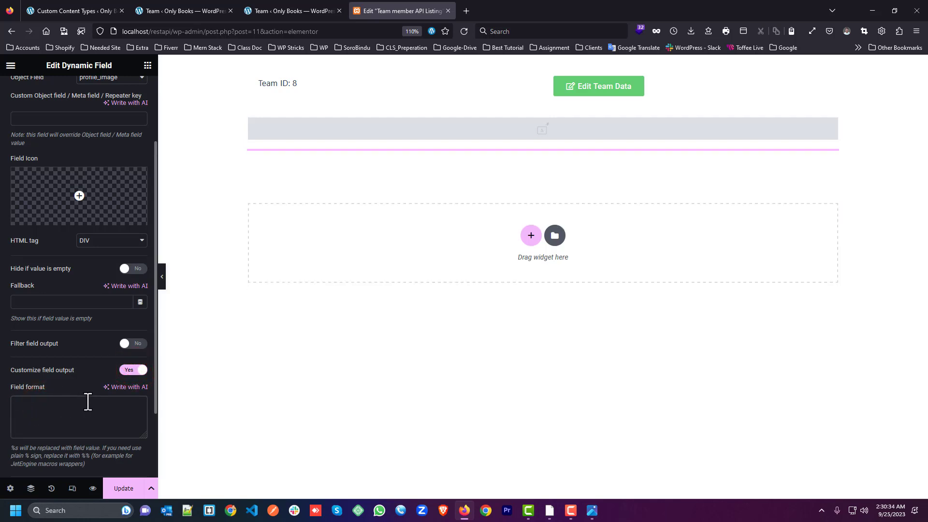
type(",img")
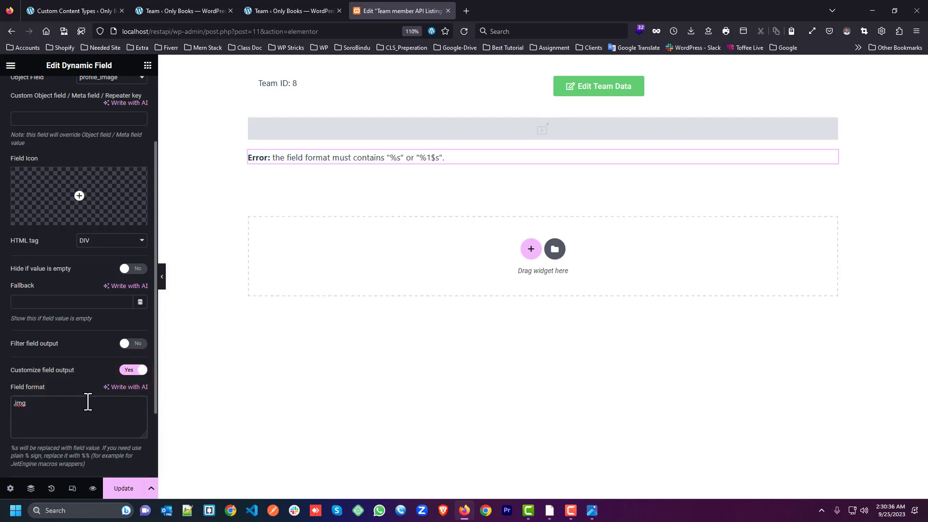
type(" src=\"\"")
type(">")
type("%s")
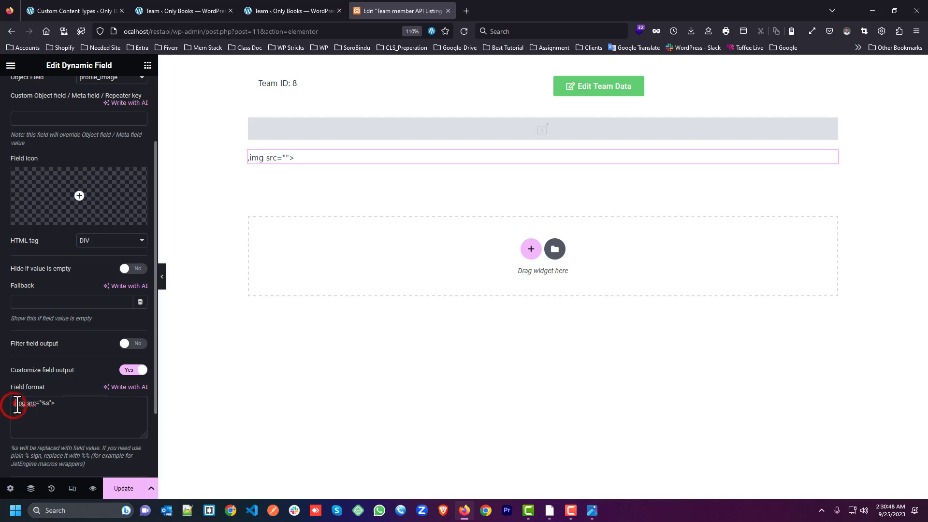
key("BackSpace")
type("<")
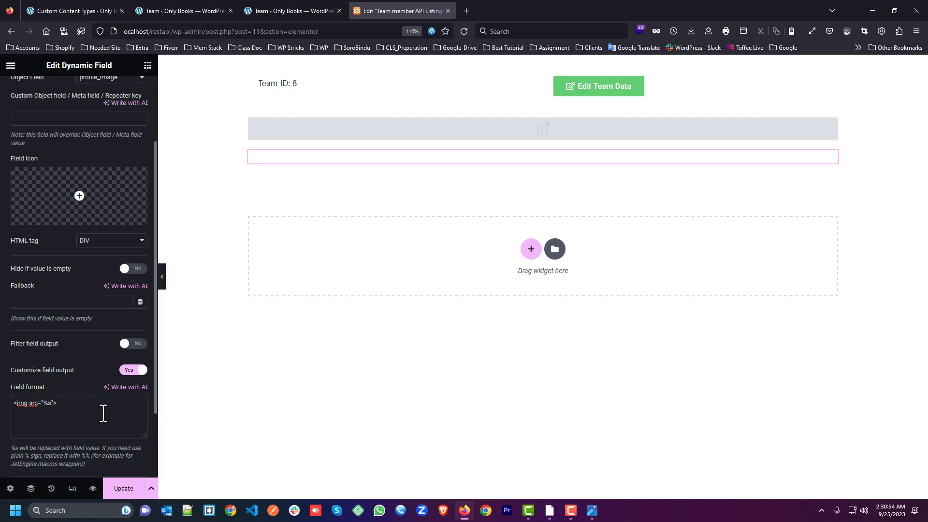
type("?")
key("BackSpace")
type("/")
left_click(116, 416)
triple_click(76, 405)
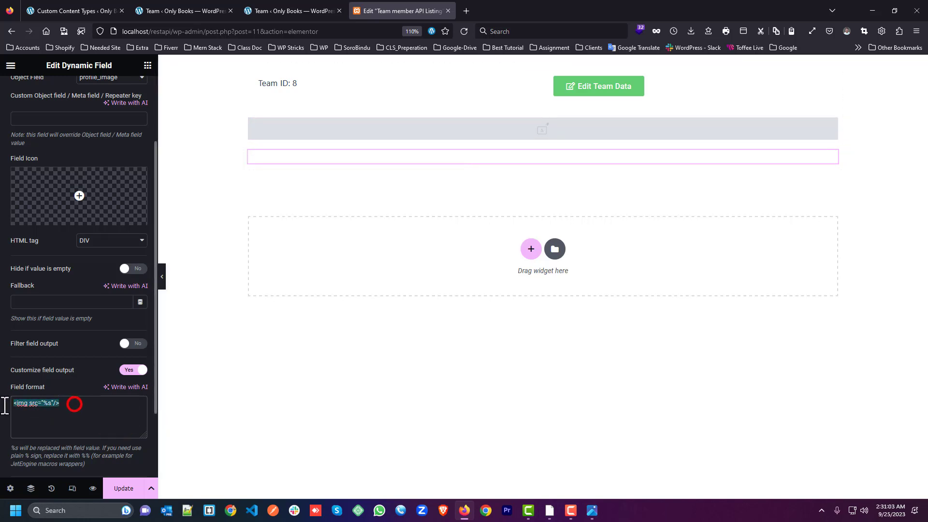
Step: Review the settings of both profile image widgets and the Profile Image field's value format in the Team content type
left_click(494, 128)
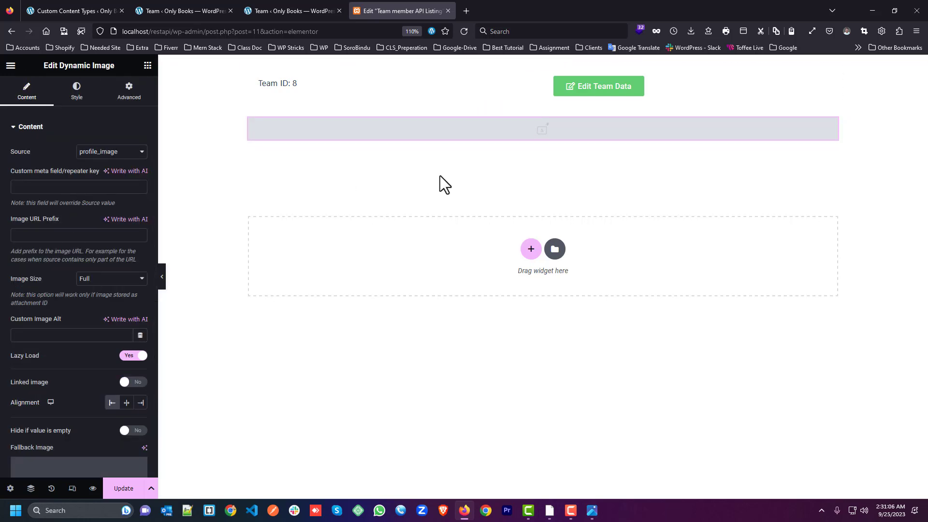
left_click(436, 160)
scroll(69, 369, "down", 5)
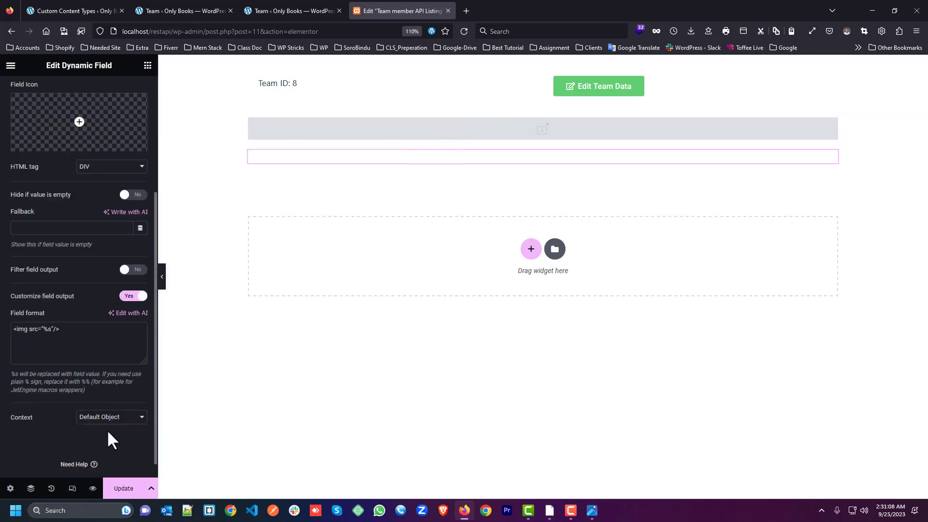
triple_click(62, 329)
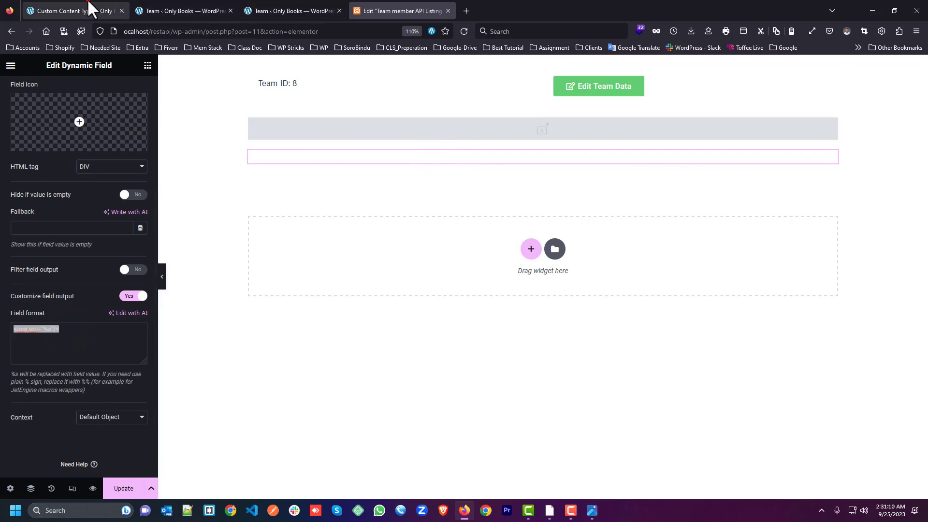
left_click(92, 10)
scroll(322, 196, "down", 9)
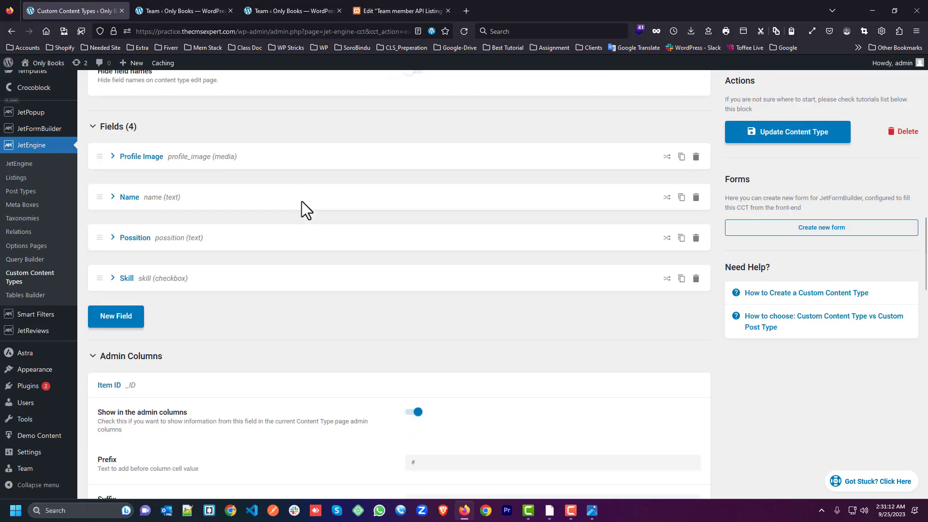
left_click(146, 156)
scroll(455, 190, "down", 5)
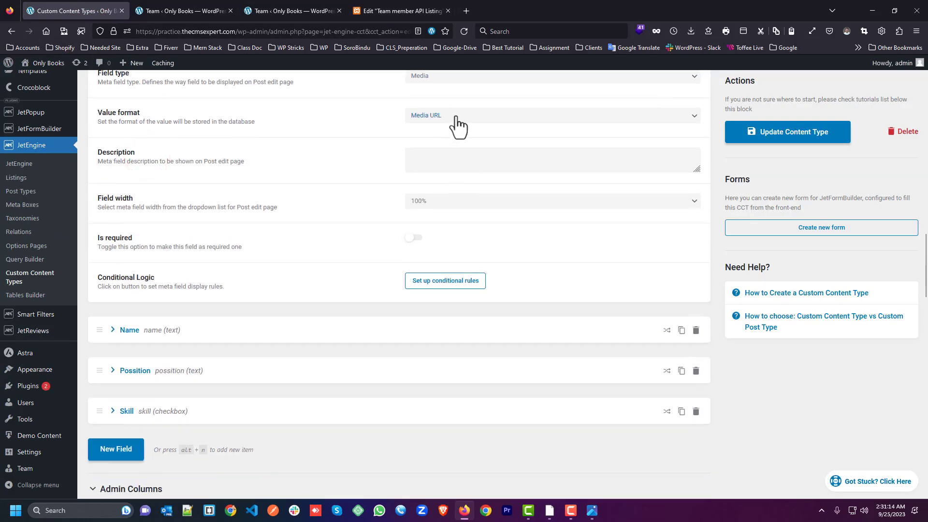
scroll(431, 182, "up", 1)
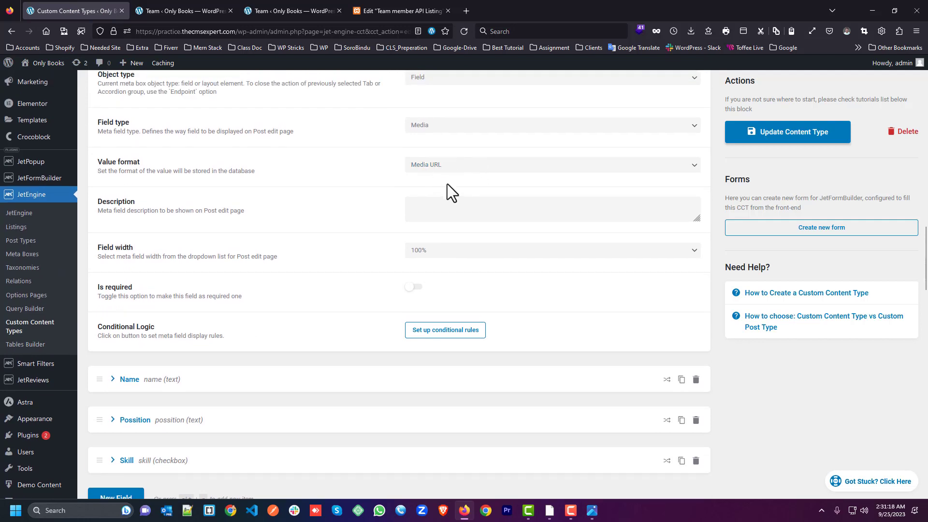
Step: Delete the profile_image Dynamic Field widget from the listing template, keeping the Dynamic Image
left_click(372, 10)
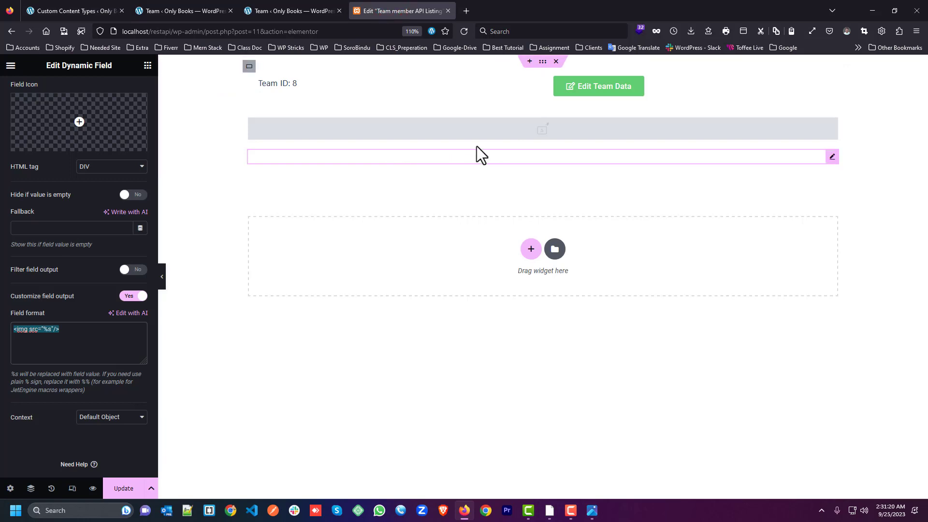
right_click(832, 163)
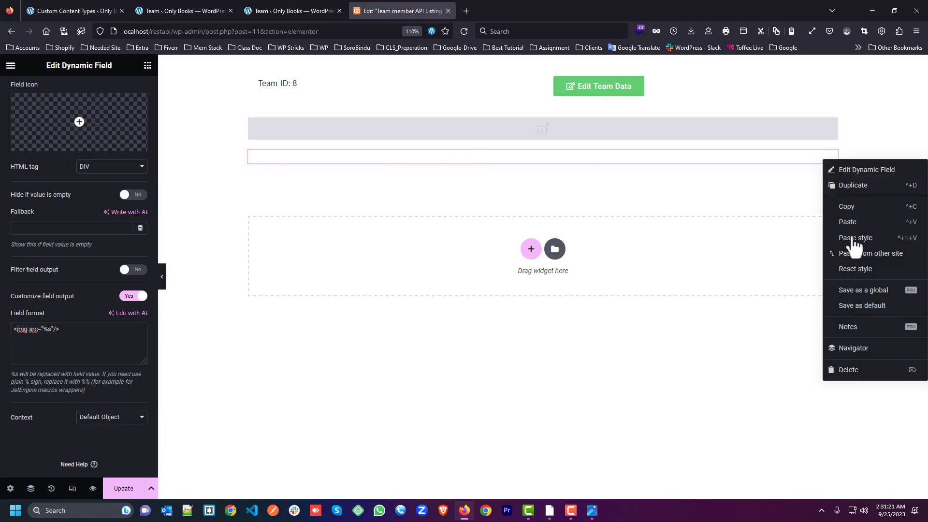
left_click(846, 369)
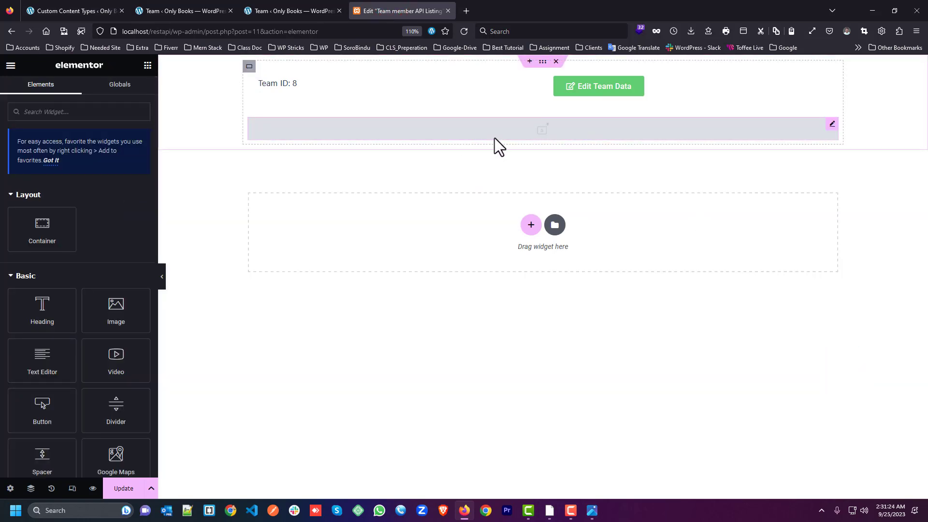
Step: Check the order of the member details below the photo in the Rest Api Team.jpg reference design
left_click(592, 510)
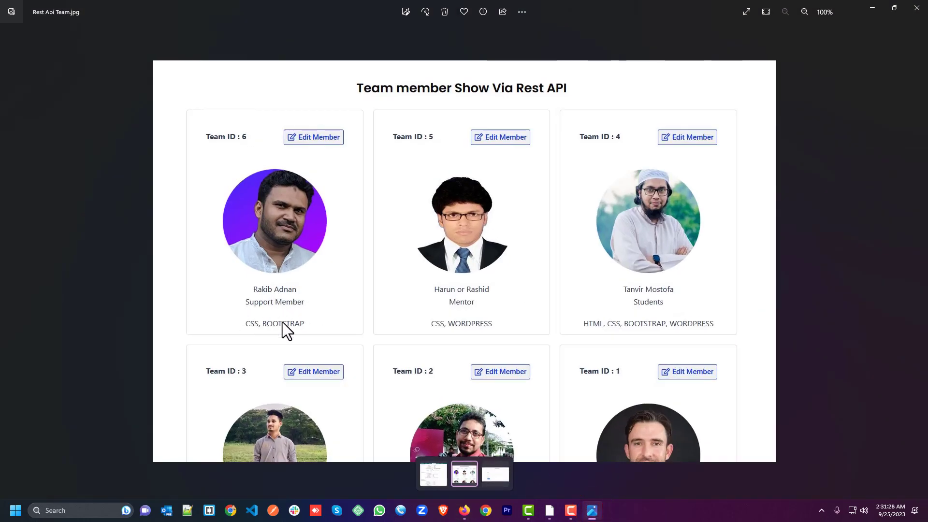
left_click(868, 4)
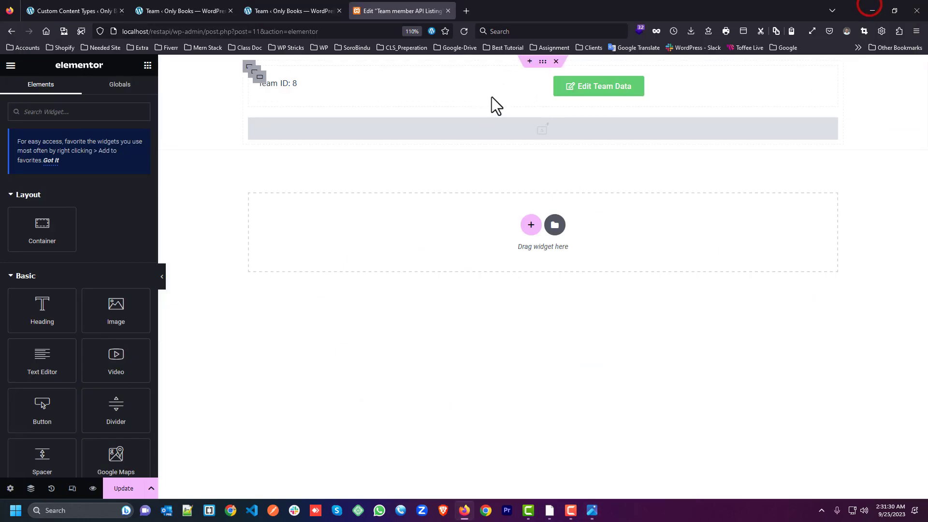
left_click(592, 511)
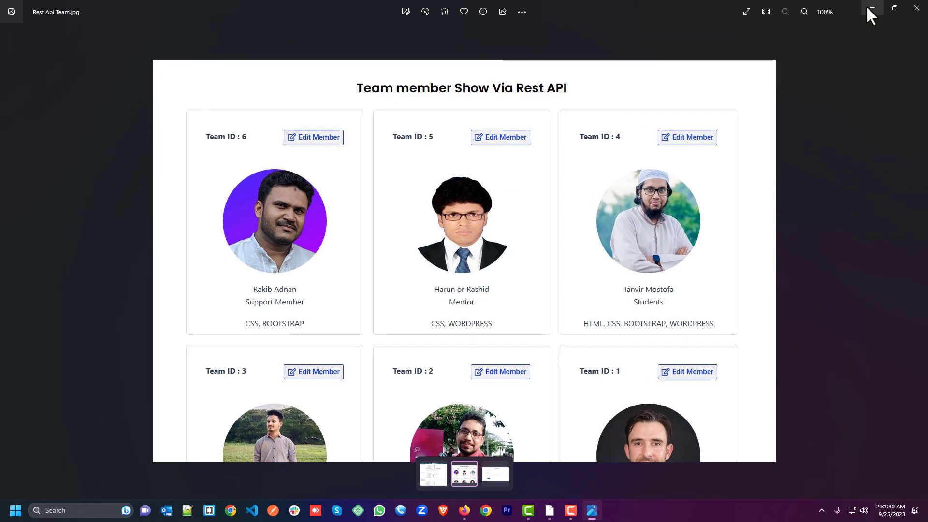
left_click(866, 7)
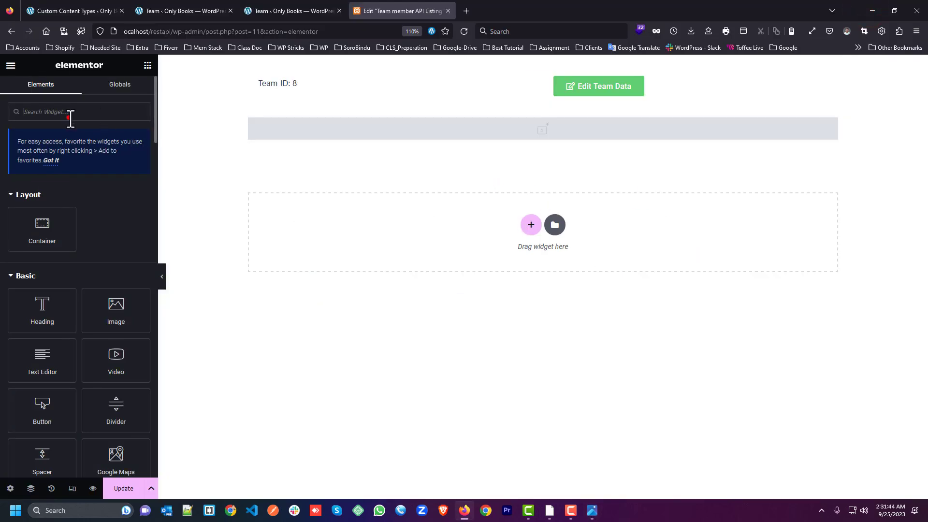
Step: Add a Dynamic Field widget below the Dynamic Image and set its object field to name from REST API: Test team
left_click(71, 115)
type("dyn")
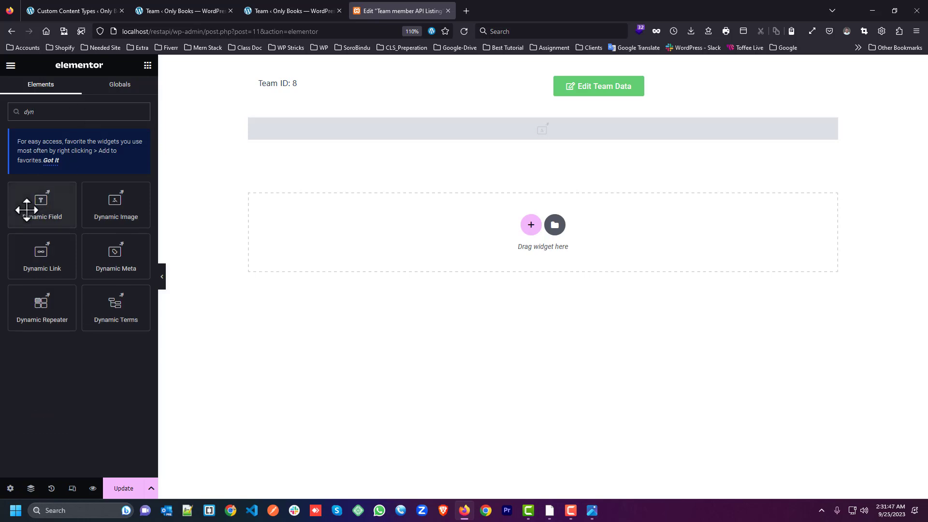
left_click_drag(29, 204, 543, 140)
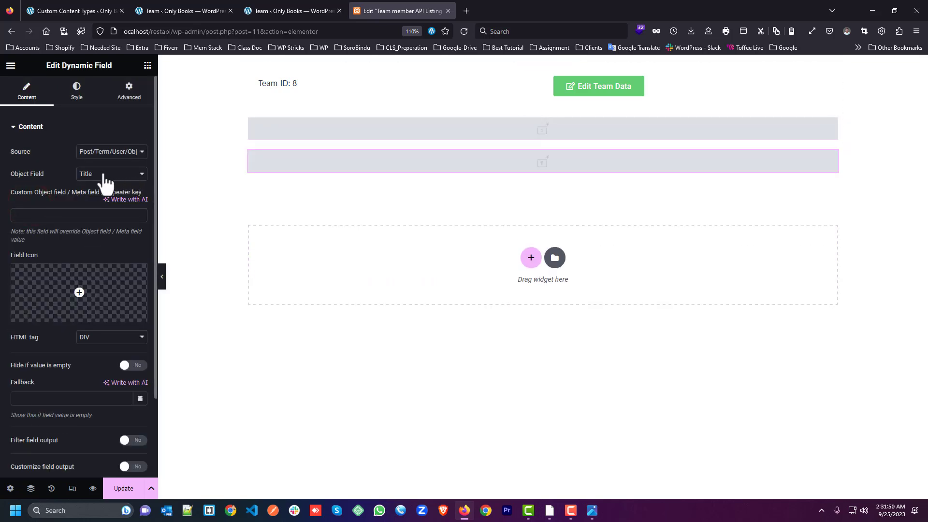
left_click(104, 152)
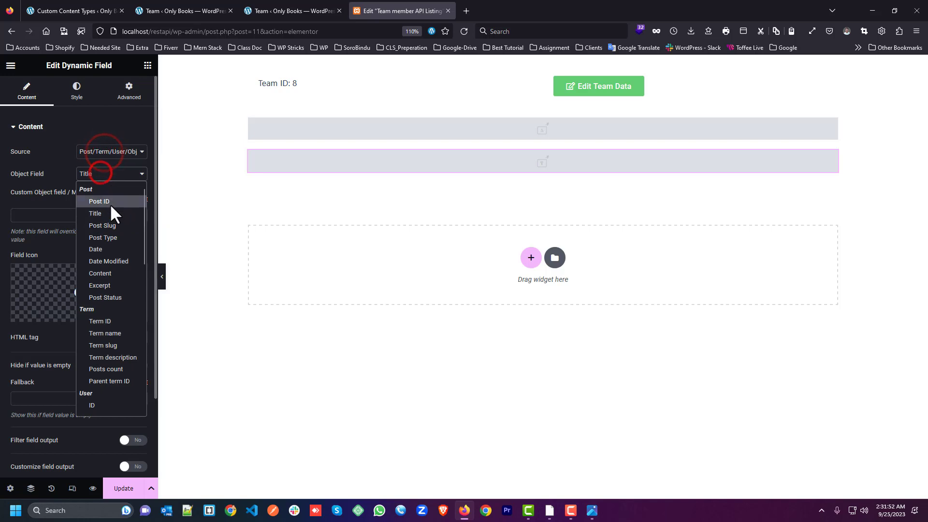
scroll(117, 303, "down", 5)
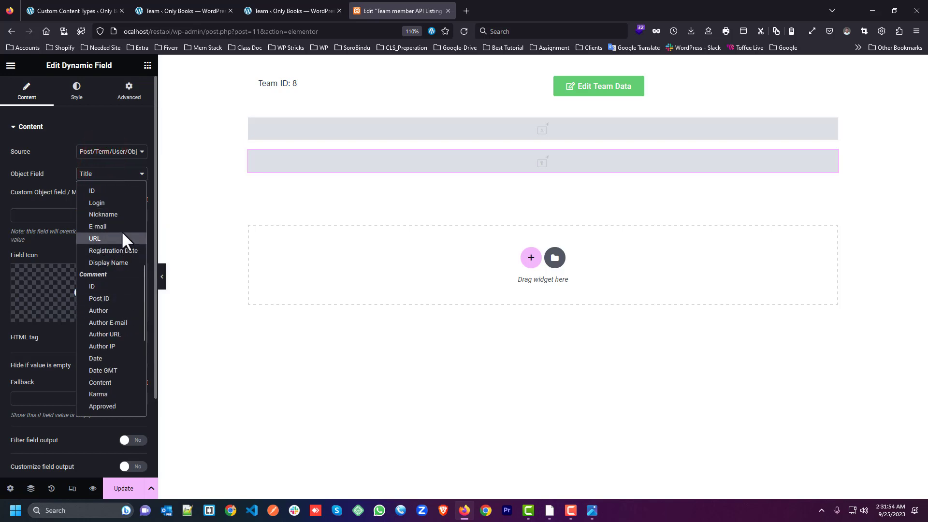
scroll(116, 256, "down", 4)
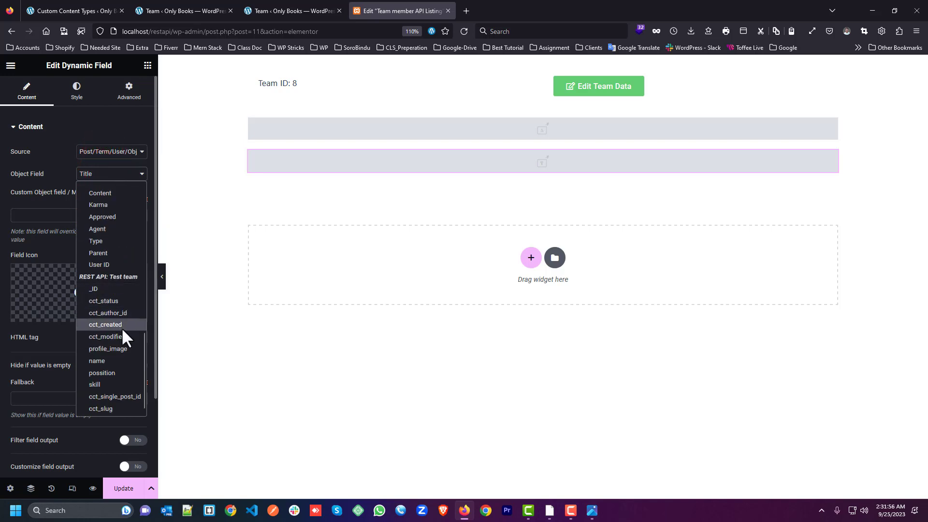
left_click(121, 361)
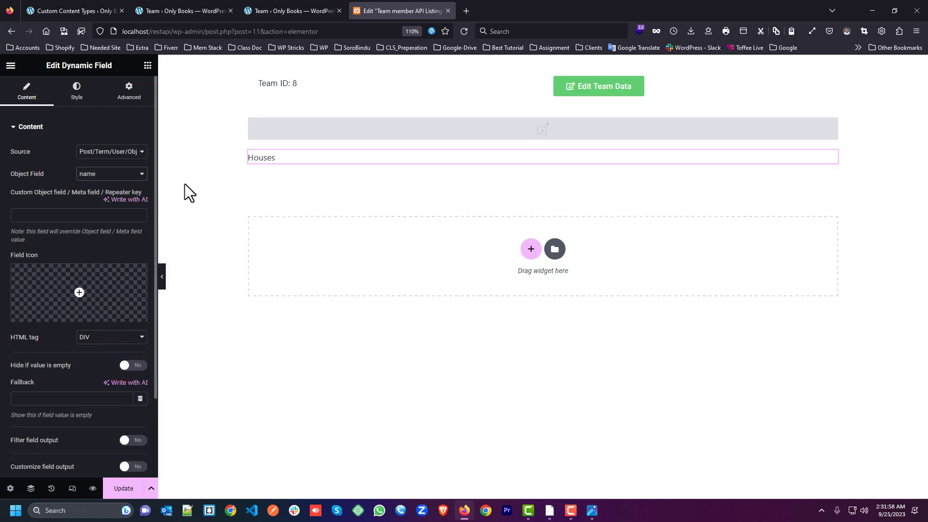
Step: Duplicate the name Dynamic Field and set the copy's object field to possition
right_click(311, 156)
left_click(370, 183)
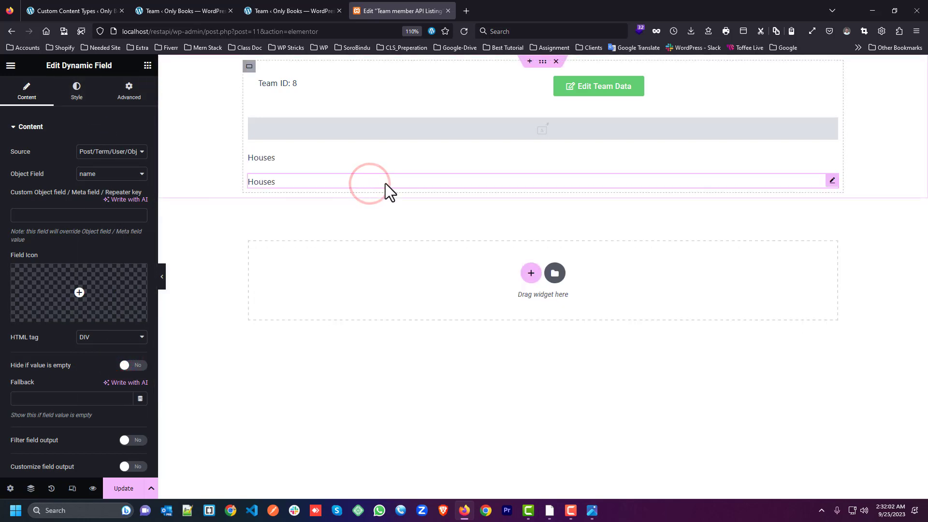
left_click(110, 173)
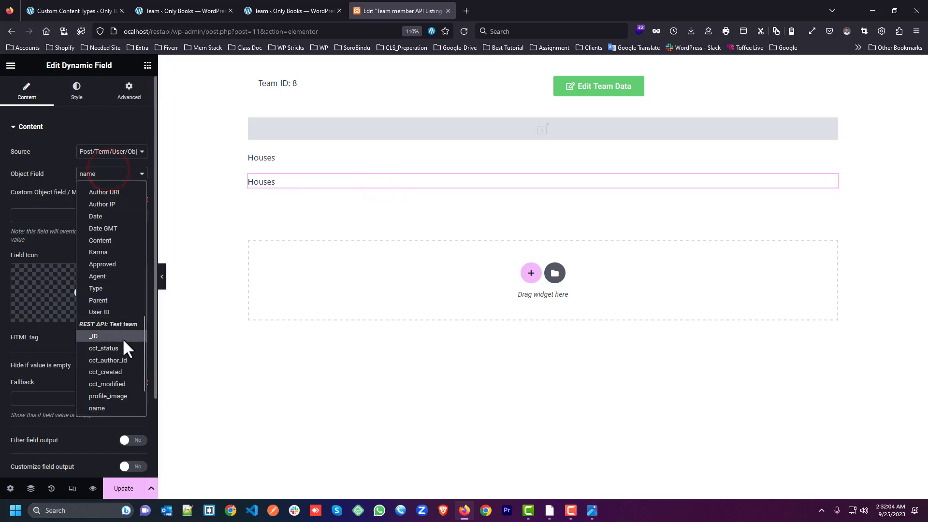
scroll(123, 338, "down", 1)
left_click(124, 373)
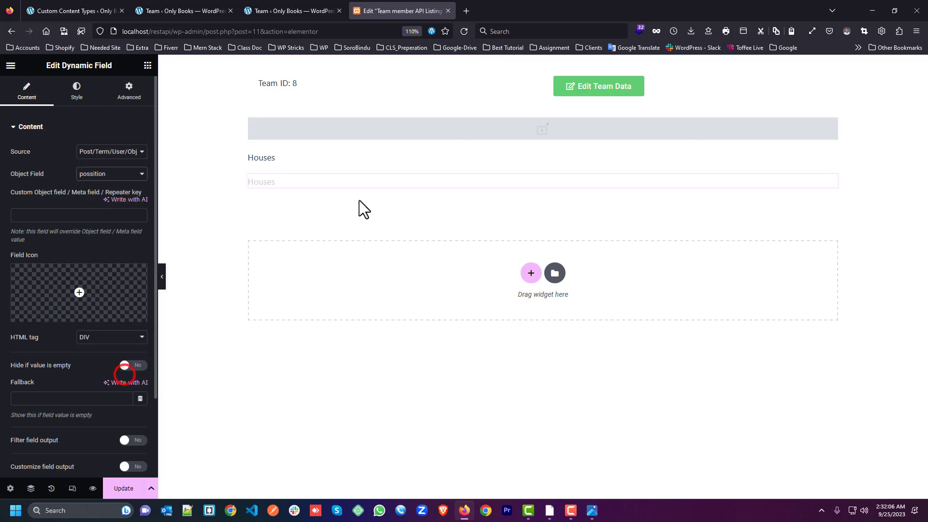
Step: Duplicate the possition Dynamic Field and set the copy's object field to skill
right_click(337, 187)
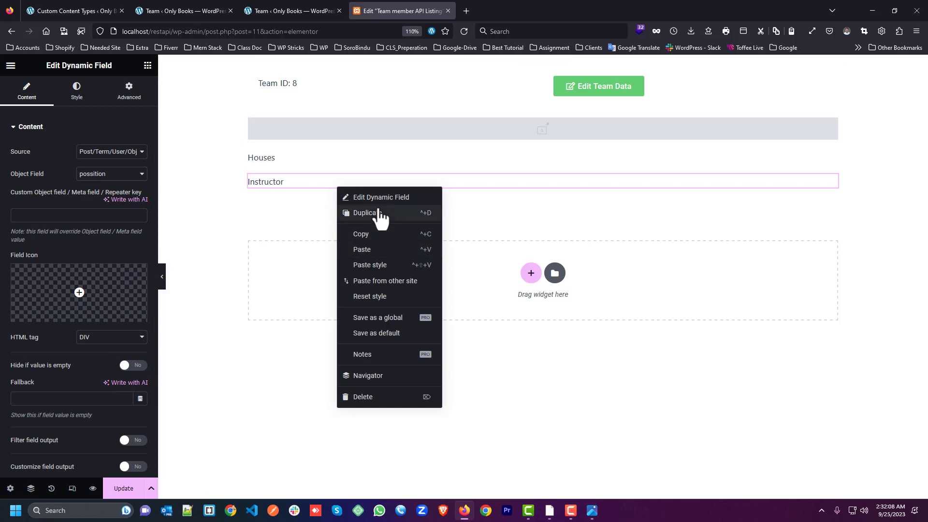
left_click(379, 213)
left_click(111, 173)
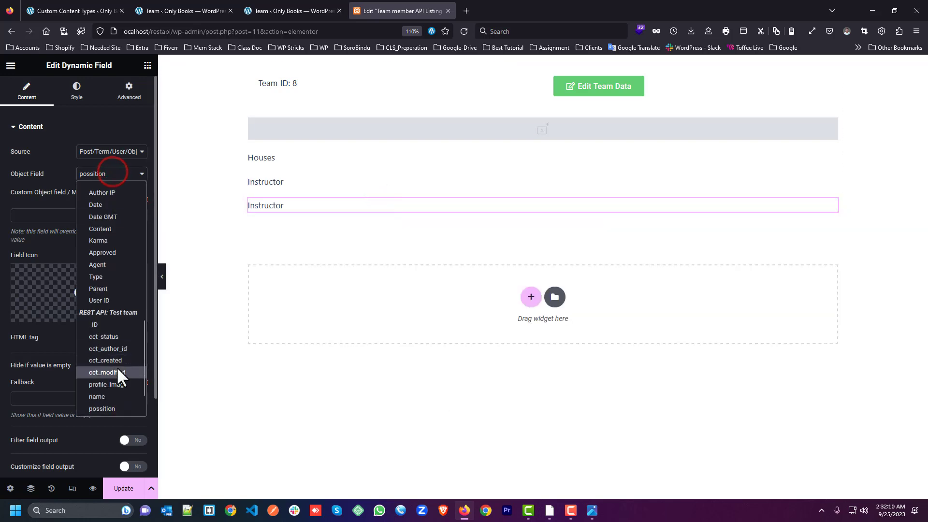
scroll(117, 367, "down", 1)
left_click(118, 383)
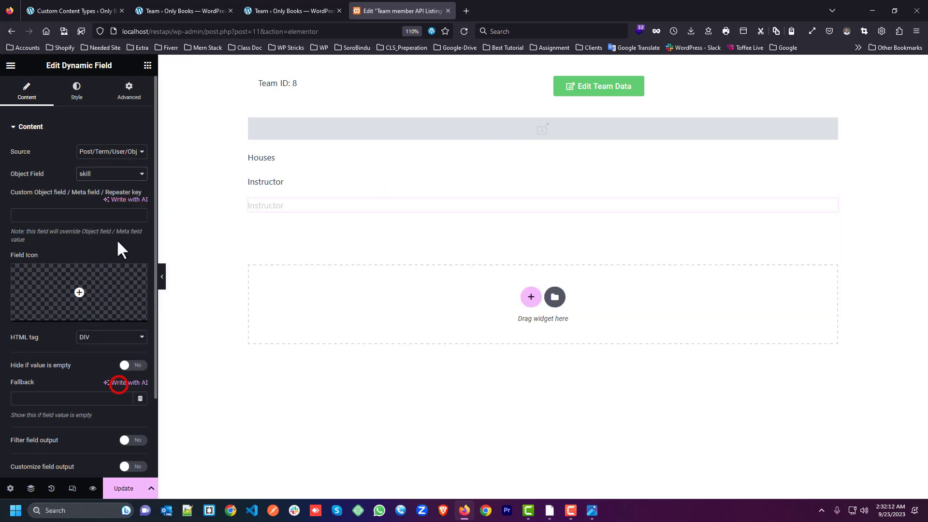
Step: Enable filtered output for the skill field and try the Multiple select field values and Checkbox field values callbacks
scroll(106, 257, "down", 2)
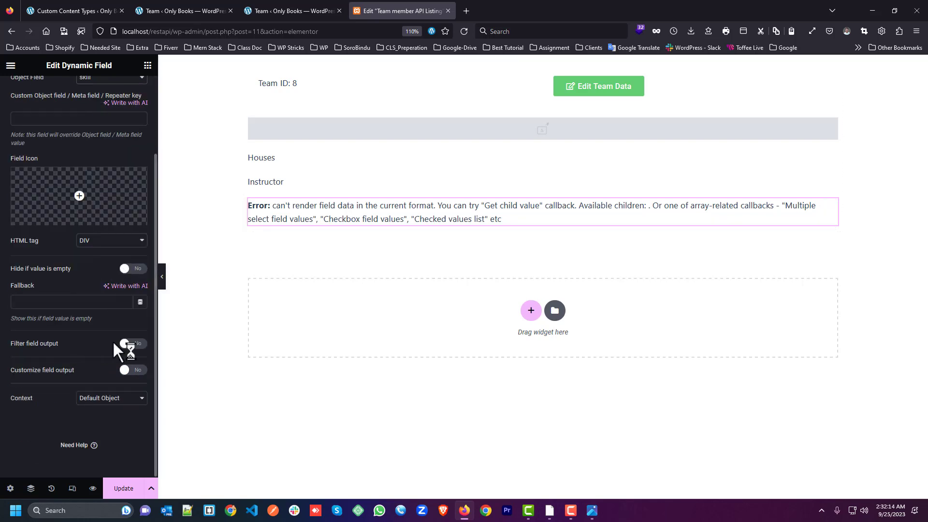
left_click(137, 344)
left_click(118, 364)
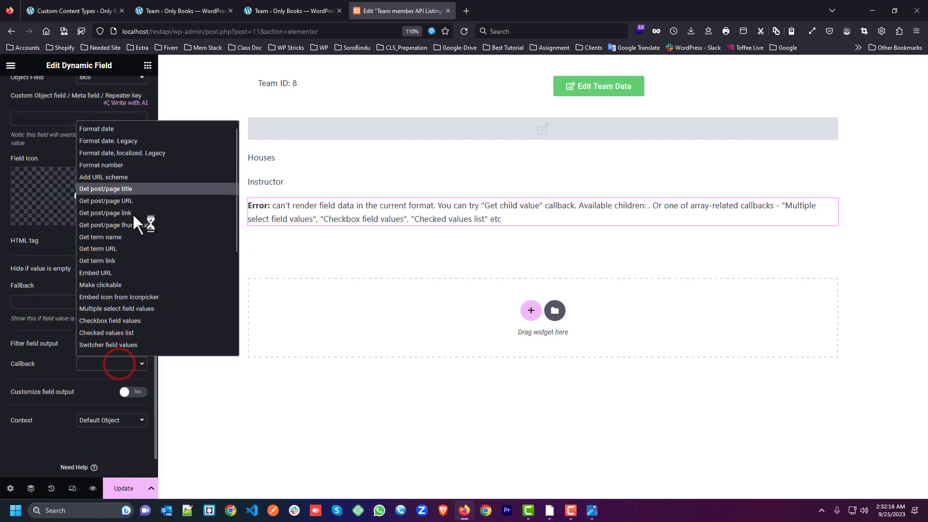
left_click(137, 308)
left_click(114, 363)
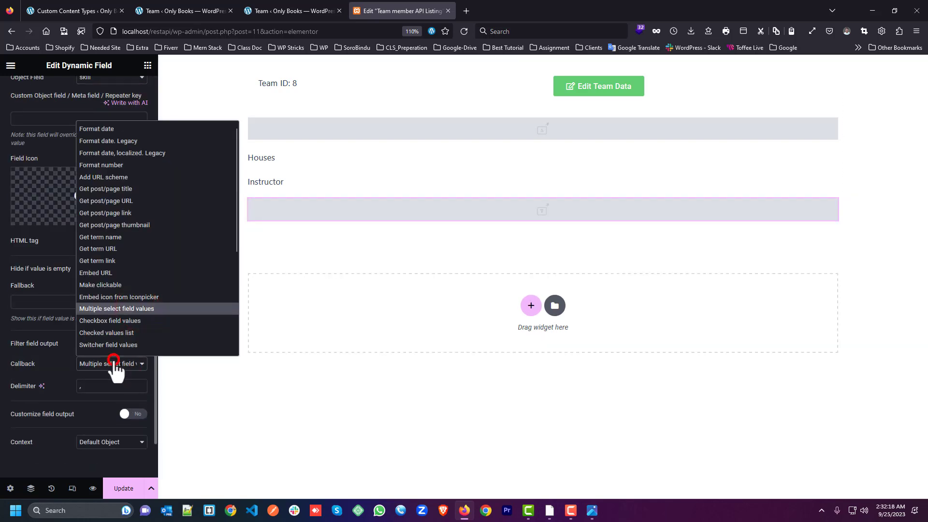
scroll(131, 244, "down", 1)
left_click(127, 311)
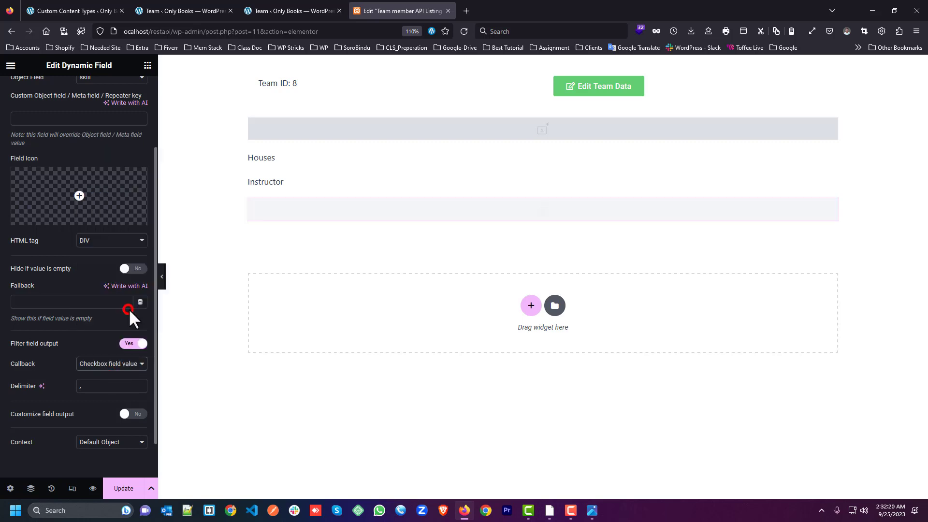
Step: Set the skill field's callback to Checked values list and save the listing template
left_click(120, 363)
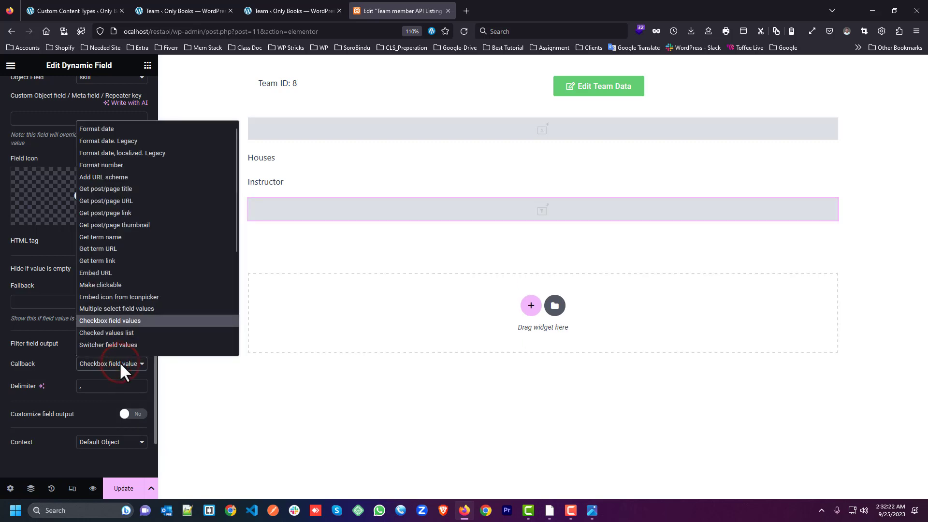
left_click(129, 332)
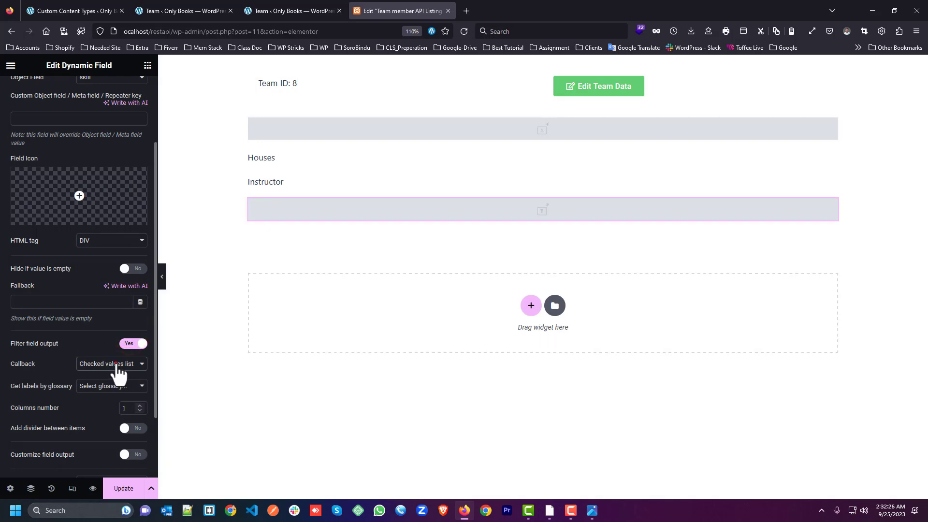
left_click(118, 370)
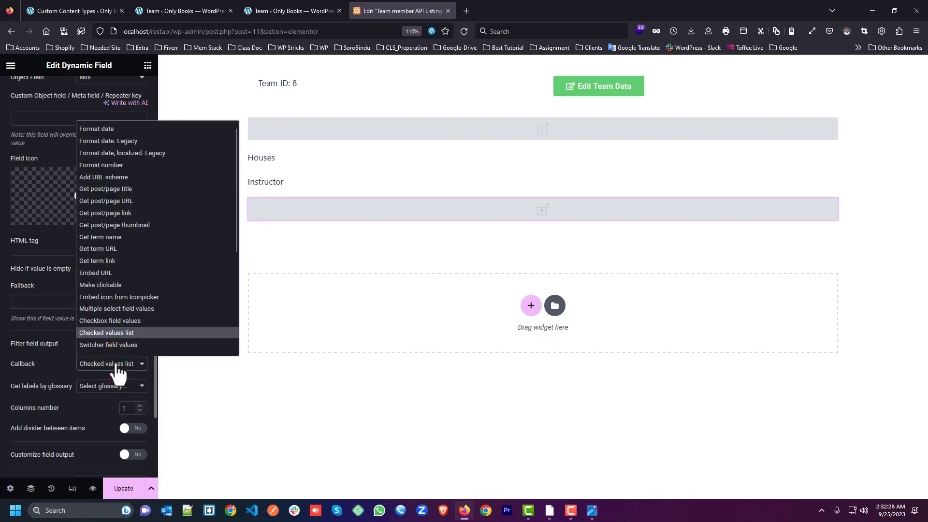
left_click(117, 369)
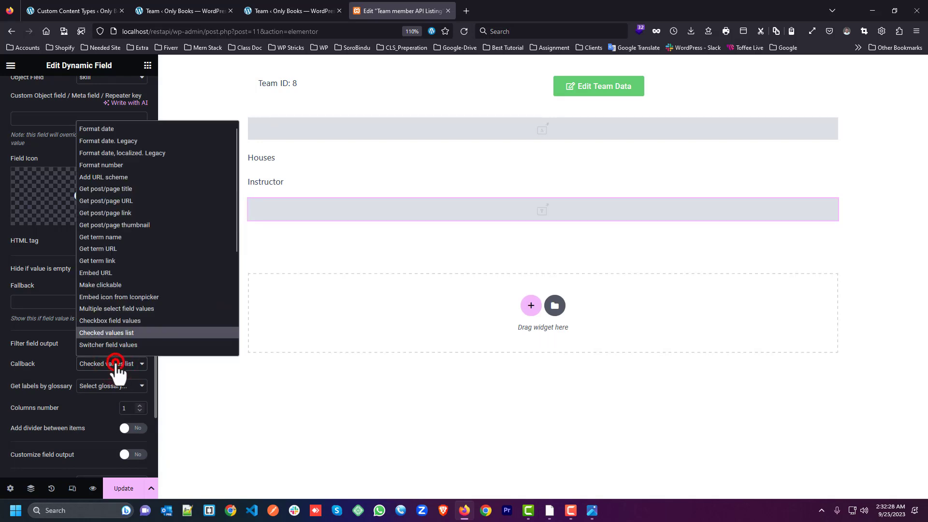
left_click(123, 325)
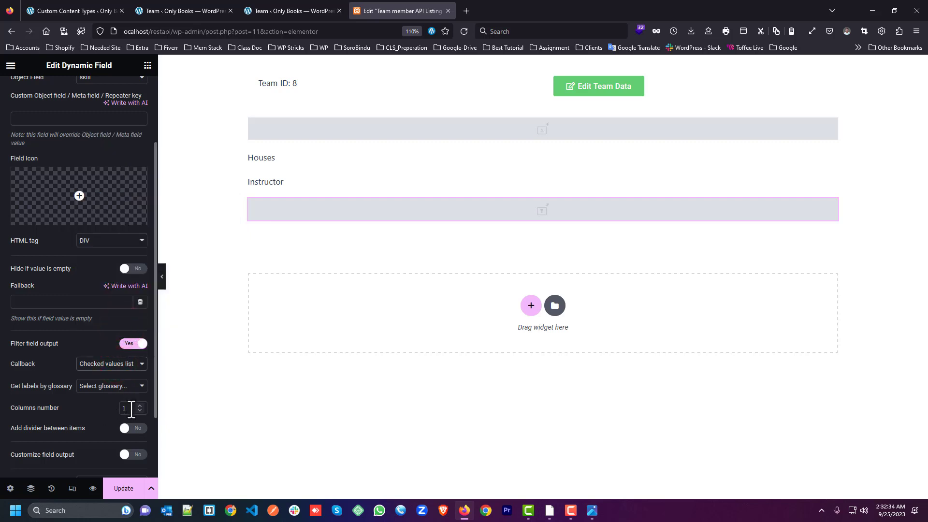
left_click(123, 489)
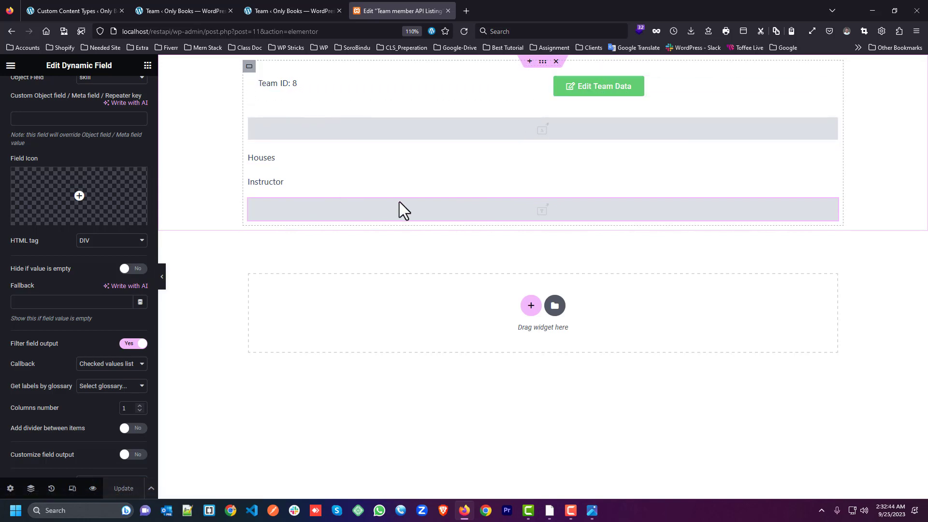
left_click(306, 7)
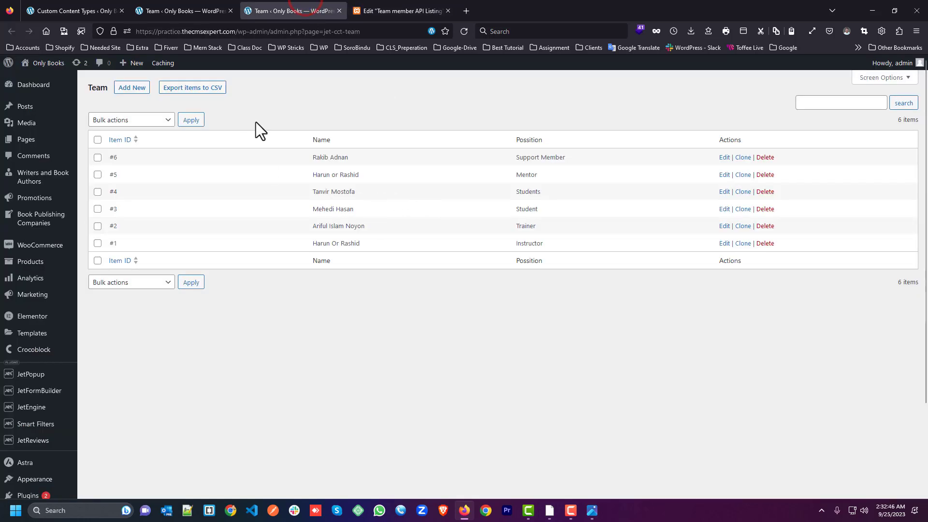
scroll(44, 174, "down", 1)
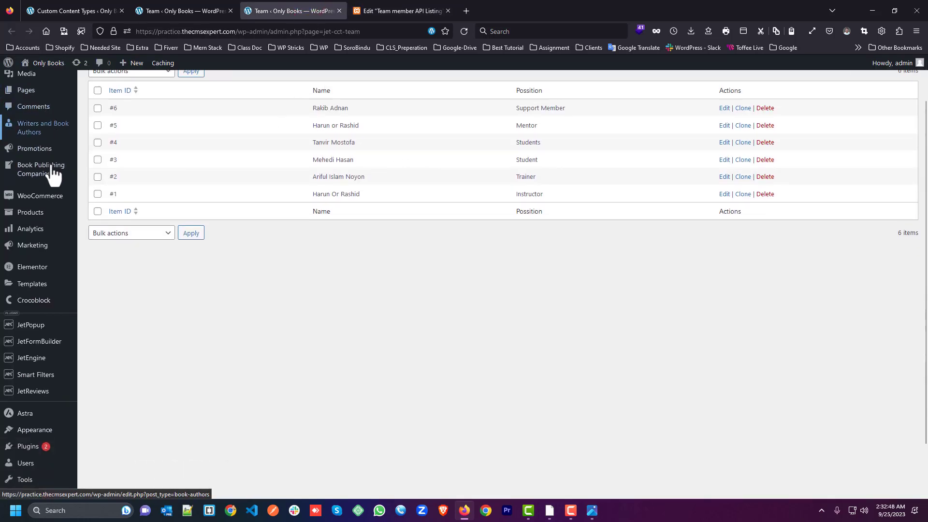
left_click(410, 7)
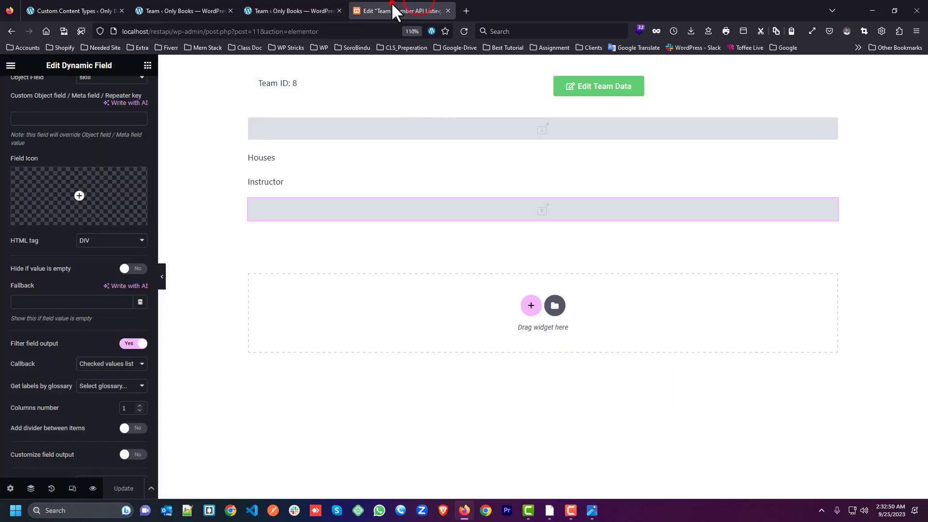
Step: Open the admin dashboard at localhost/restapi/wp-admin/ in a new browser tab
left_click_drag(208, 32, 125, 41)
key("ctrl+c")
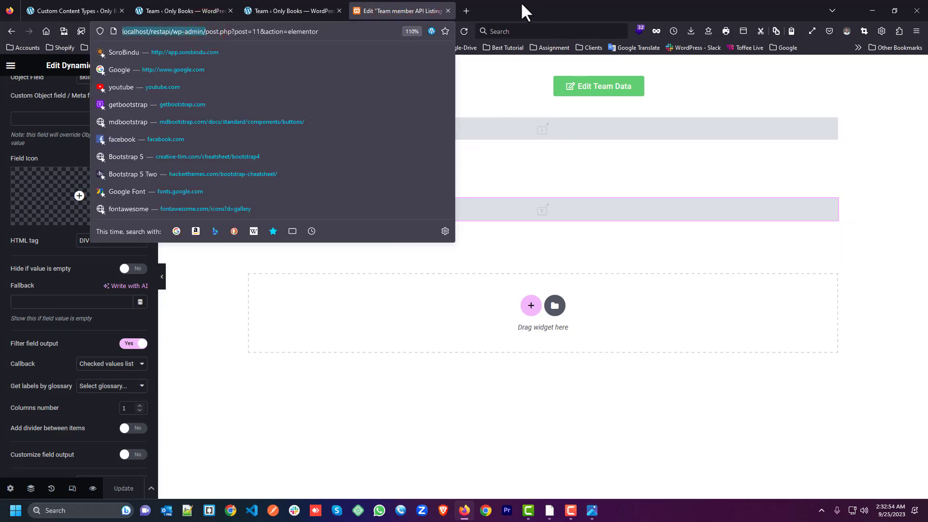
left_click(467, 9)
left_click(371, 34)
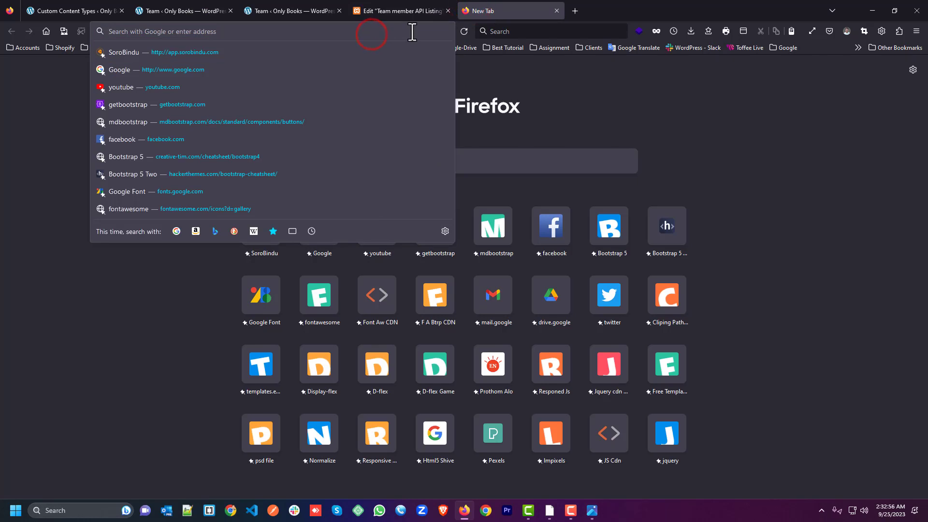
key("ctrl+v")
key("Return")
Step: In the listing template editor, give the outer container a solid border 1 px wide on all sides
left_click(390, 10)
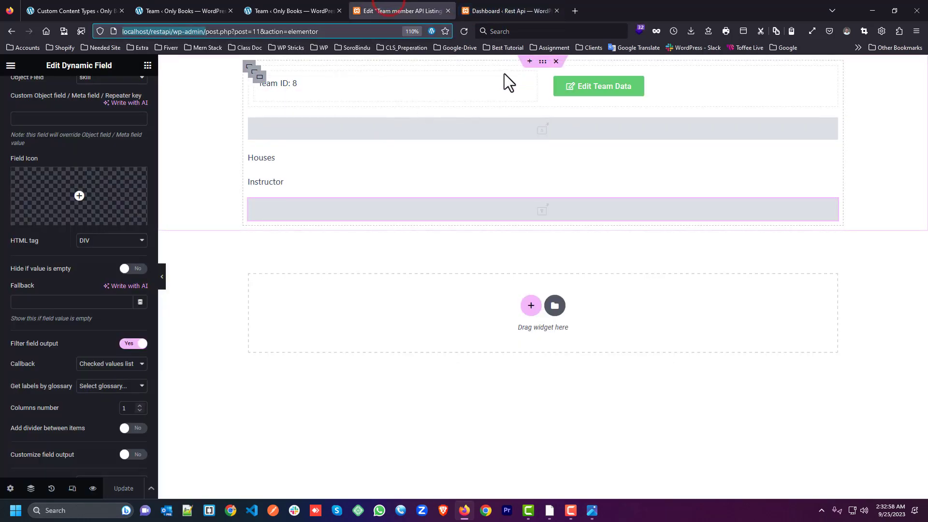
left_click(543, 61)
left_click(85, 95)
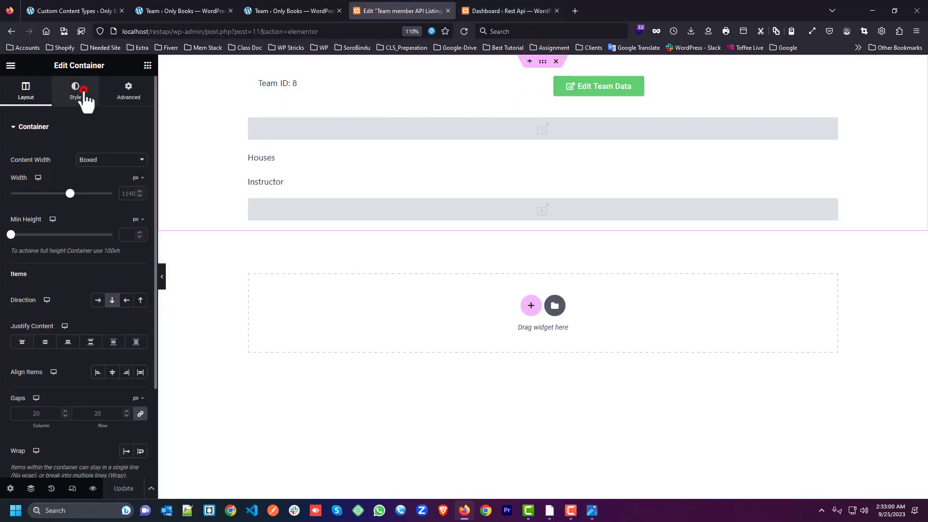
left_click(57, 240)
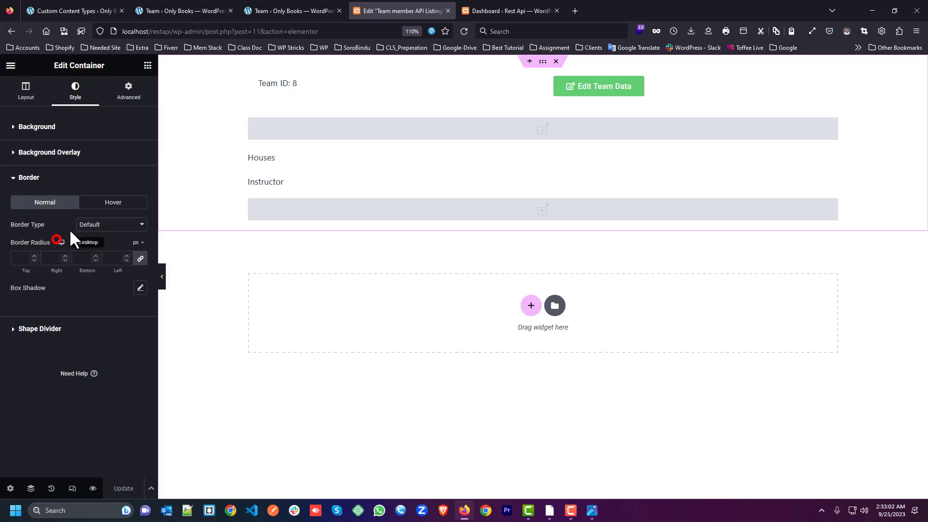
left_click(110, 203)
left_click(62, 202)
left_click(95, 221)
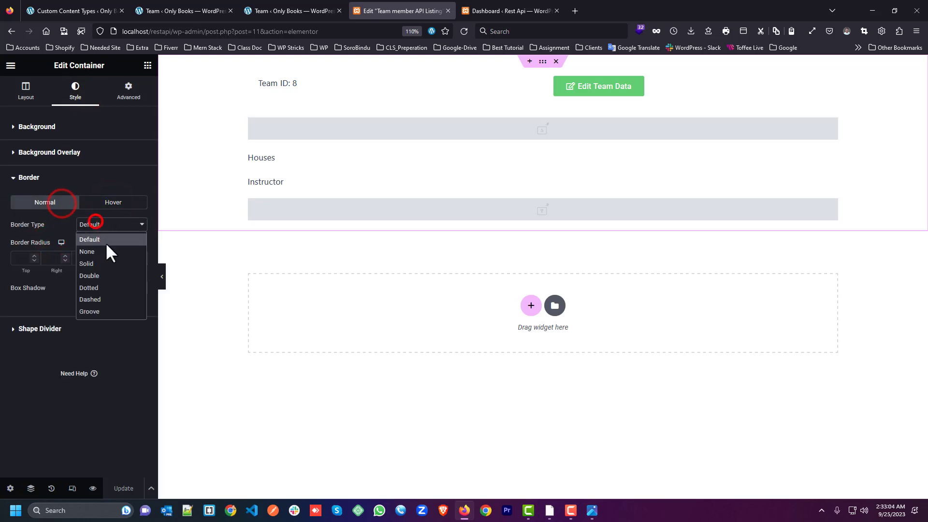
left_click(102, 264)
left_click(32, 259)
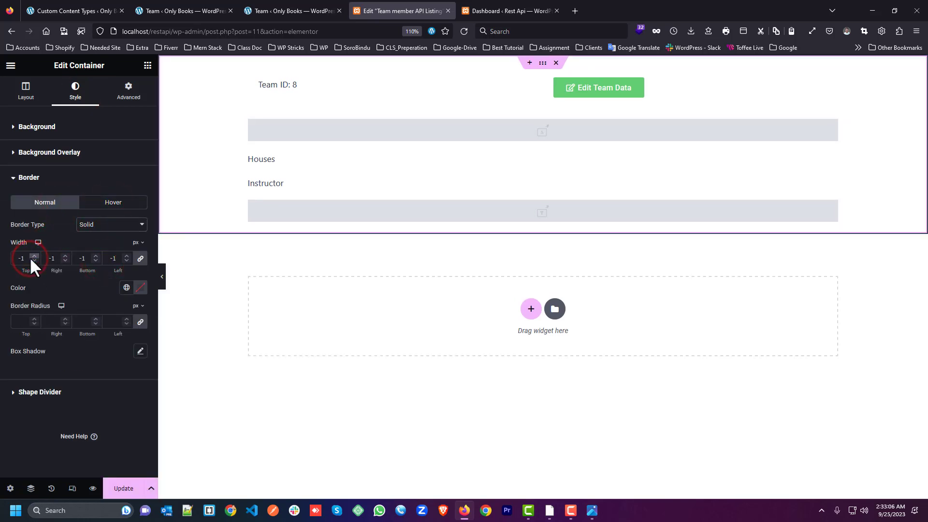
left_click(33, 254)
left_click(34, 254)
Step: Set the outer container's border color to grey and save the listing template
left_click(140, 288)
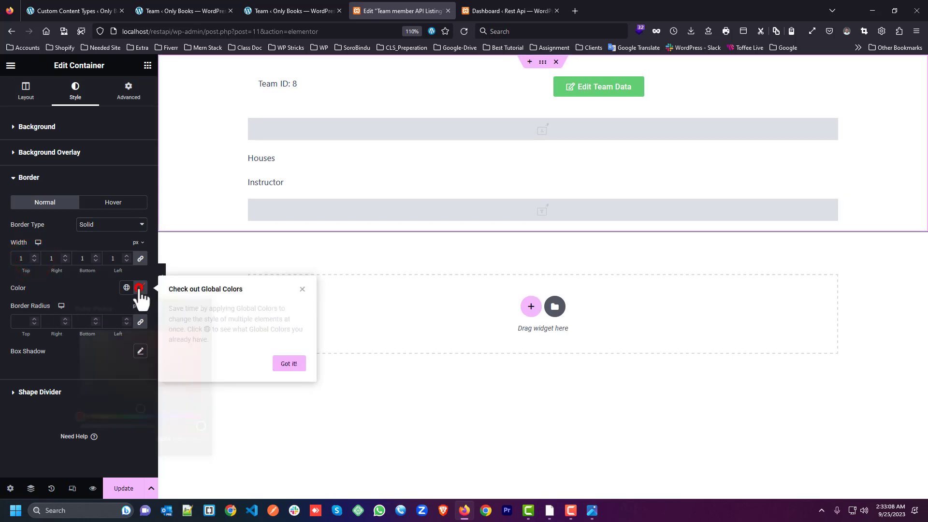
left_click(53, 363)
left_click(27, 358)
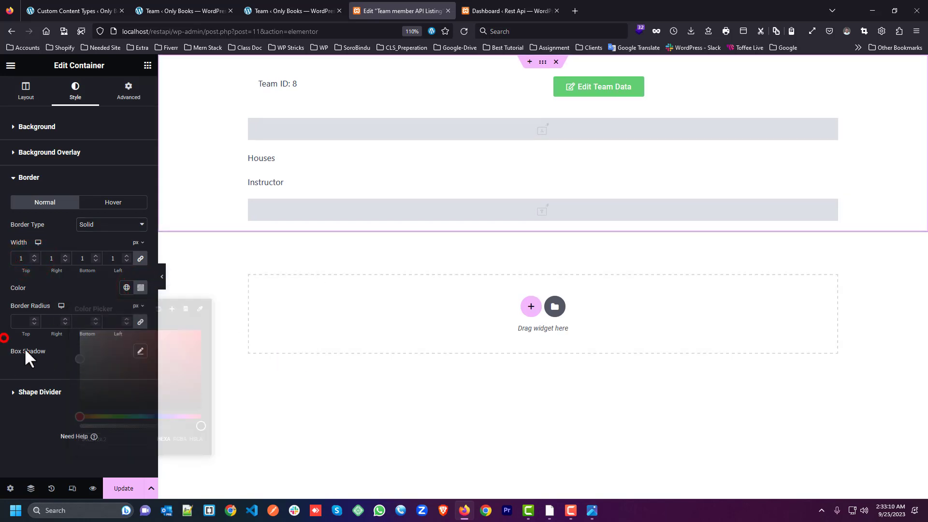
left_click(123, 488)
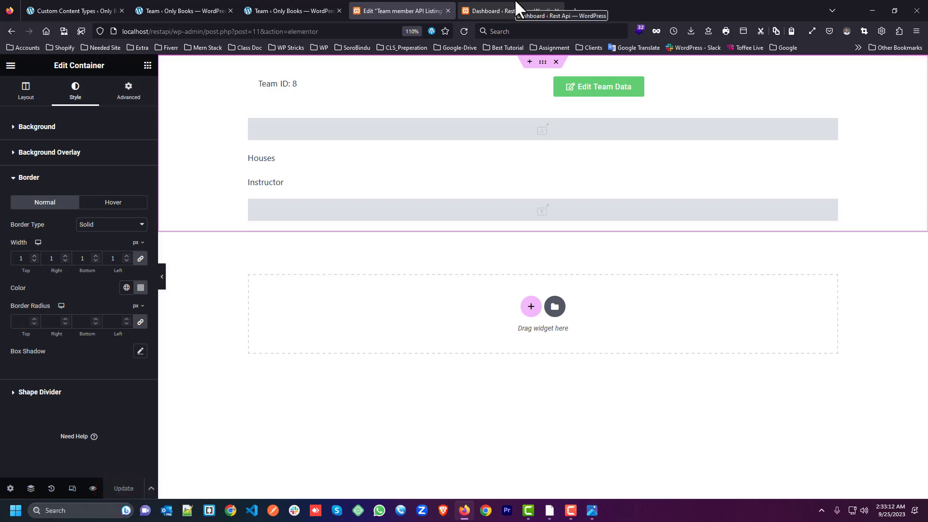
Step: Create a new page titled Home in the Rest Api site's admin and publish it
left_click(517, 7)
left_click(30, 182)
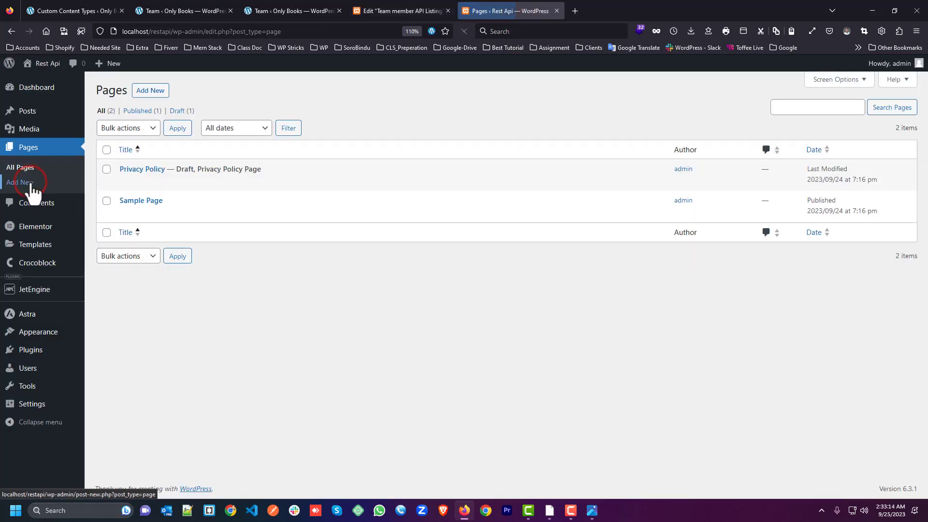
middle_click(150, 91)
left_click(607, 7)
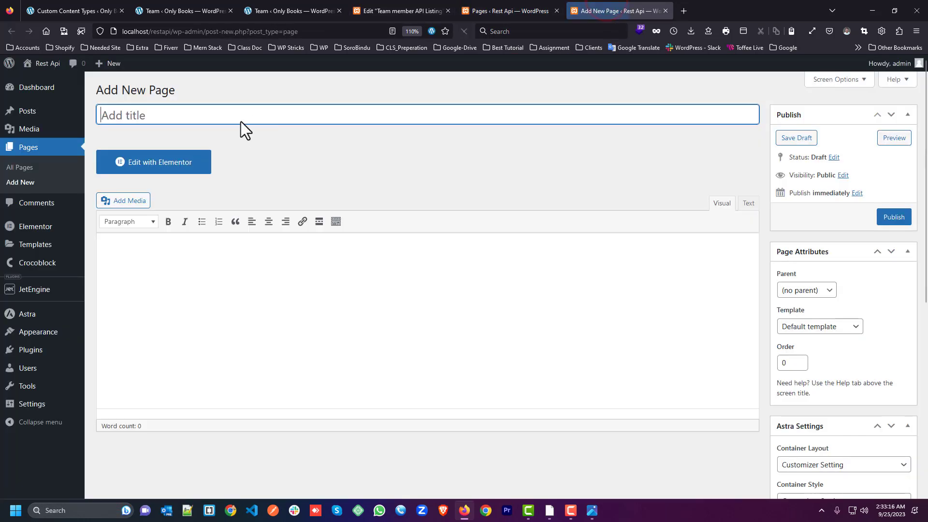
left_click(201, 114)
type("H")
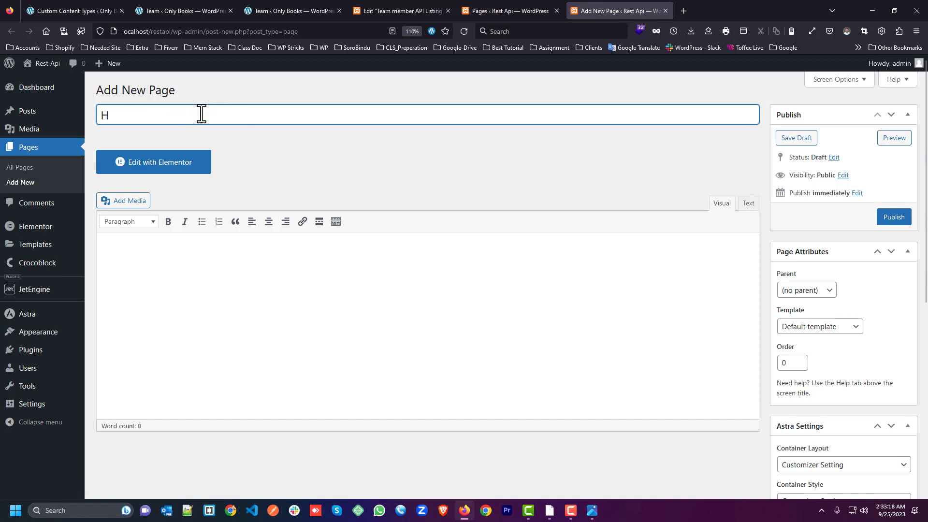
type("o,e")
key("BackSpace")
key("BackSpace")
left_click(893, 218)
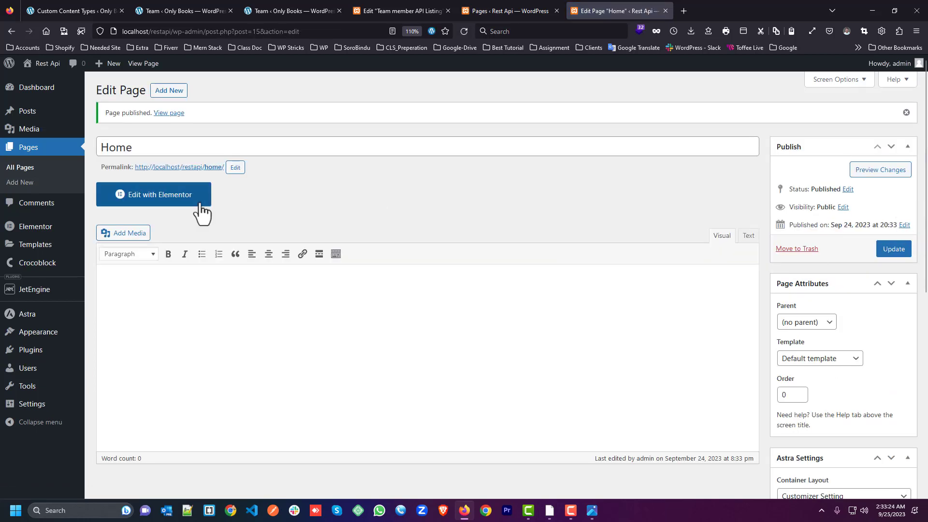
Step: Open the Home page in the Elementor editor and add a single container with row direction
left_click(175, 194)
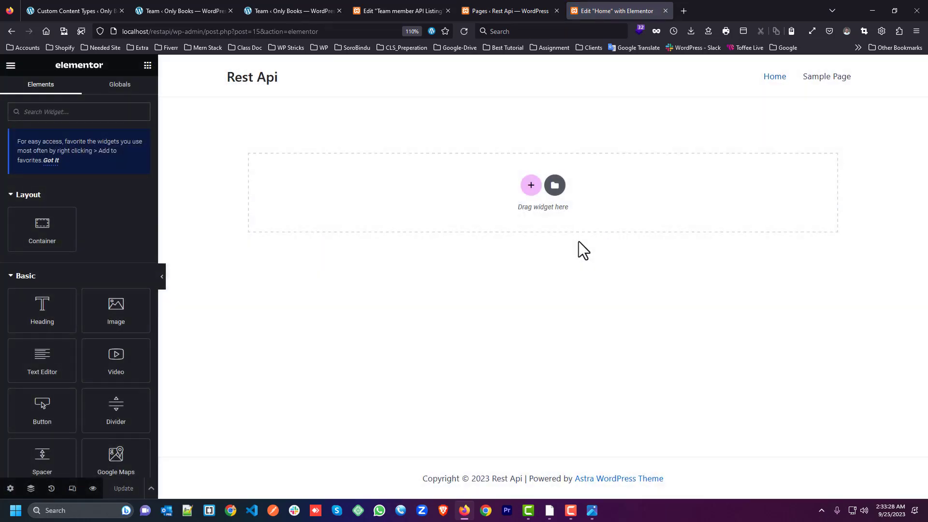
left_click(536, 183)
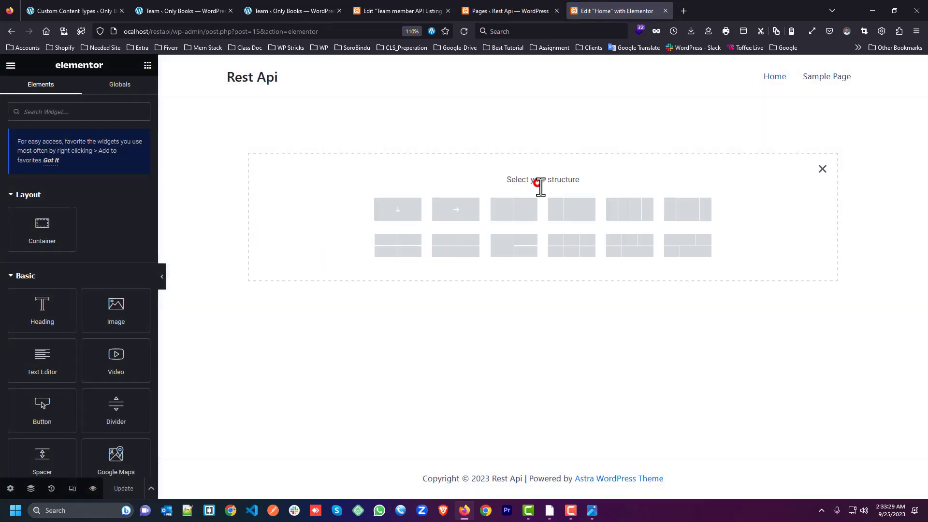
left_click(456, 210)
left_click(523, 126)
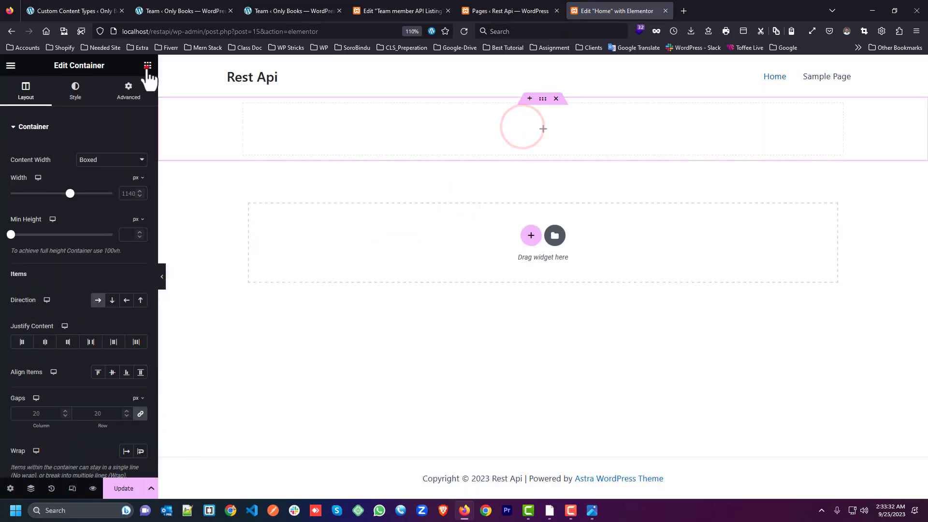
Step: Search the widgets for "lis" and place a Listing Grid in the new container
left_click(148, 65)
left_click(48, 110)
type("lis")
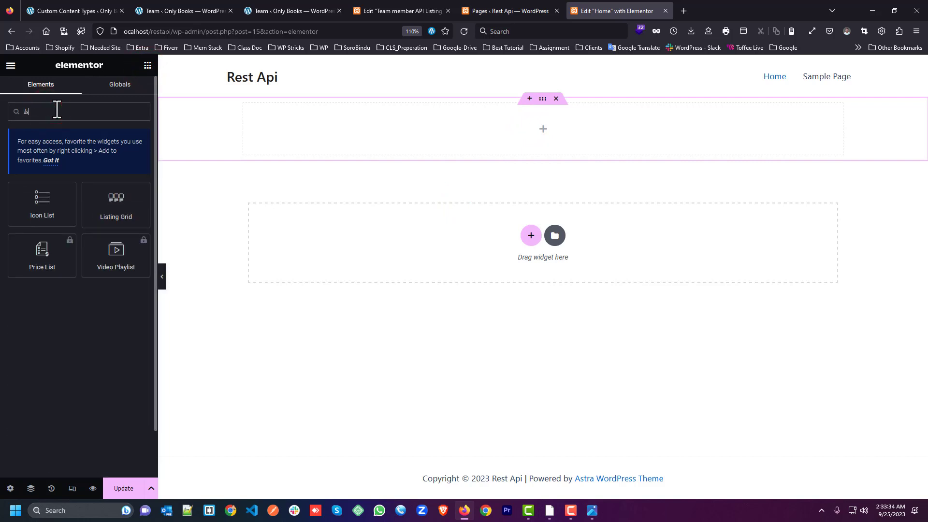
left_click_drag(109, 203, 603, 136)
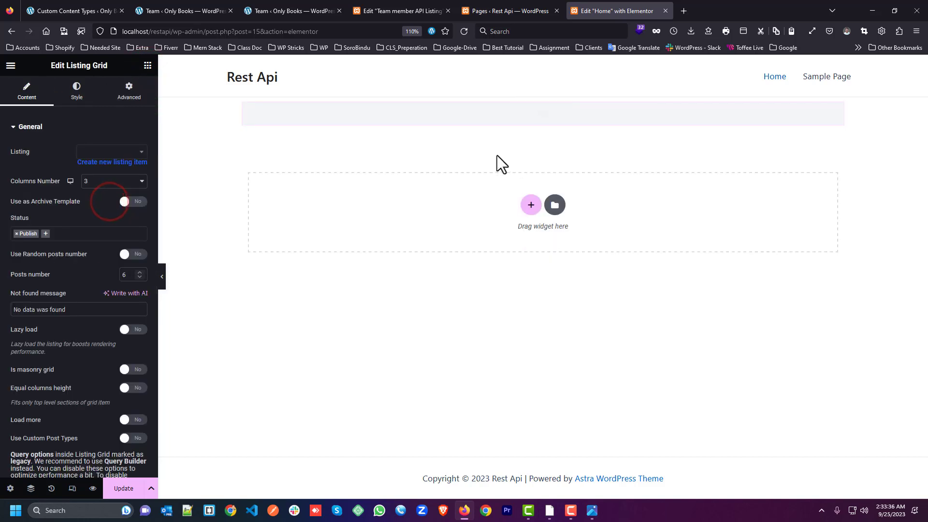
Step: Set the Listing Grid's listing to Team member API Listing and look over the resulting member cards
left_click(125, 151)
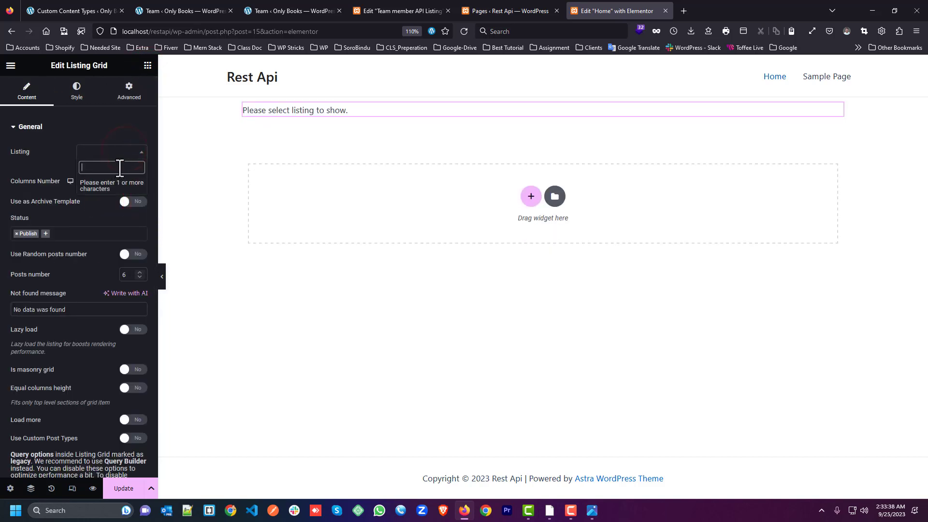
type("l")
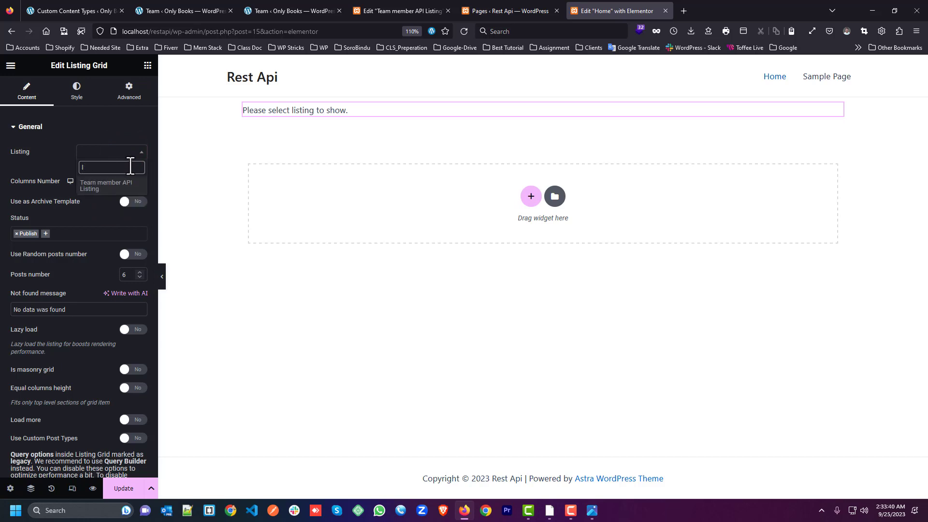
type("i")
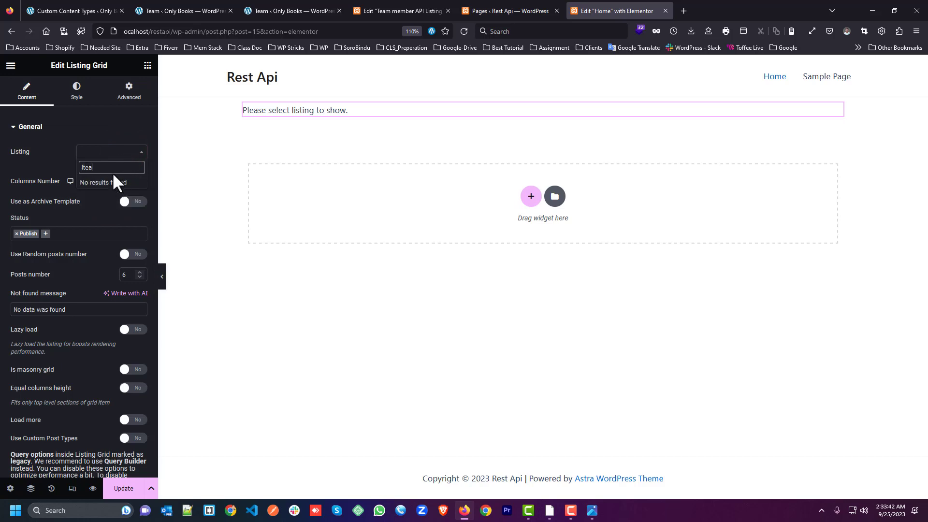
double_click(111, 167)
type("tea")
left_click(105, 182)
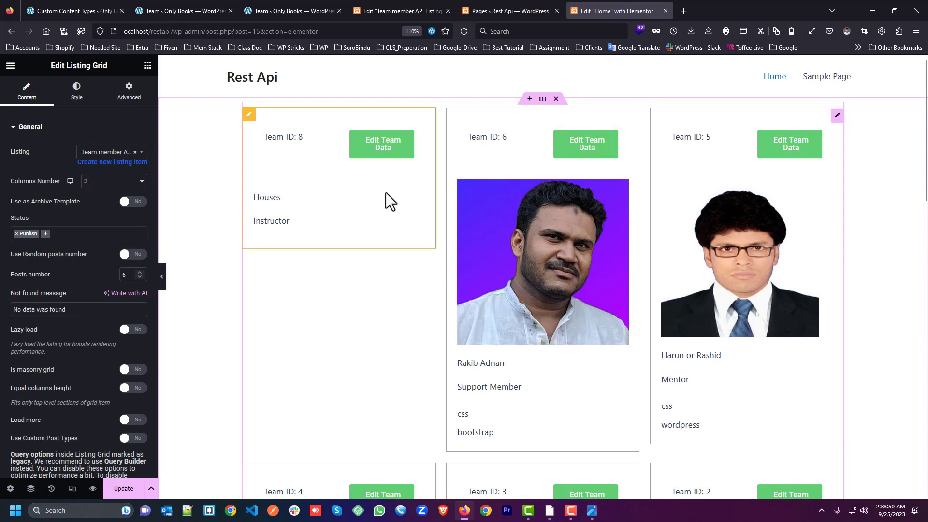
scroll(356, 167, "down", 8)
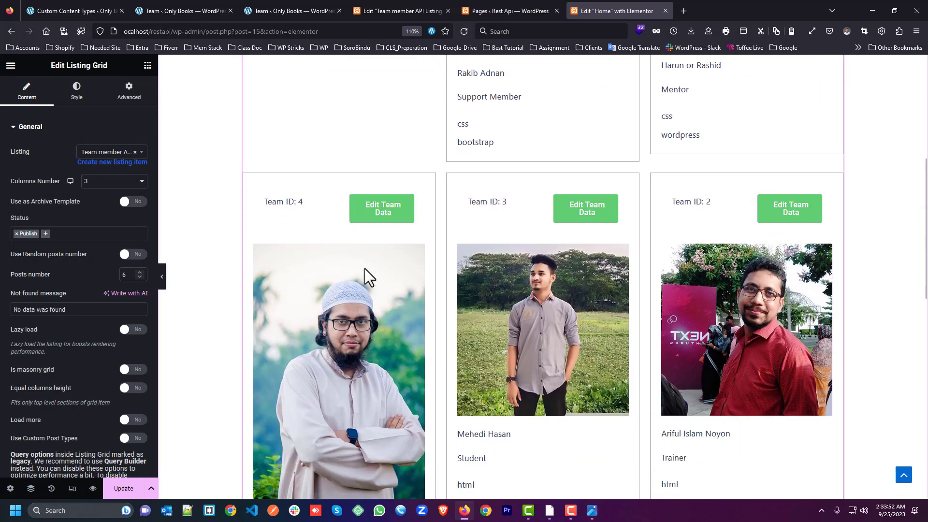
scroll(551, 252, "down", 5)
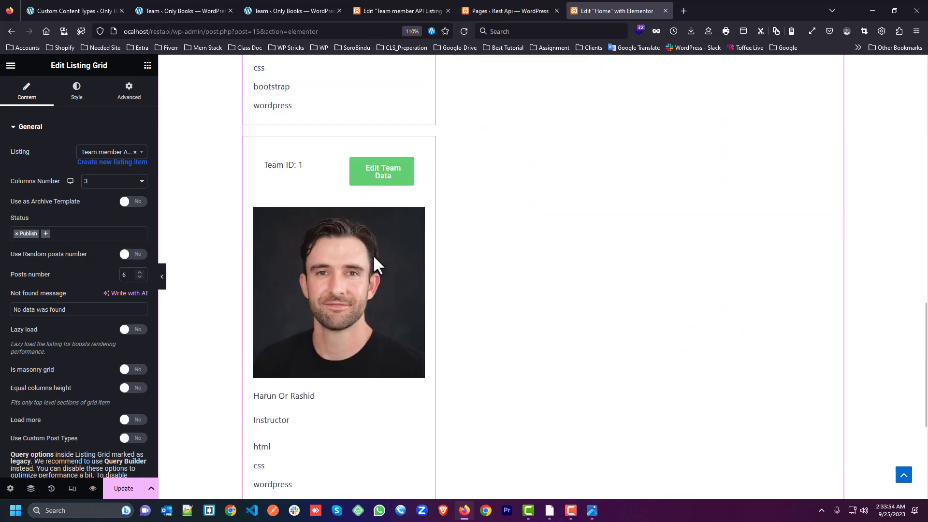
scroll(481, 203, "up", 10)
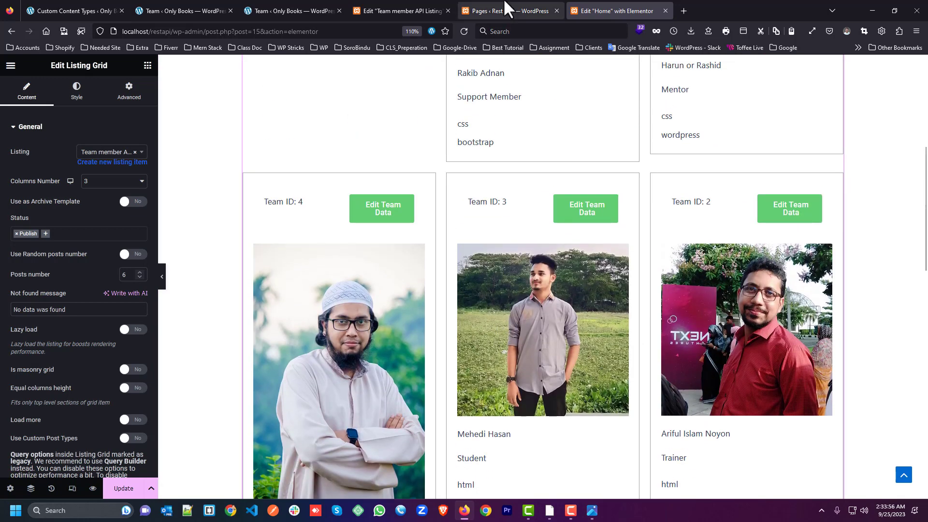
Step: In the listing template, set the dynamic image's width to 99% and height to 262 px, and save the template
left_click(503, 6)
left_click(377, 7)
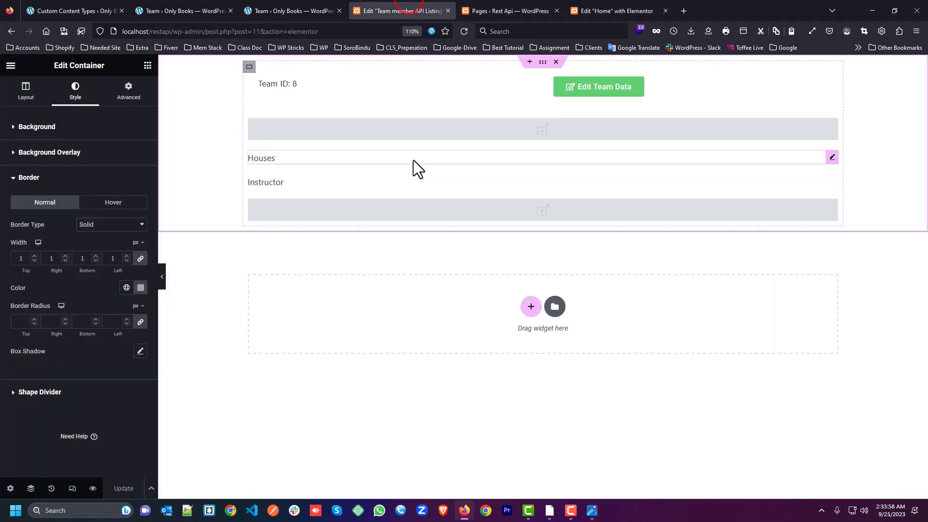
left_click(473, 128)
left_click(77, 92)
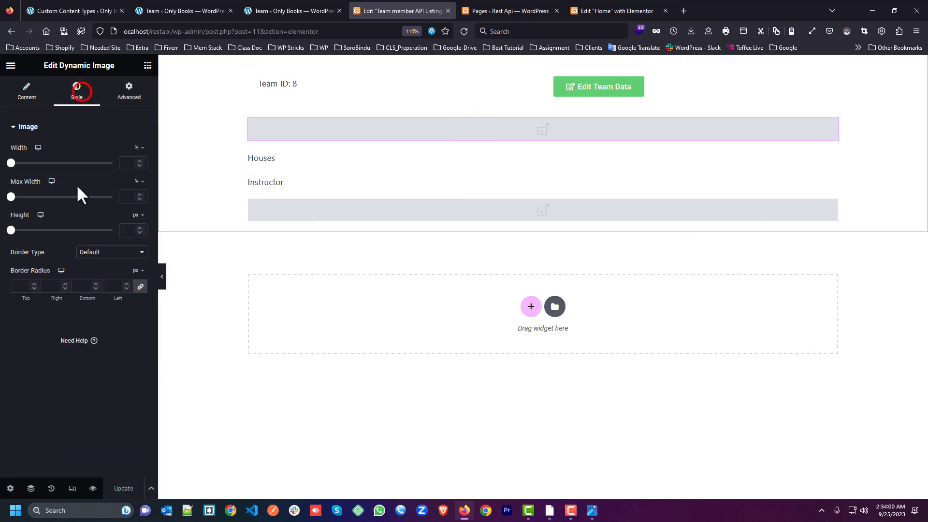
left_click_drag(11, 162, 112, 163)
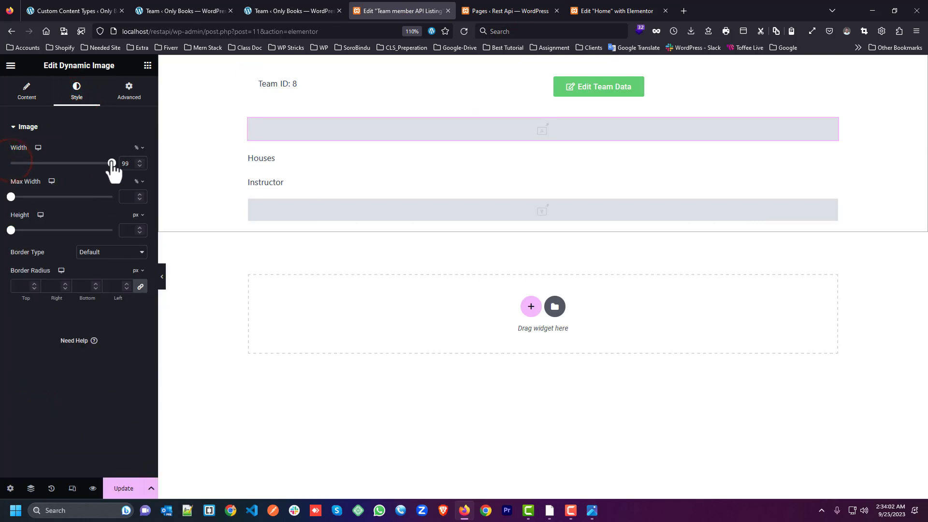
left_click_drag(10, 230, 60, 230)
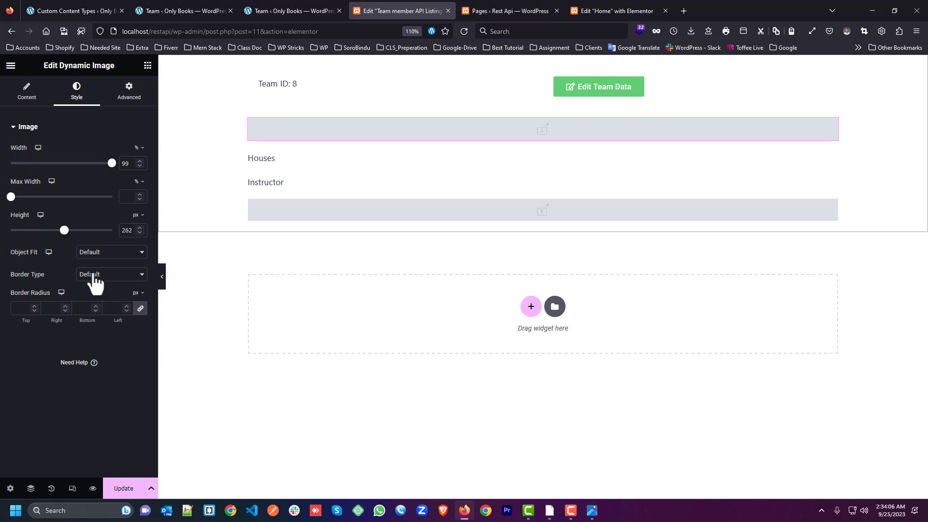
left_click(123, 488)
Step: Save the Home page and view its published version in a new browser tab from the refreshed pages list
left_click(599, 7)
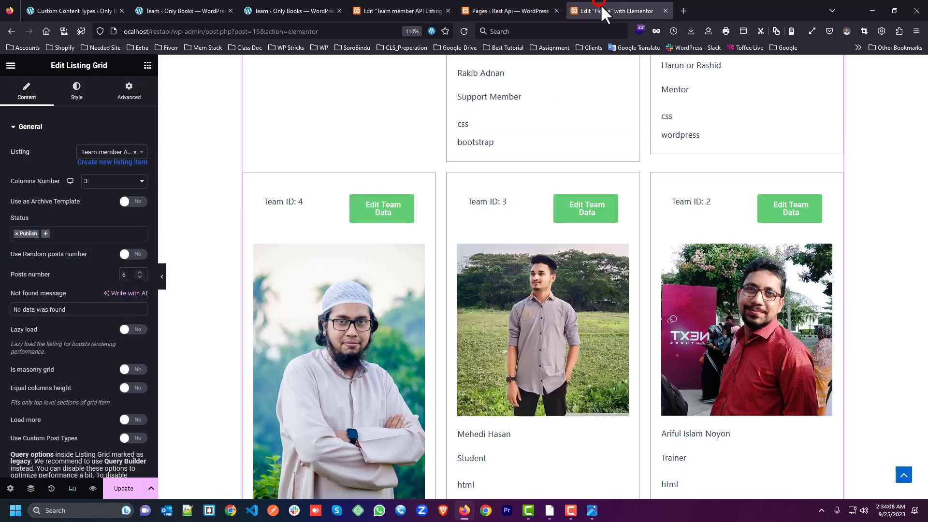
left_click(498, 7)
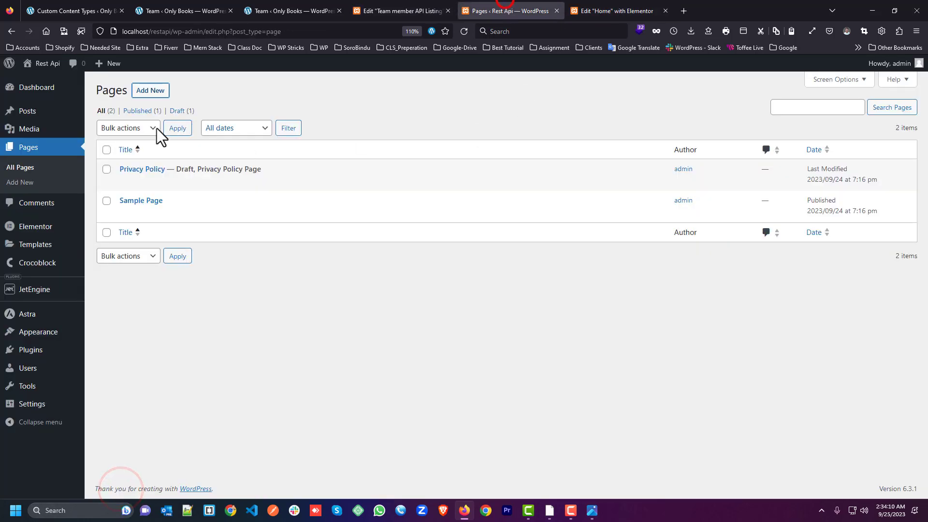
left_click(464, 31)
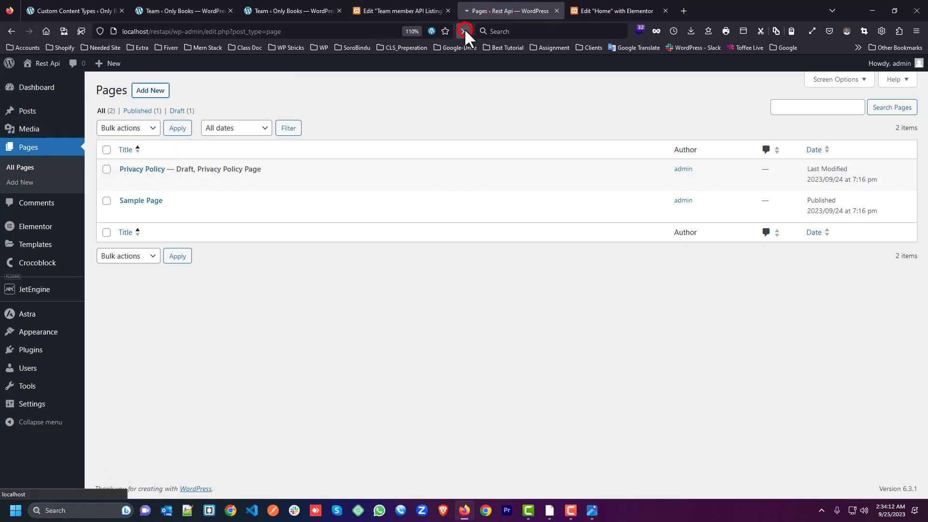
right_click(201, 179)
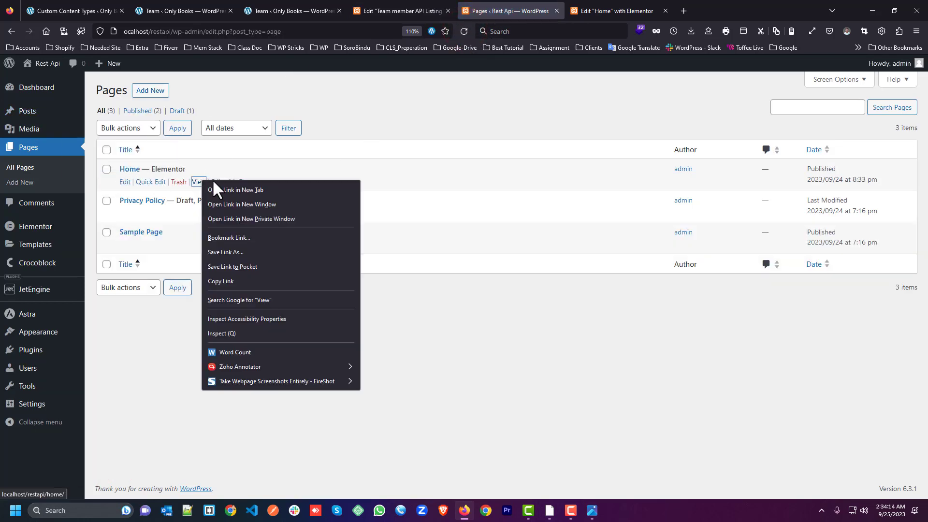
left_click(230, 188)
left_click(618, 8)
left_click_drag(618, 8, 696, 9)
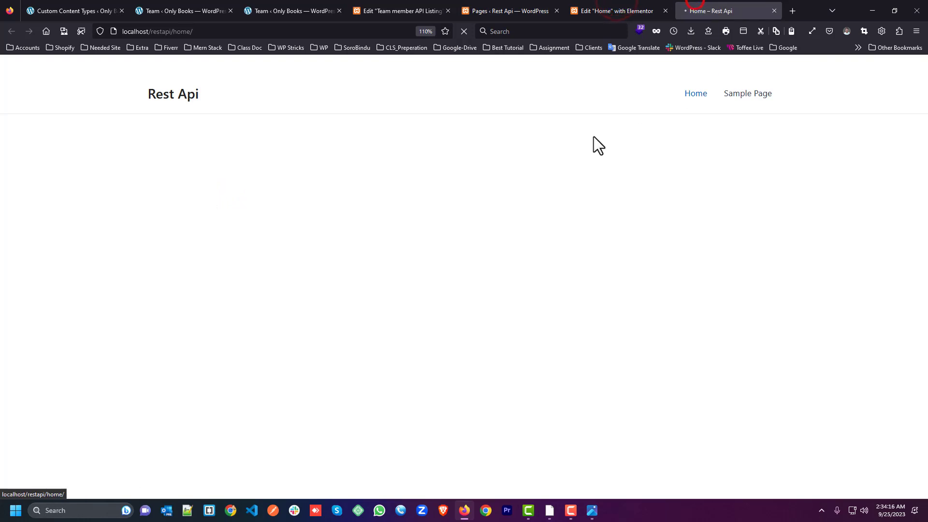
scroll(491, 198, "down", 6)
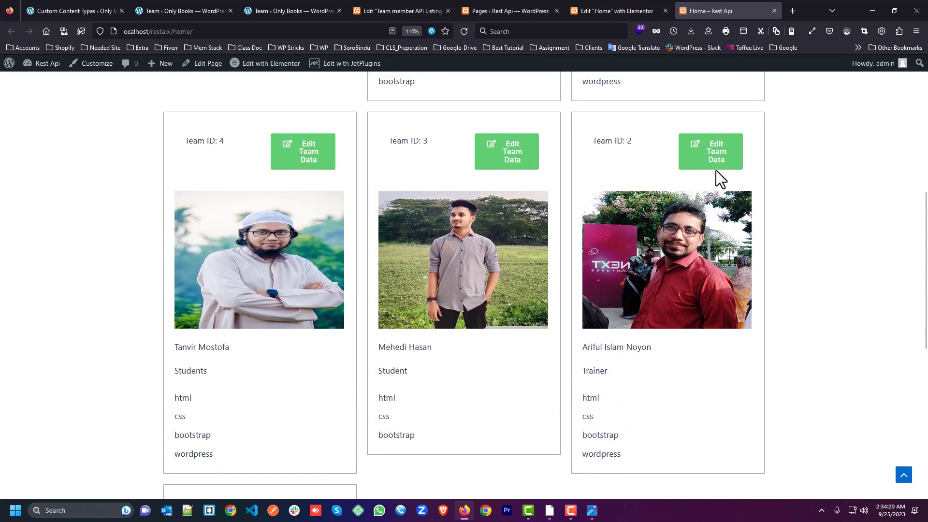
scroll(460, 251, "down", 3)
scroll(470, 260, "up", 3)
Step: In the listing template, set the skill field's checked values list to 3 columns and save the template
left_click(508, 10)
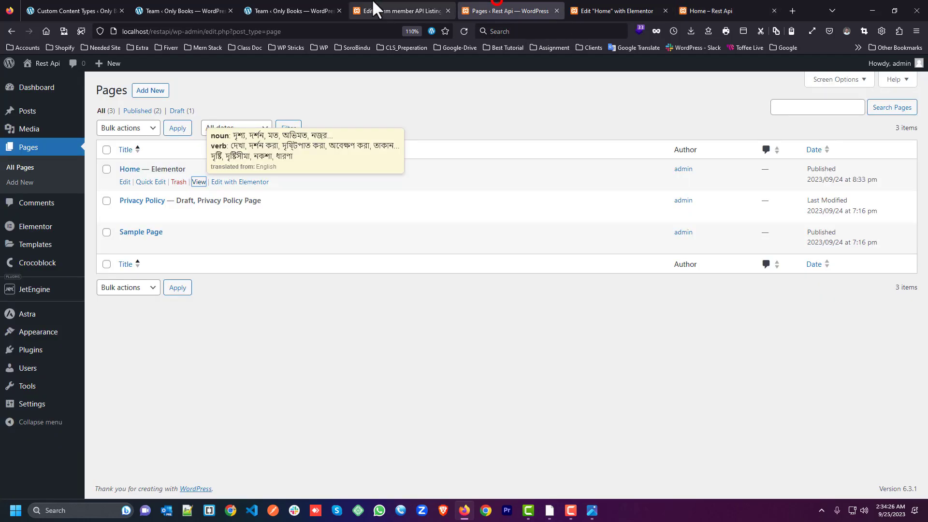
left_click(387, 8)
left_click(374, 209)
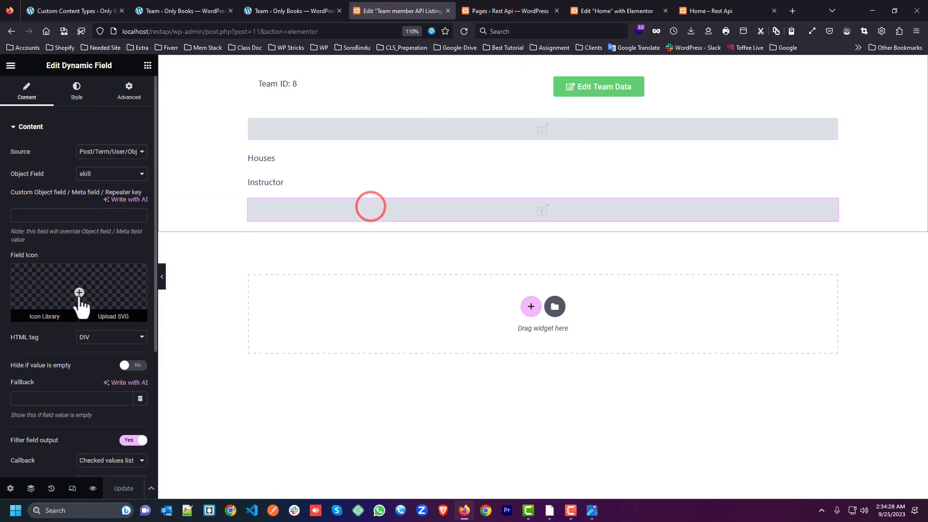
scroll(120, 338, "down", 2)
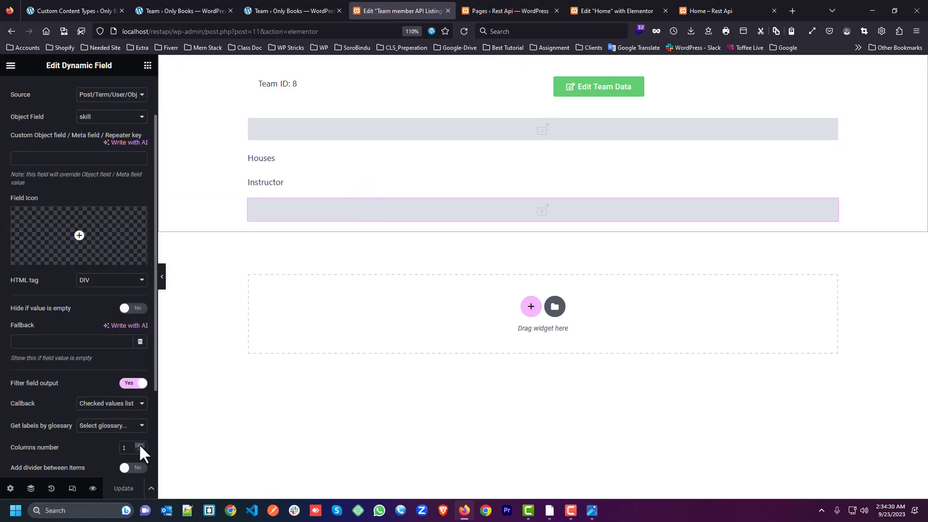
left_click(140, 445)
left_click(140, 445)
left_click(130, 488)
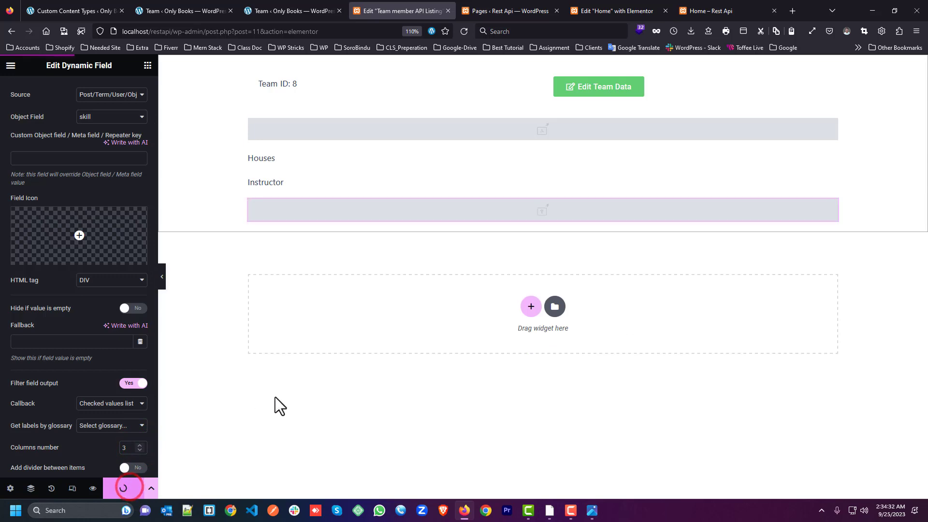
Step: Reload the published Home page and examine the skill layout on the member cards
left_click(742, 9)
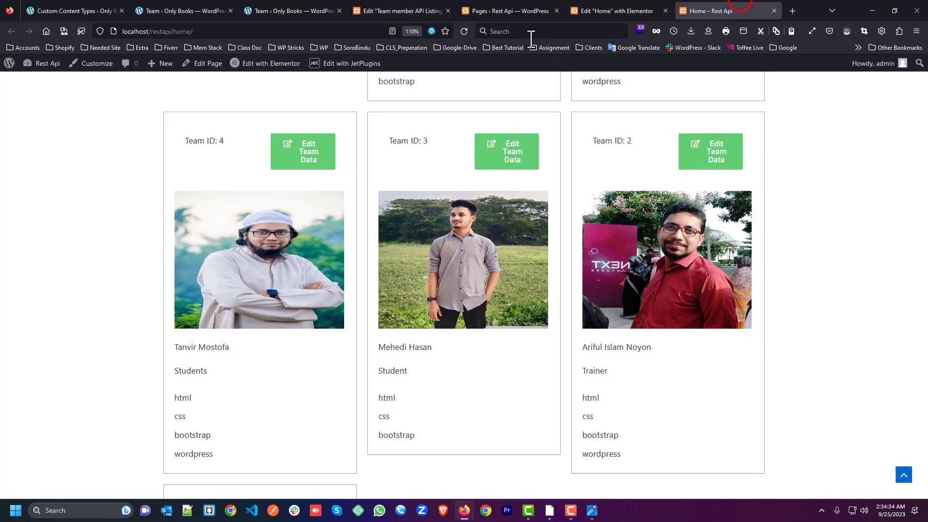
left_click(467, 34)
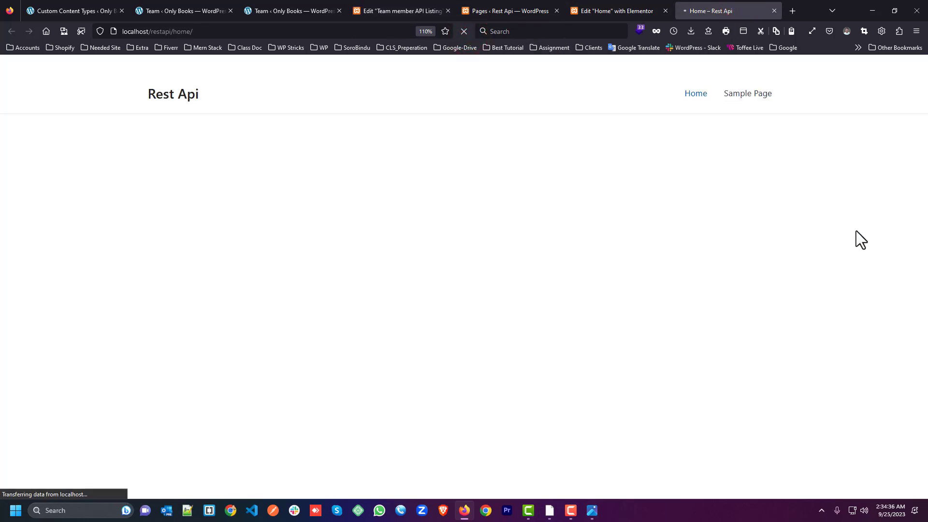
scroll(652, 256, "down", 2)
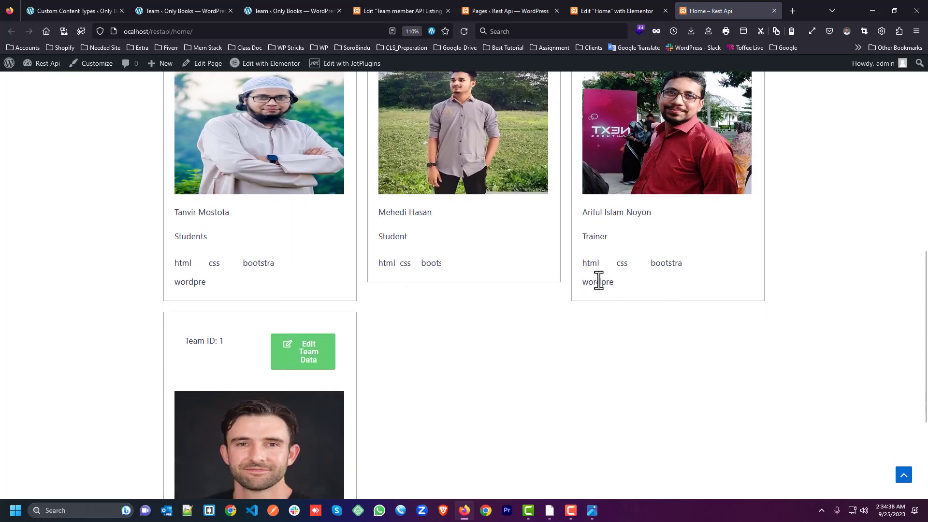